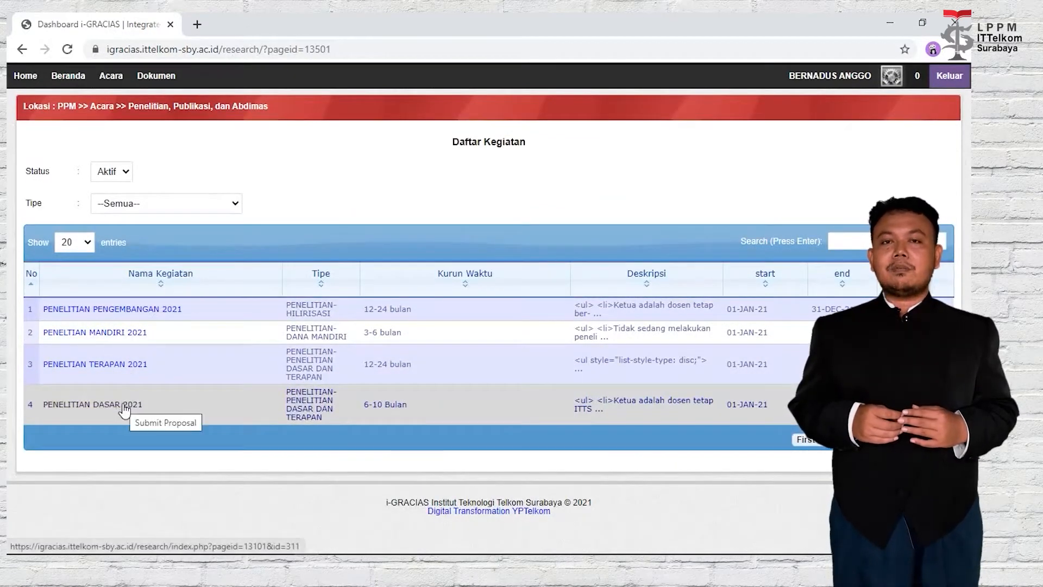
# Open PENELITIAN DASAR 2021 and review its 6-10 month period, member and TKT 1-3 requirements.
pyautogui.click(124, 409)
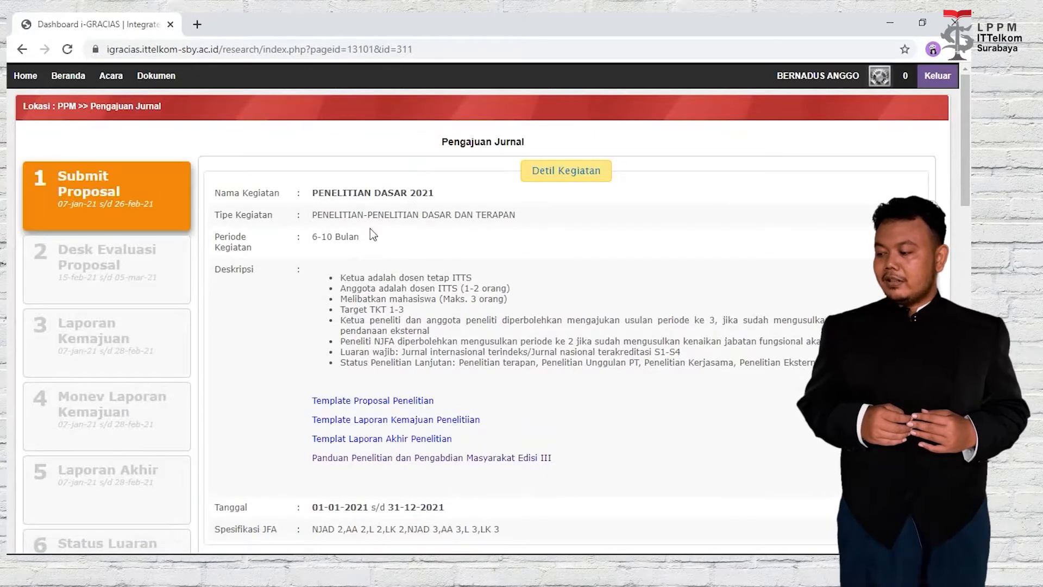
pyautogui.moveTo(367, 237); pyautogui.dragTo(320, 241)
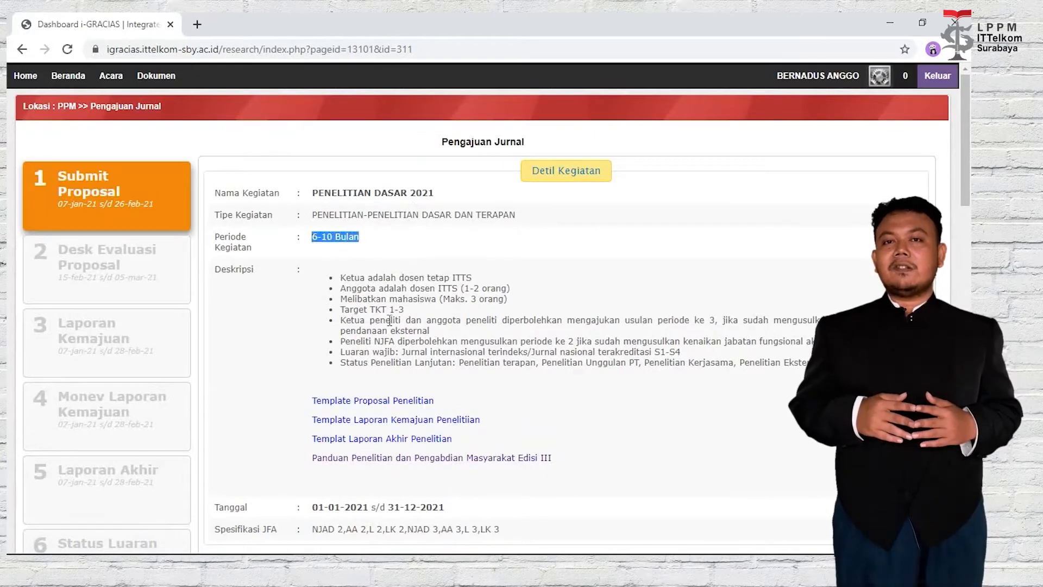
pyautogui.click(426, 328)
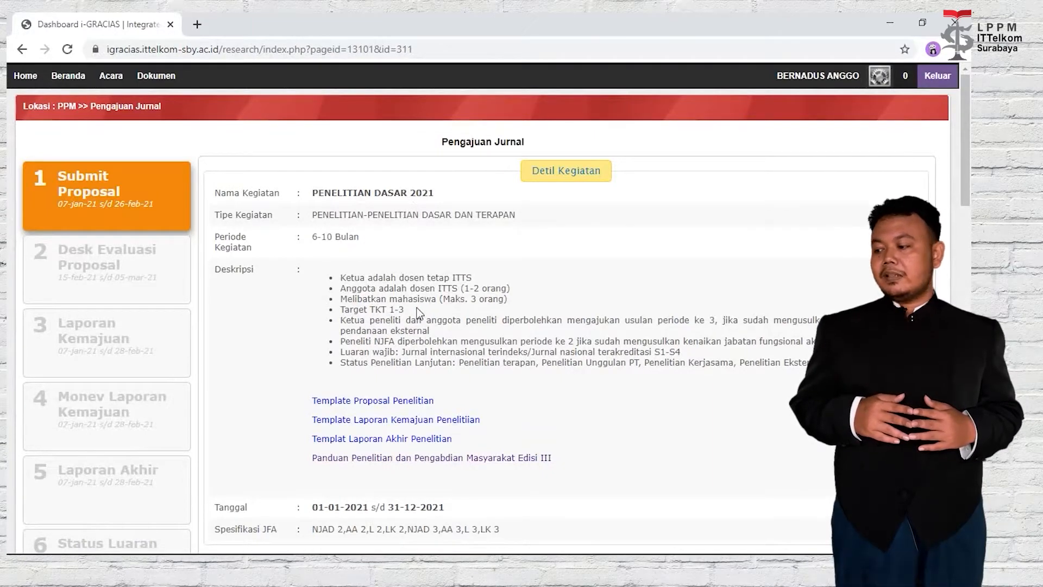
pyautogui.moveTo(515, 289); pyautogui.dragTo(382, 290)
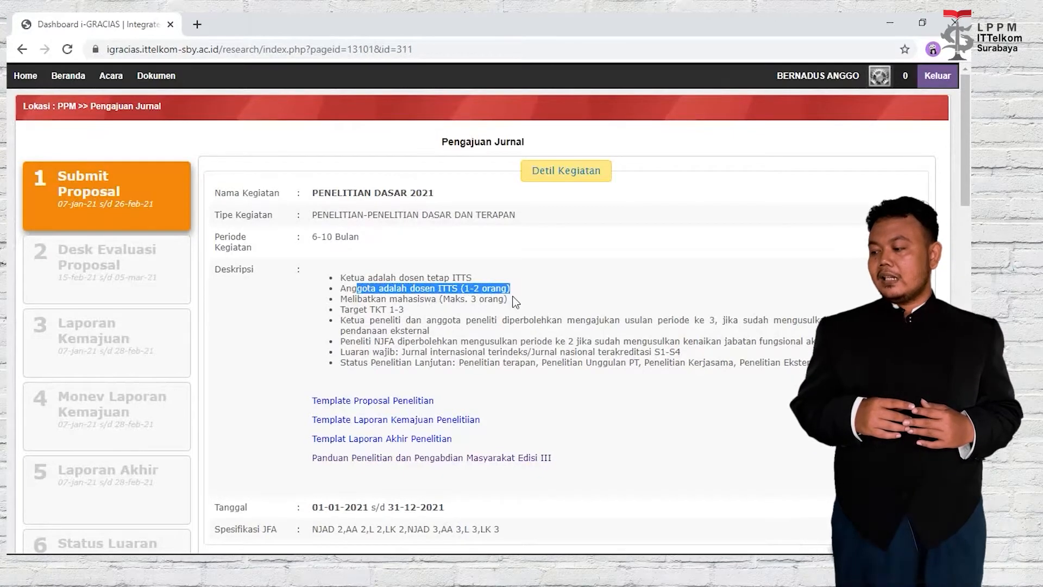
pyautogui.moveTo(511, 300); pyautogui.dragTo(348, 301)
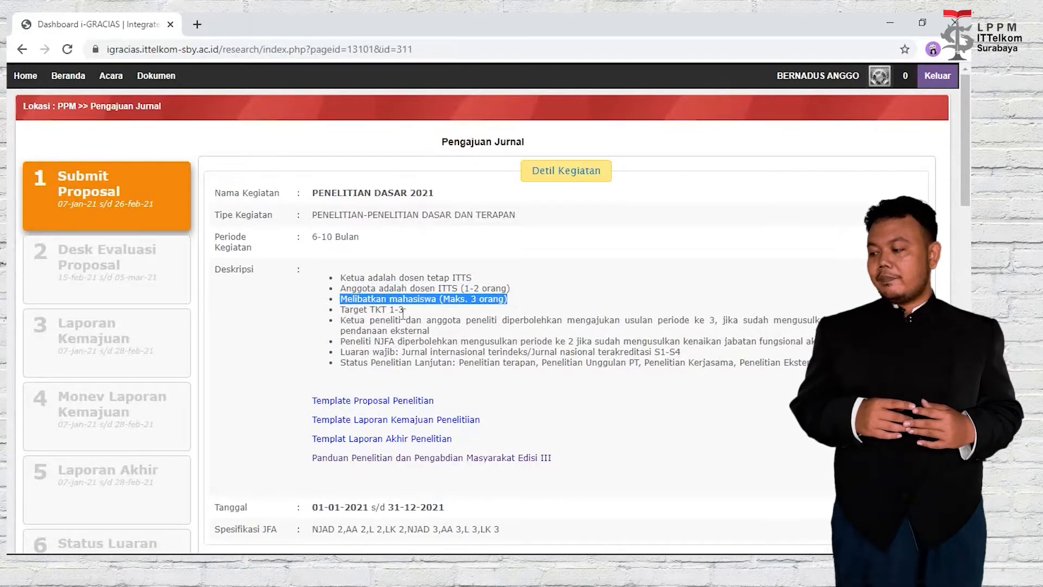
pyautogui.moveTo(408, 310); pyautogui.dragTo(347, 307)
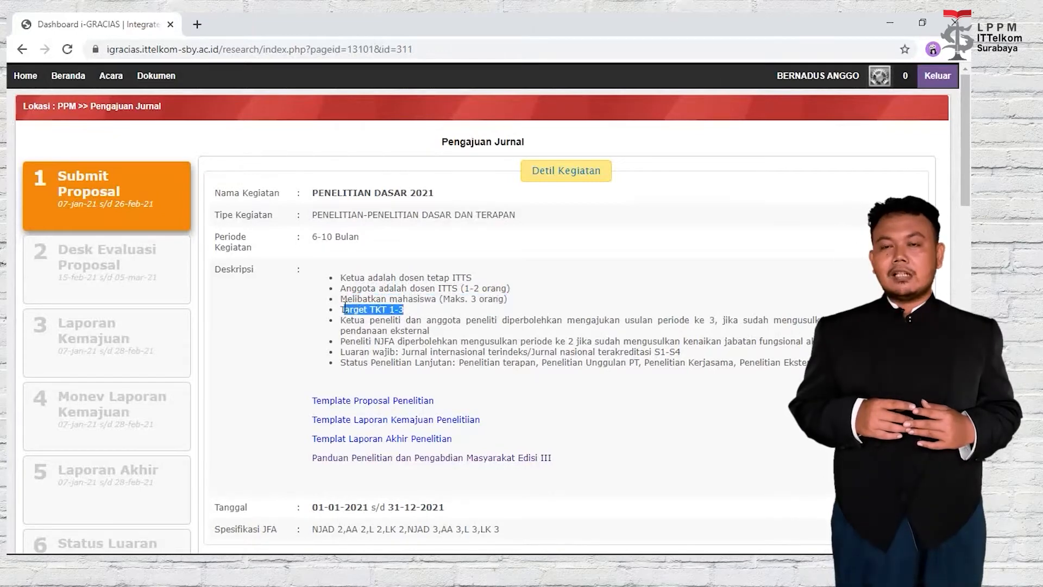
pyautogui.click(549, 359)
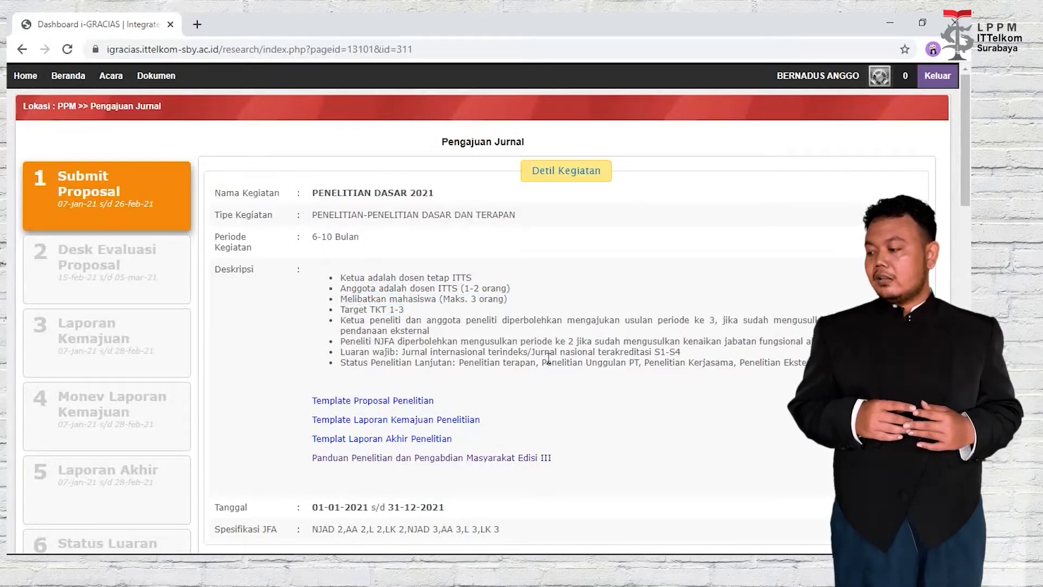
pyautogui.scroll(-4, 549, 359)
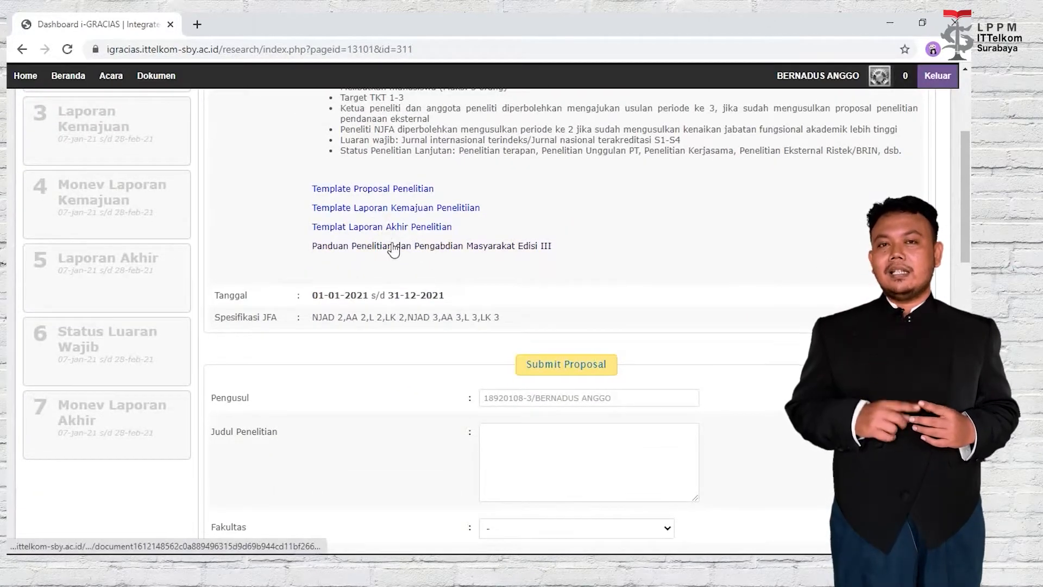
# Enter the title 'Deteksi foto ganteng' and choose Fakultas Teknologi Informasi dan Industri, prodi Teknologi Informasi.
pyautogui.scroll(-3, 503, 262)
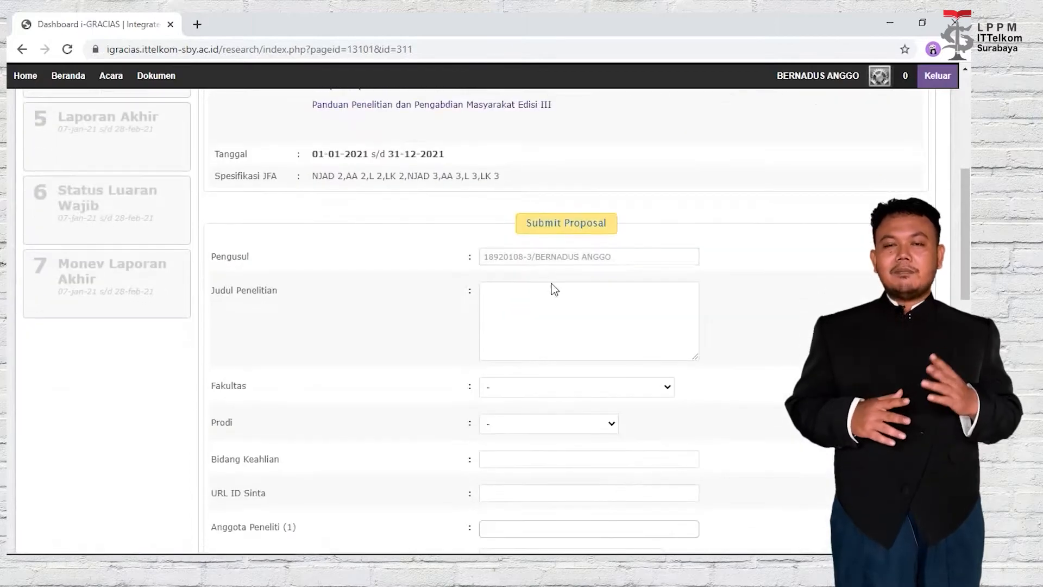
pyautogui.click(569, 309)
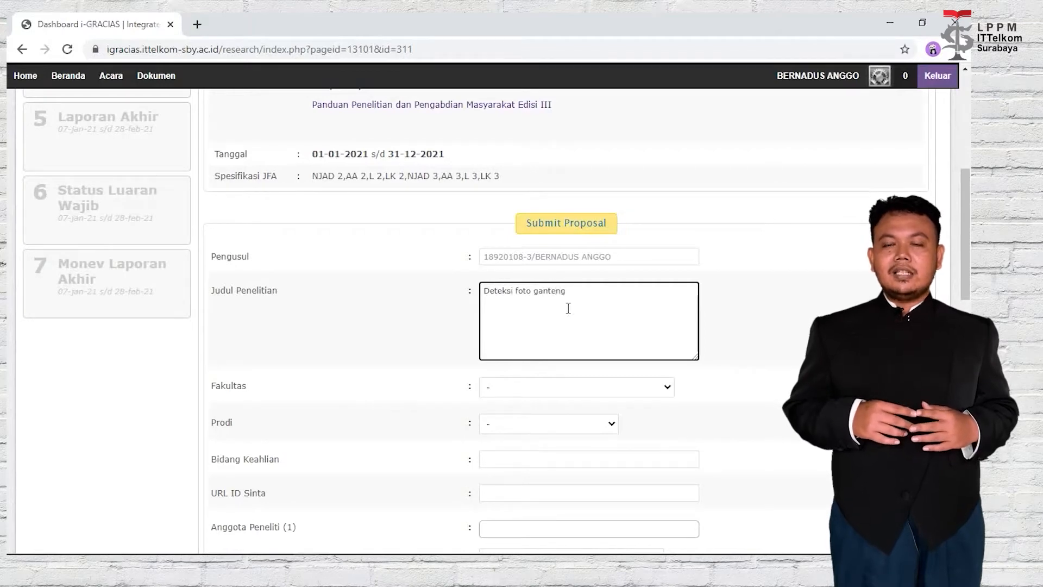
pyautogui.scroll(-1, 589, 299)
pyautogui.click(609, 325)
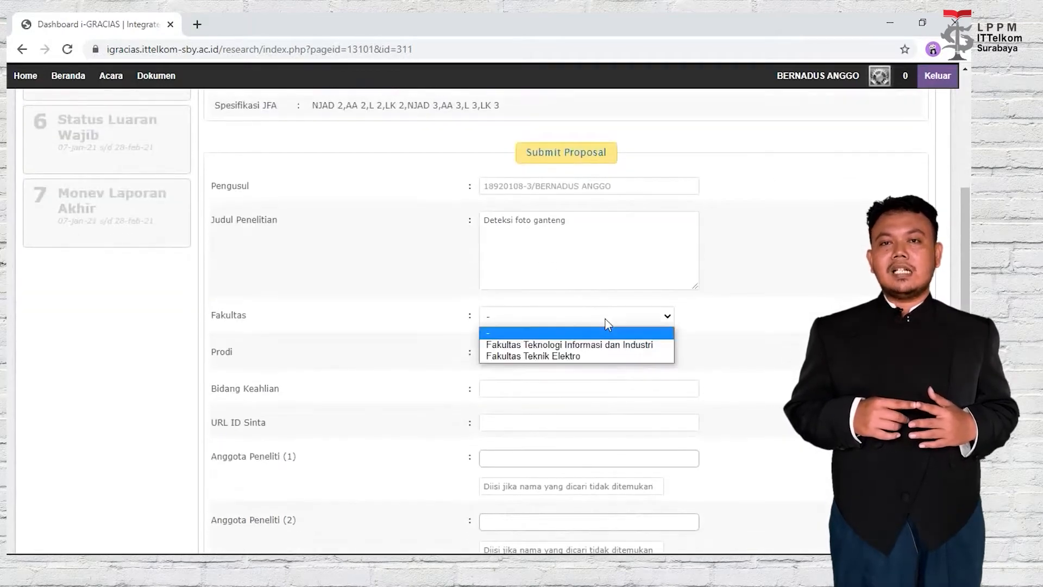
pyautogui.click(610, 345)
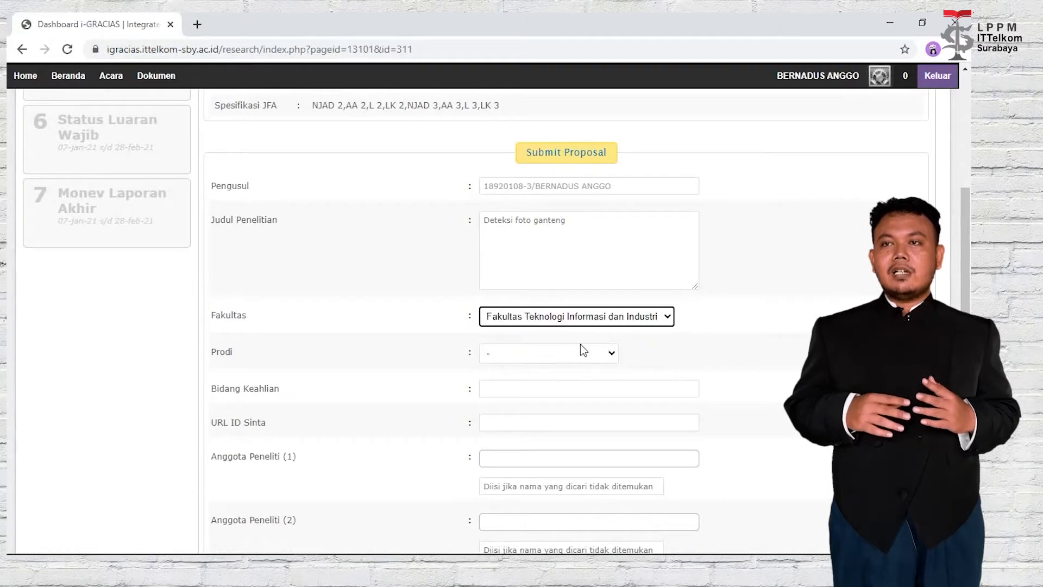
pyautogui.click(557, 355)
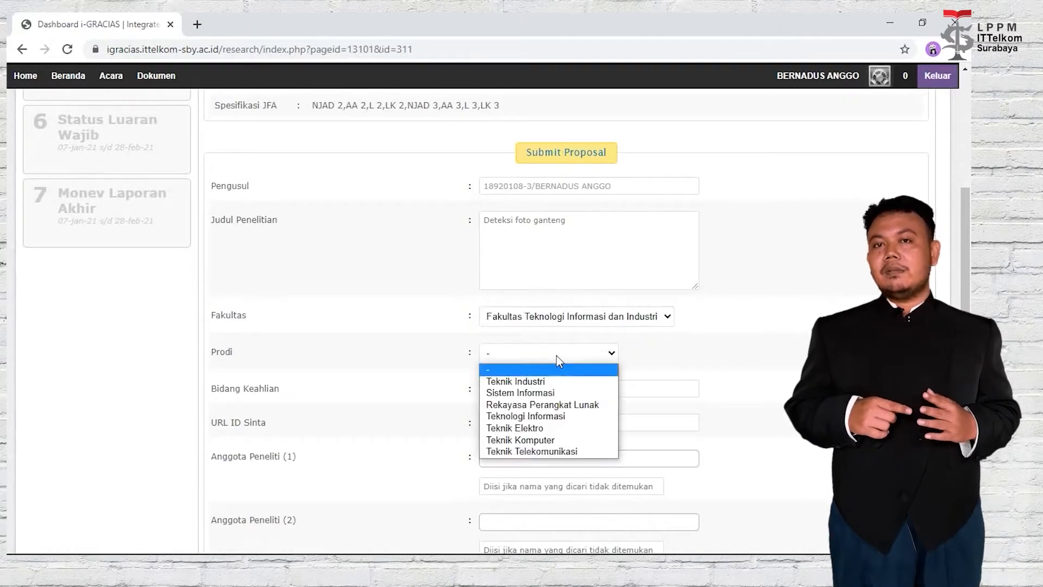
pyautogui.click(555, 416)
# Choose Data mining as the area of expertise and fill in the Sinta profile URL.
pyautogui.click(547, 388)
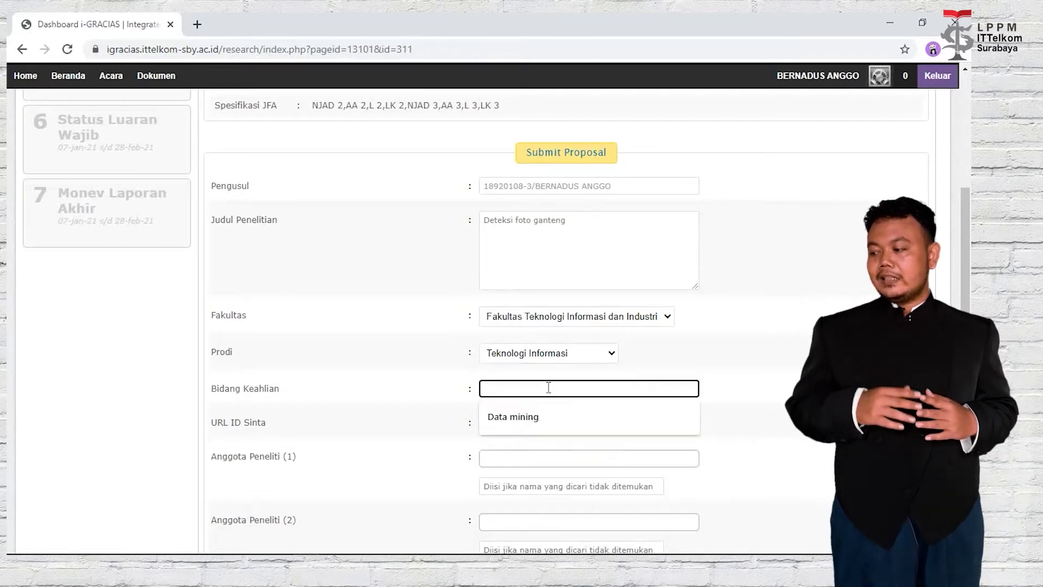
pyautogui.click(554, 416)
pyautogui.click(551, 421)
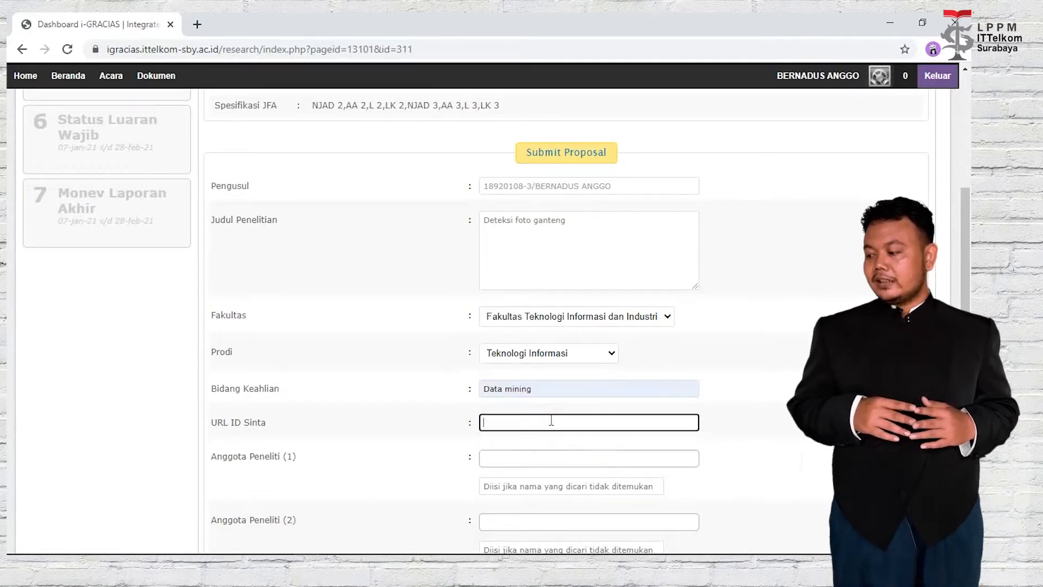
pyautogui.click(559, 442)
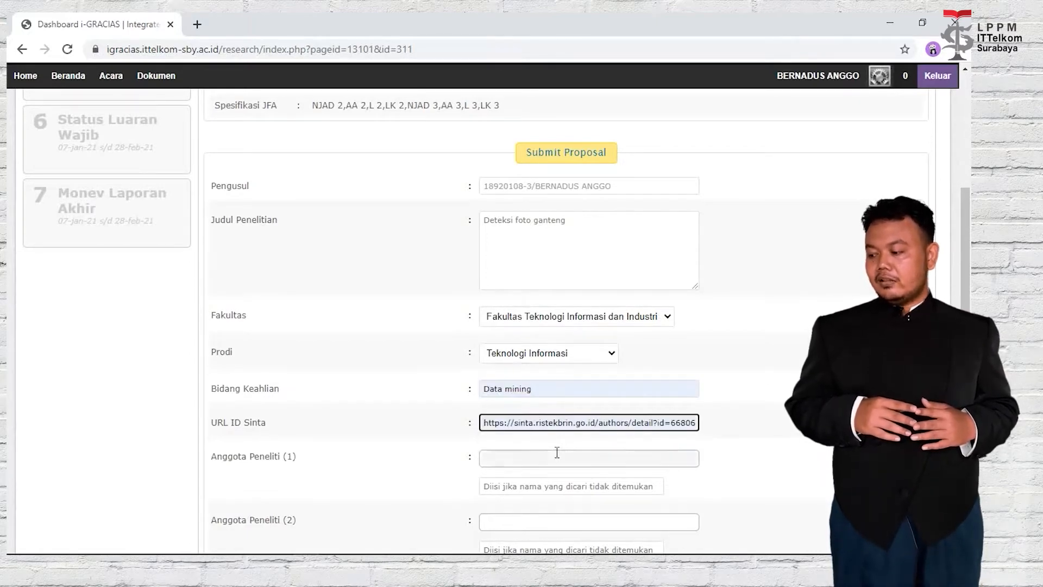
pyautogui.click(556, 455)
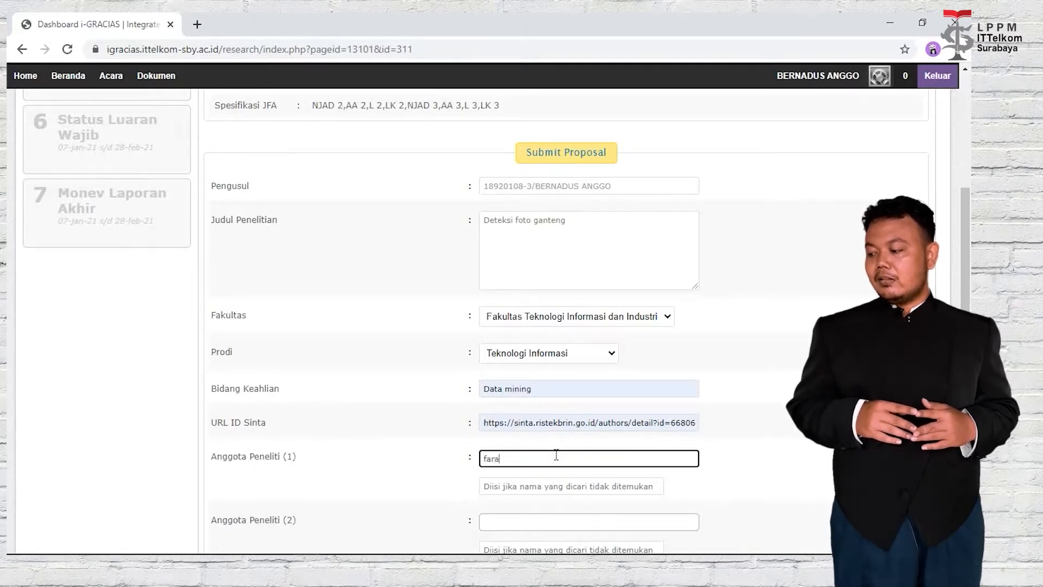
# Add the two lecturer research members by searching their names and picking the matches.
pyautogui.write('fara')
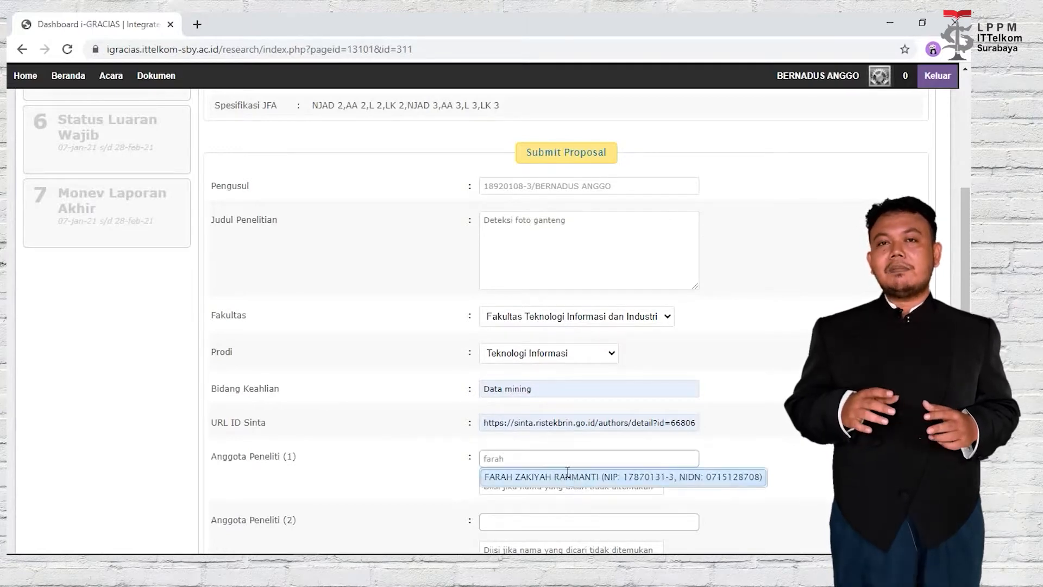
pyautogui.click(568, 474)
pyautogui.scroll(-1, 568, 472)
pyautogui.click(563, 449)
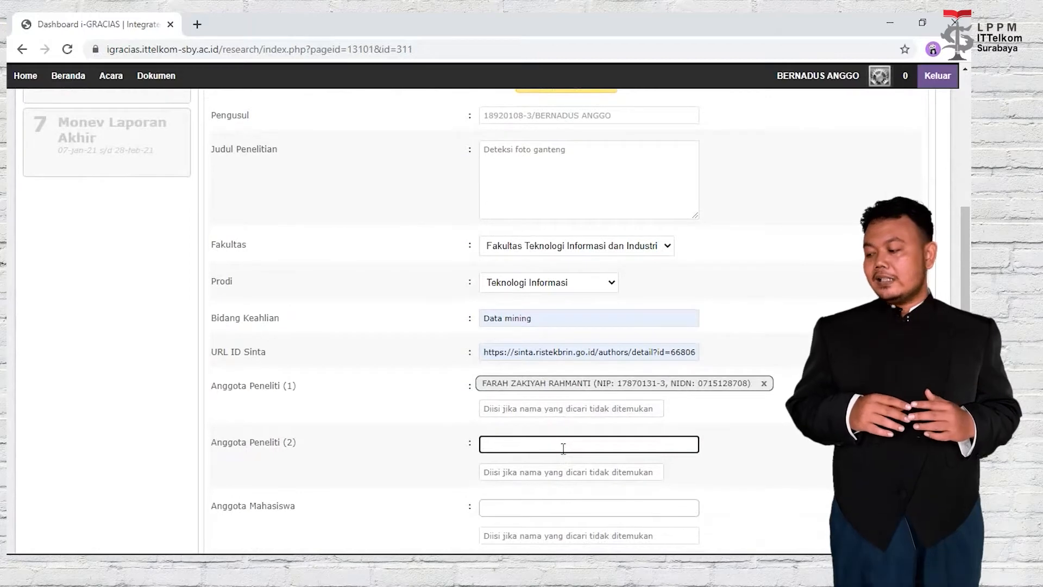
pyautogui.write('okta')
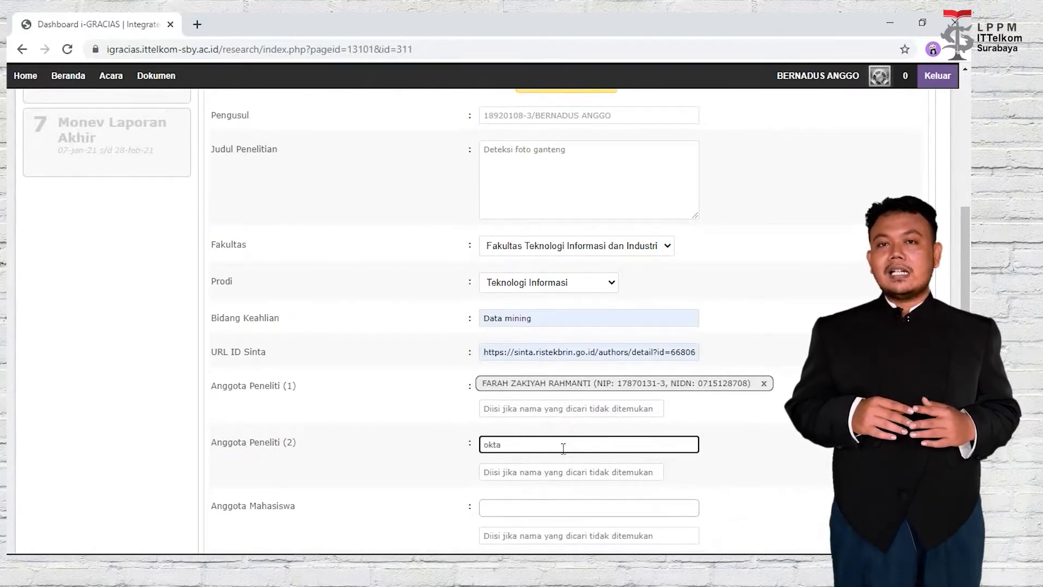
pyautogui.click(566, 462)
pyautogui.scroll(-1, 773, 433)
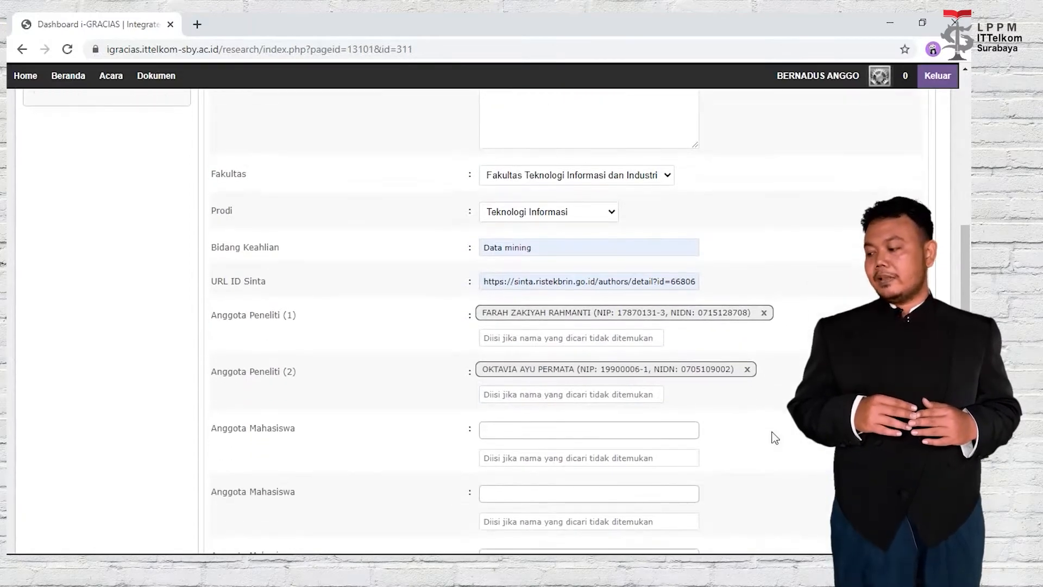
# Add two Anggota Mahasiswa student members from the autocomplete suggestions.
pyautogui.click(633, 429)
pyautogui.scroll(-1, 633, 428)
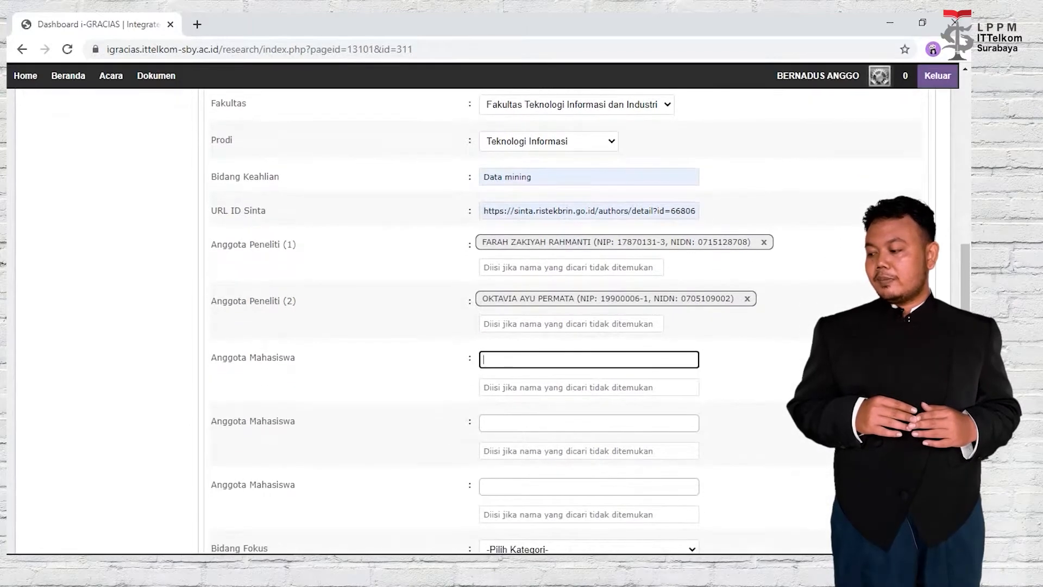
pyautogui.write('dimas')
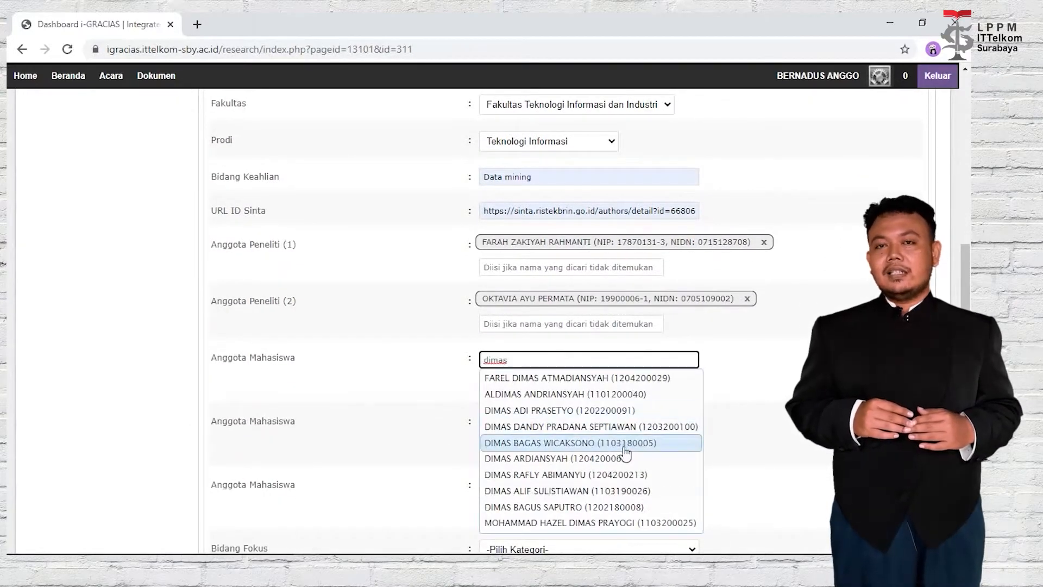
pyautogui.click(609, 507)
pyautogui.click(550, 414)
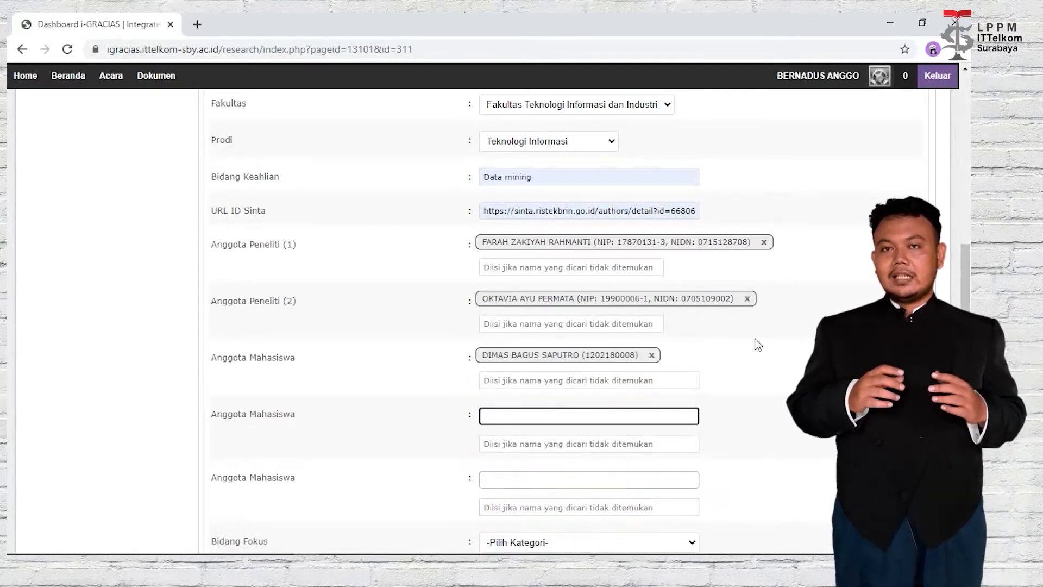
pyautogui.write('ig')
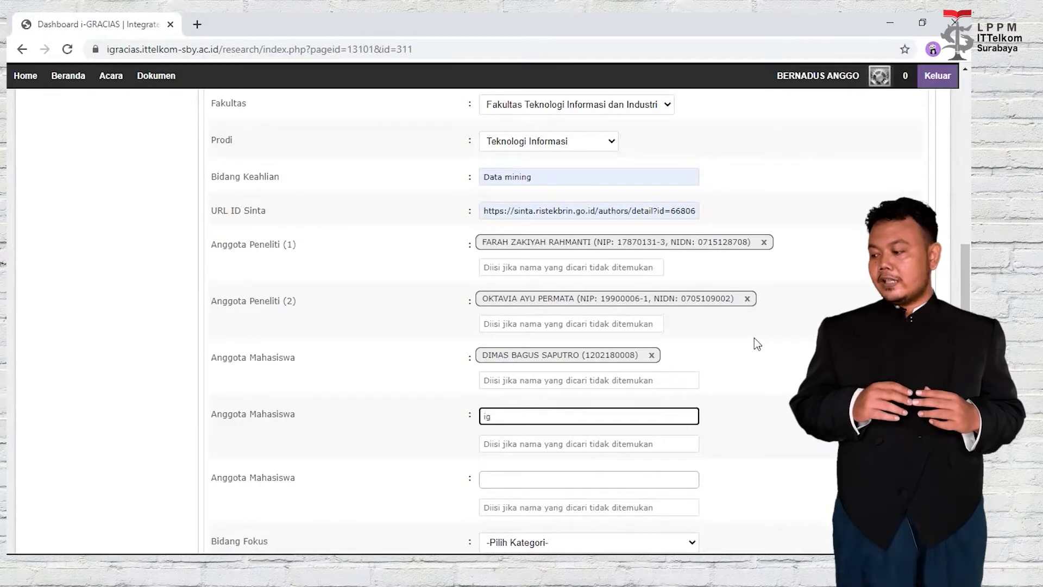
pyautogui.click(653, 433)
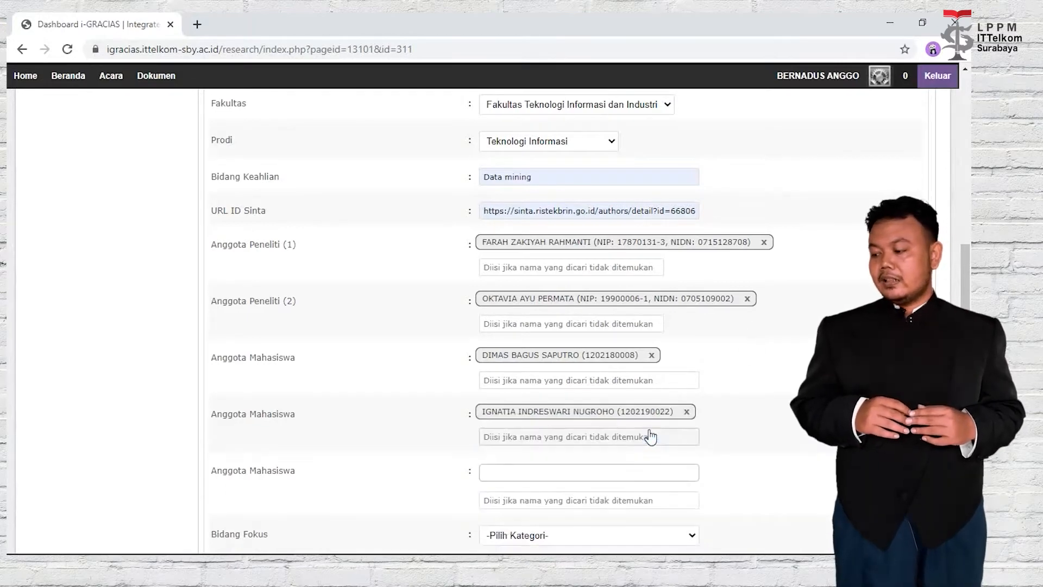
pyautogui.scroll(-1, 653, 434)
pyautogui.click(629, 408)
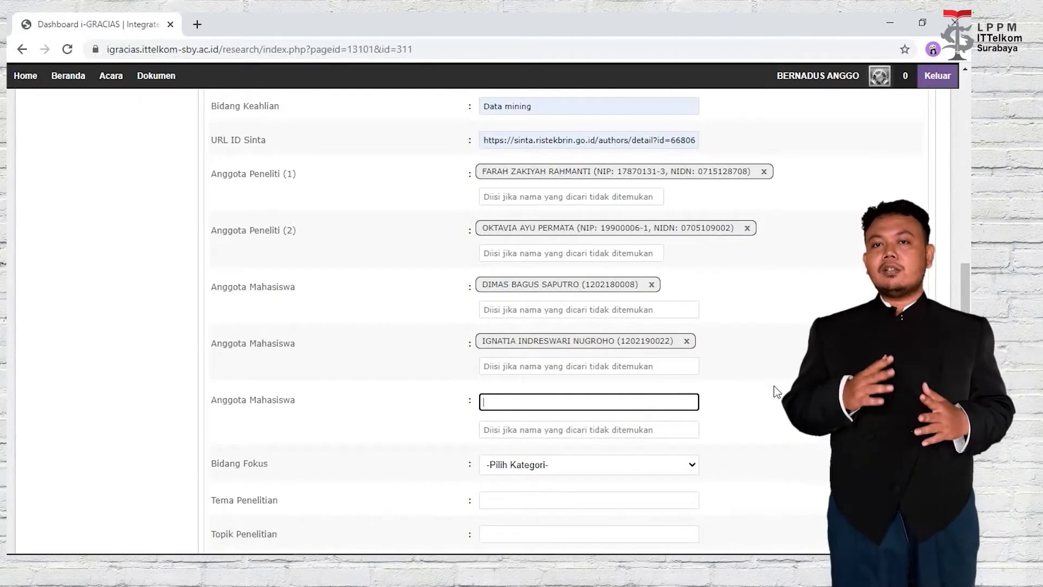
# Clear the failed third student search and type the student's full name in the 'Diisi jika nama...' box.
pyautogui.write('riza')
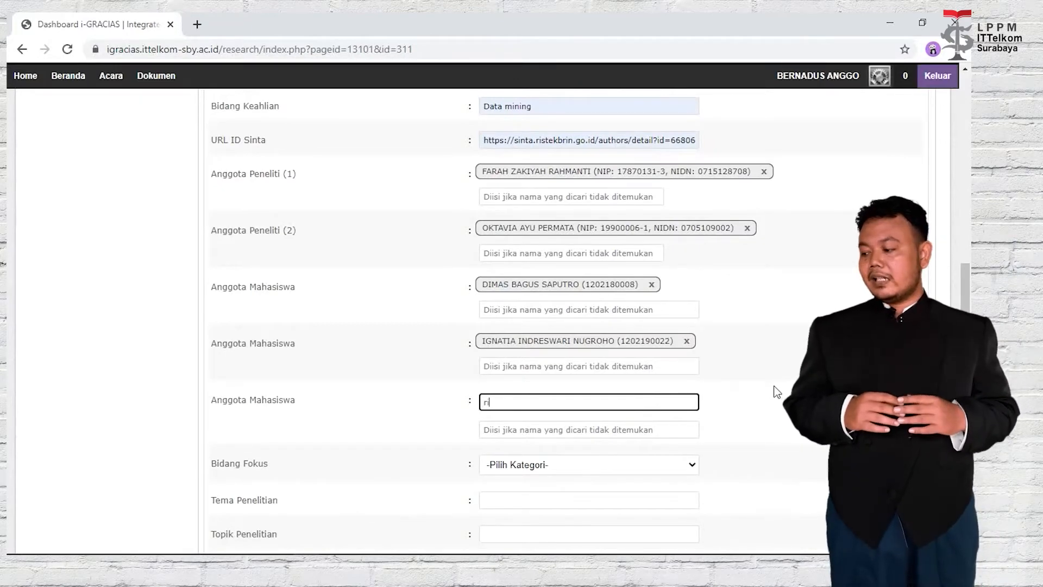
pyautogui.write('l')
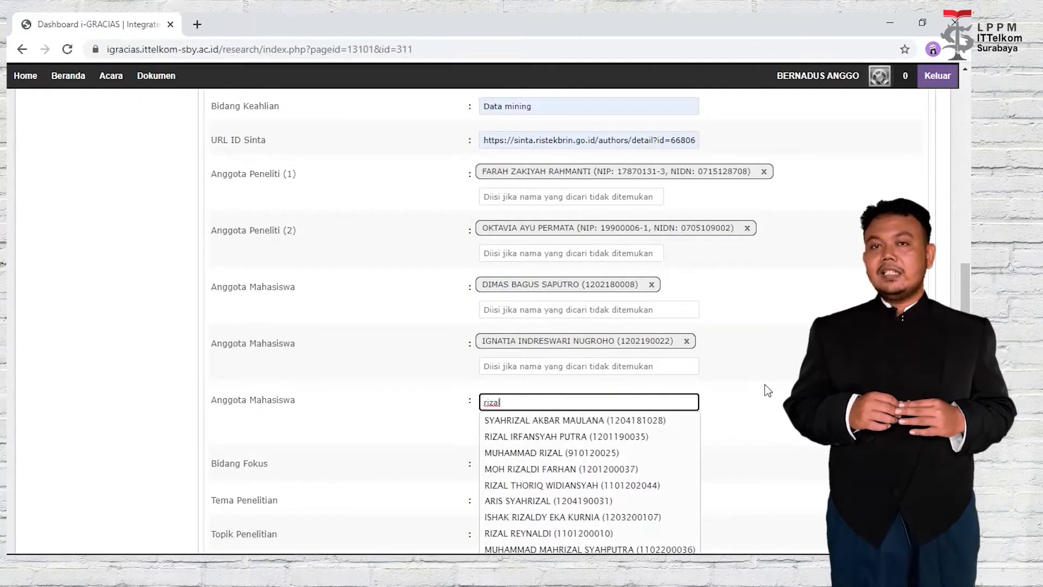
pyautogui.scroll(-2, 769, 387)
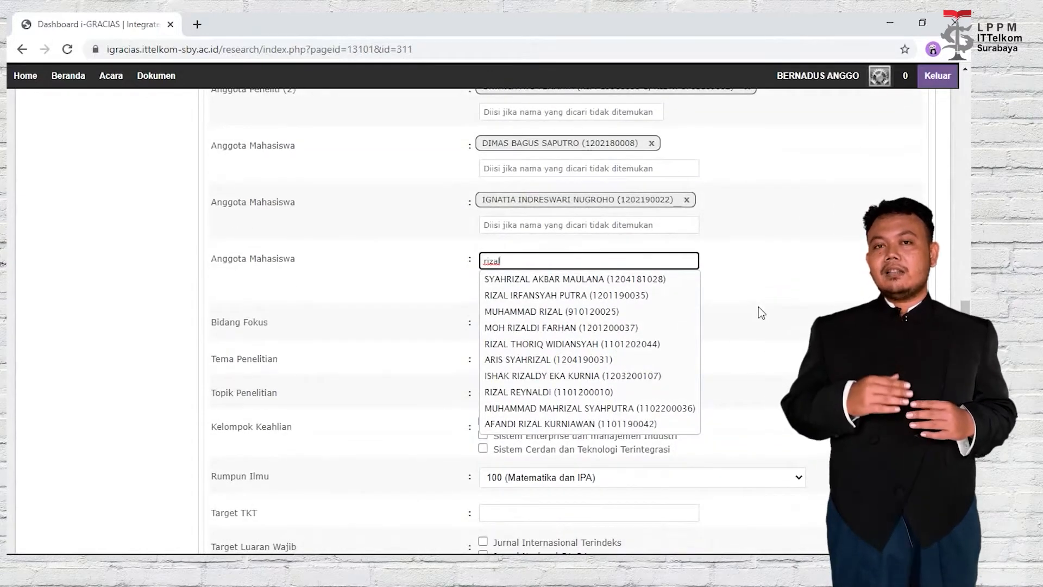
pyautogui.press('BackSpace')
pyautogui.press('BackSpace')
pyautogui.press('BackSpace')
pyautogui.press('BackSpace')
pyautogui.press('BackSpace')
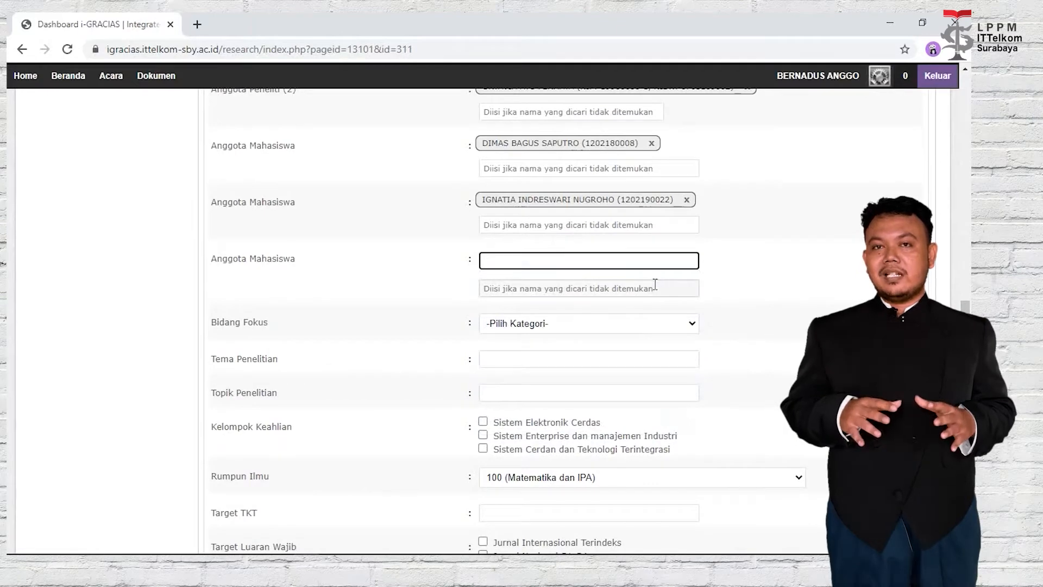
pyautogui.click(655, 288)
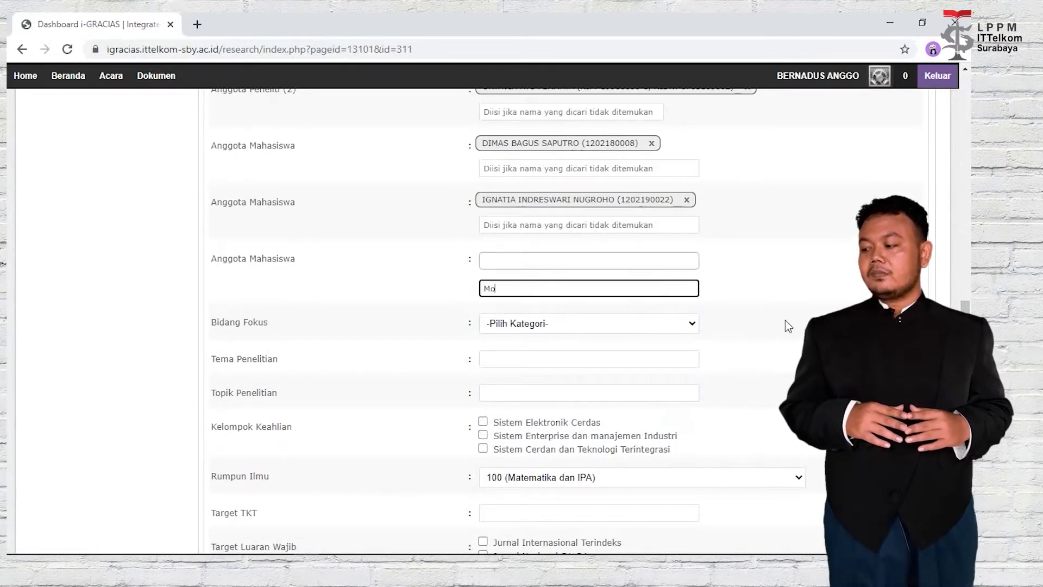
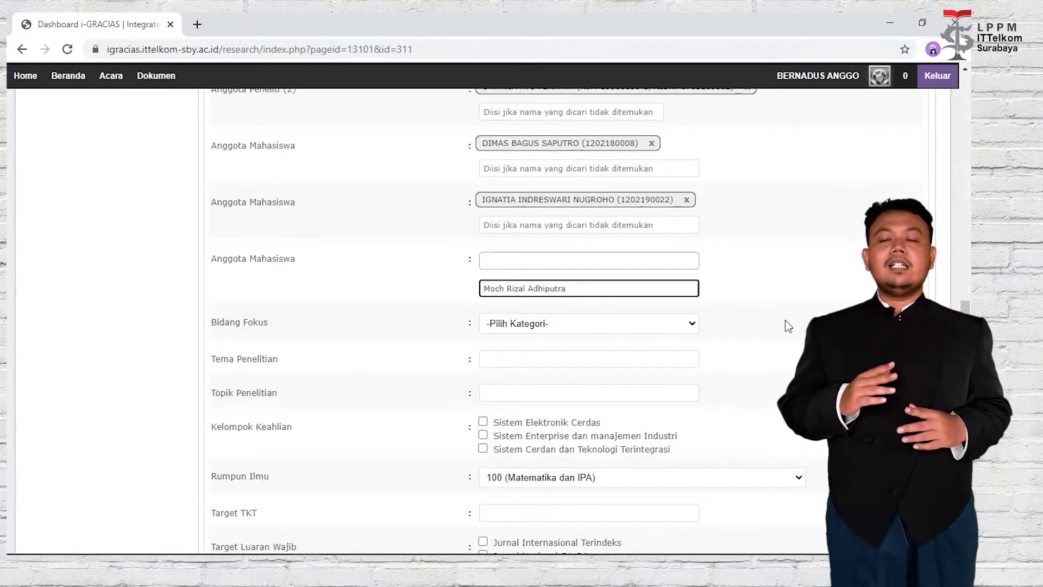
# Set Bidang Fokus to Teknologi Informasi dan Komunikasi (Nasional).
pyautogui.click(784, 322)
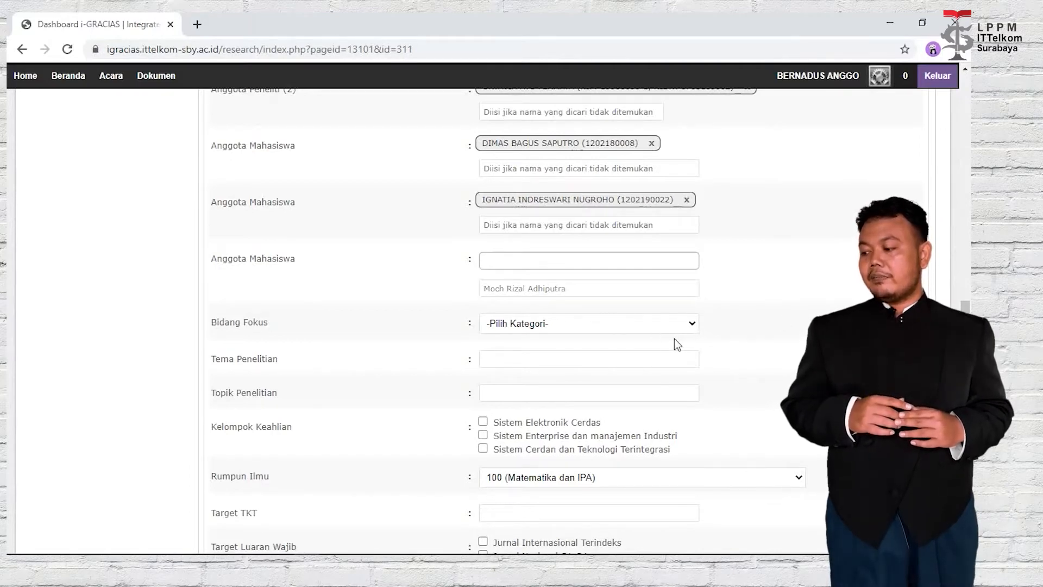
pyautogui.click(601, 323)
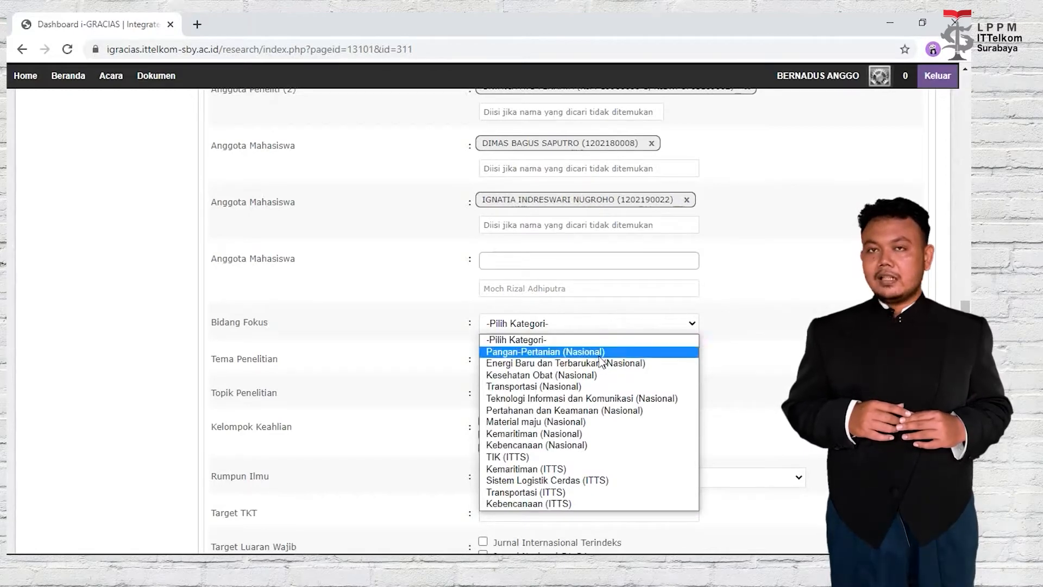
pyautogui.click(593, 401)
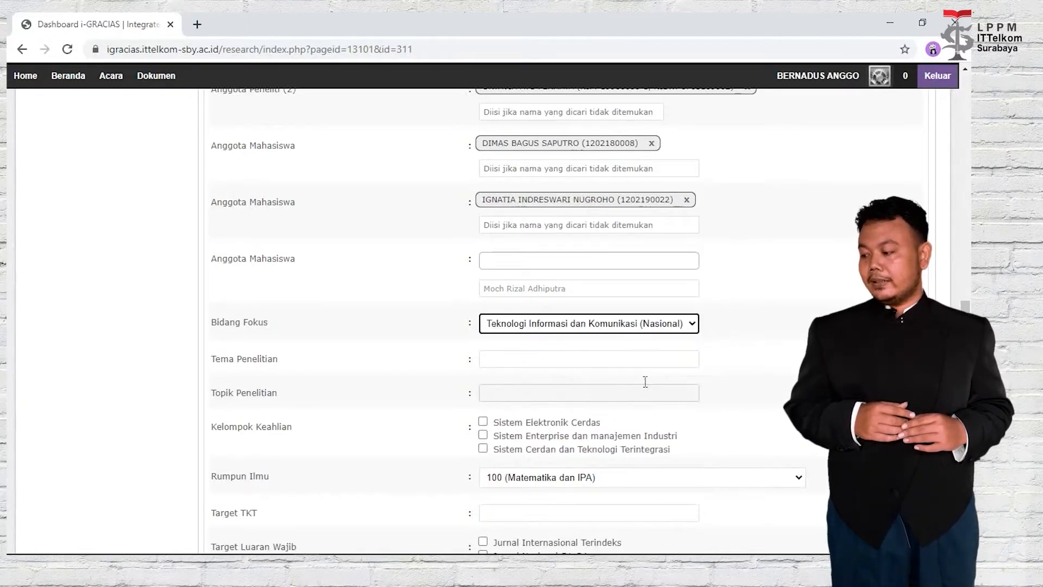
pyautogui.hotkey('alt', 'Tab')
pyautogui.hotkey('alt', 'Tab')
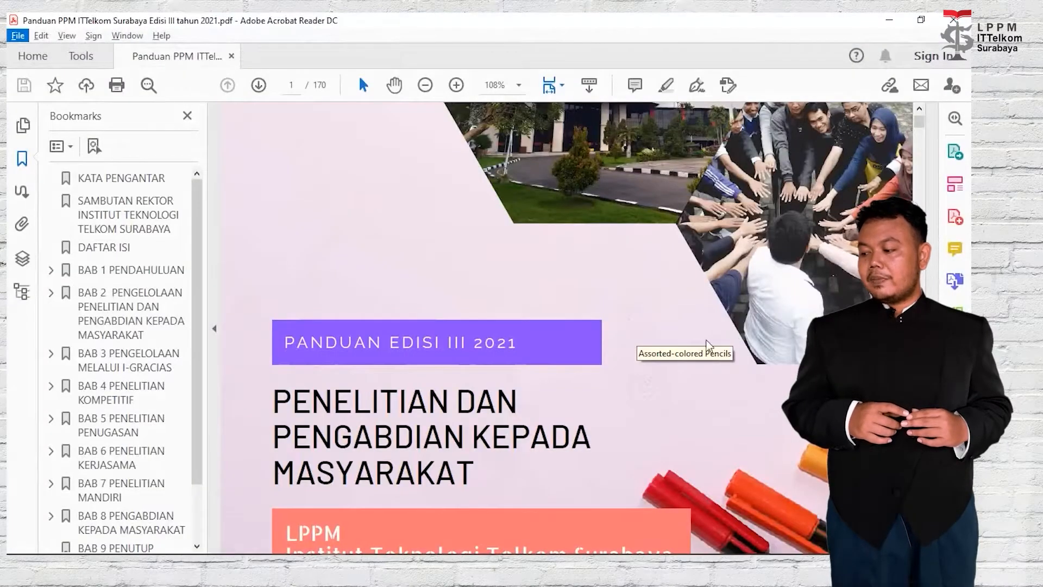
# Use the Acrobat bookmarks to jump to the Lampiran 2 research focus and theme appendix.
pyautogui.moveTo(194, 299); pyautogui.dragTo(205, 396)
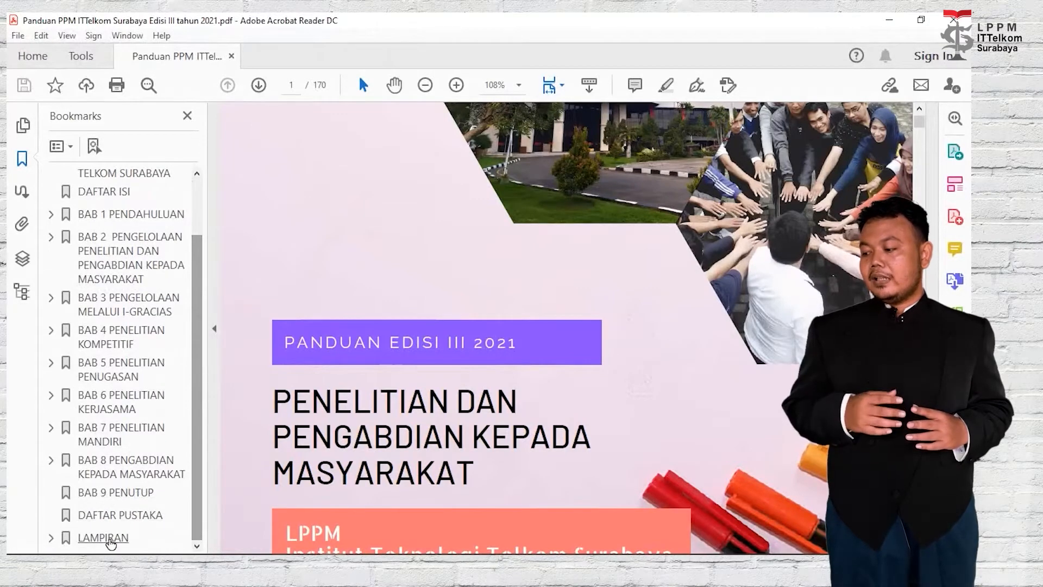
pyautogui.click(109, 539)
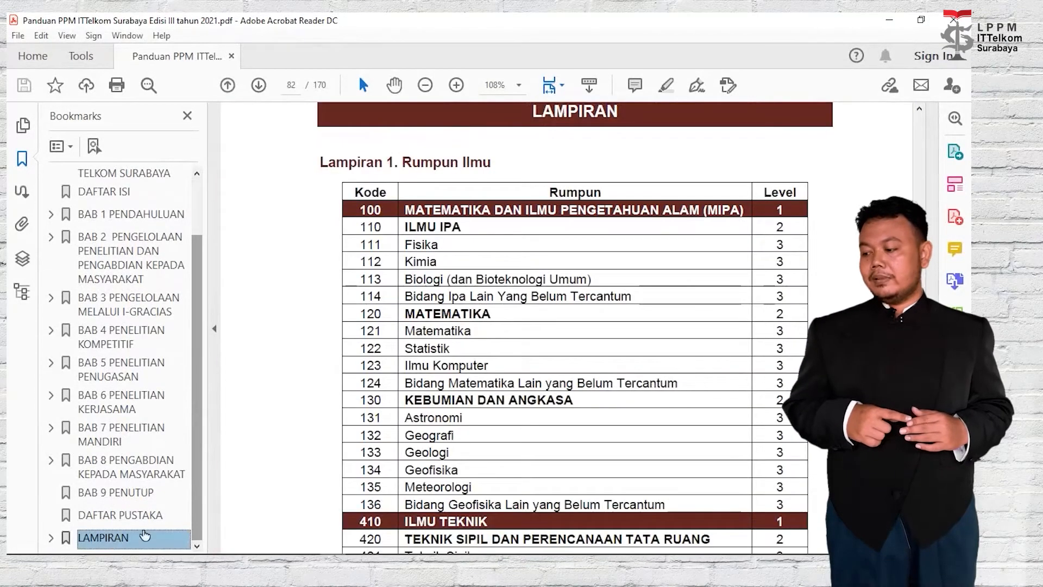
pyautogui.click(51, 538)
pyautogui.scroll(-5, 136, 380)
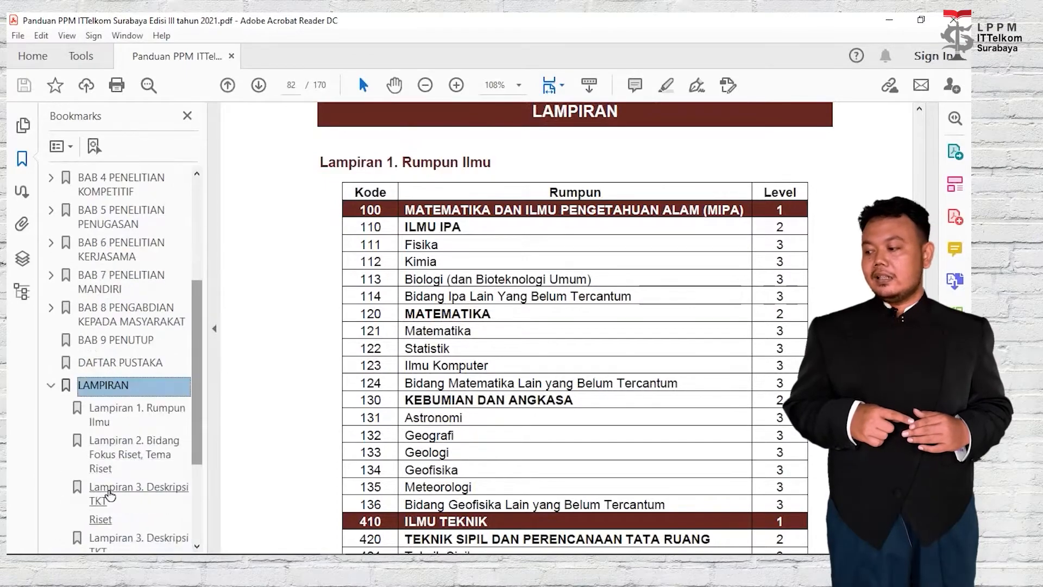
pyautogui.click(142, 350)
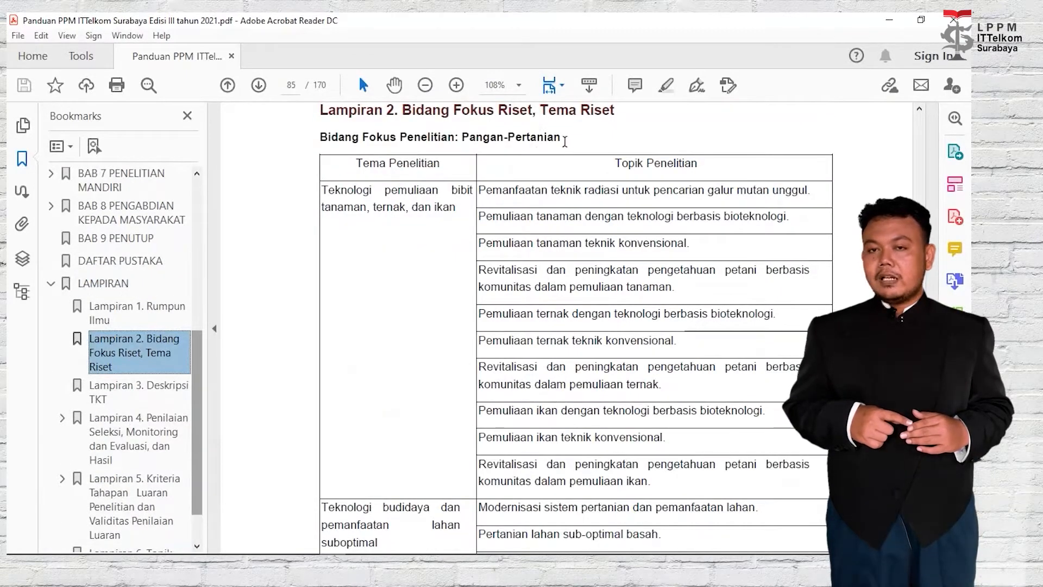
# Find the Teknologi Informasi dan Komunikasi table and its theme Teknologi untuk Peningkatan Konten TIK.
pyautogui.moveTo(569, 143); pyautogui.dragTo(319, 139)
pyautogui.scroll(-10, 595, 305)
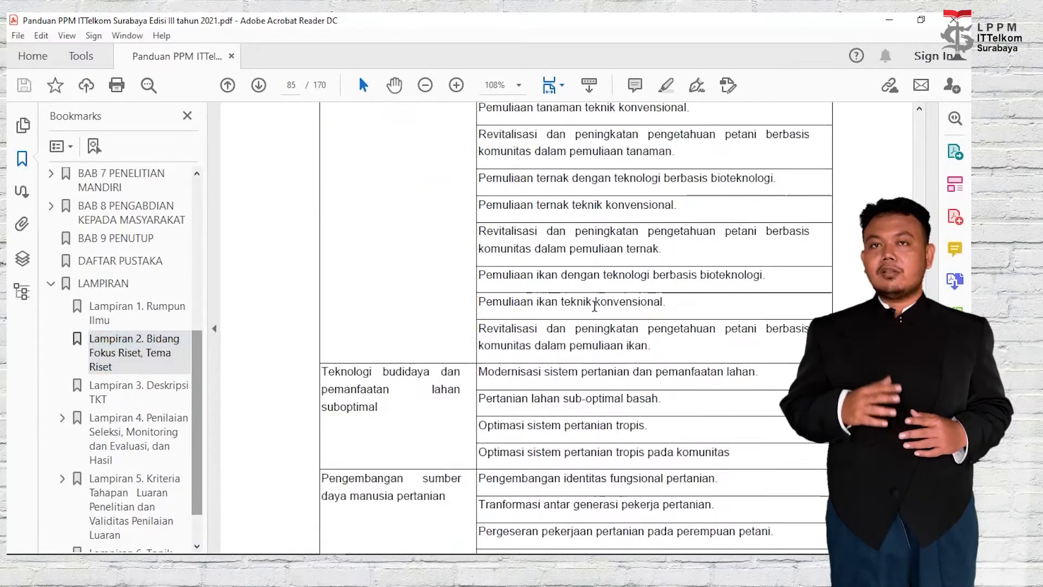
pyautogui.scroll(-10, 595, 307)
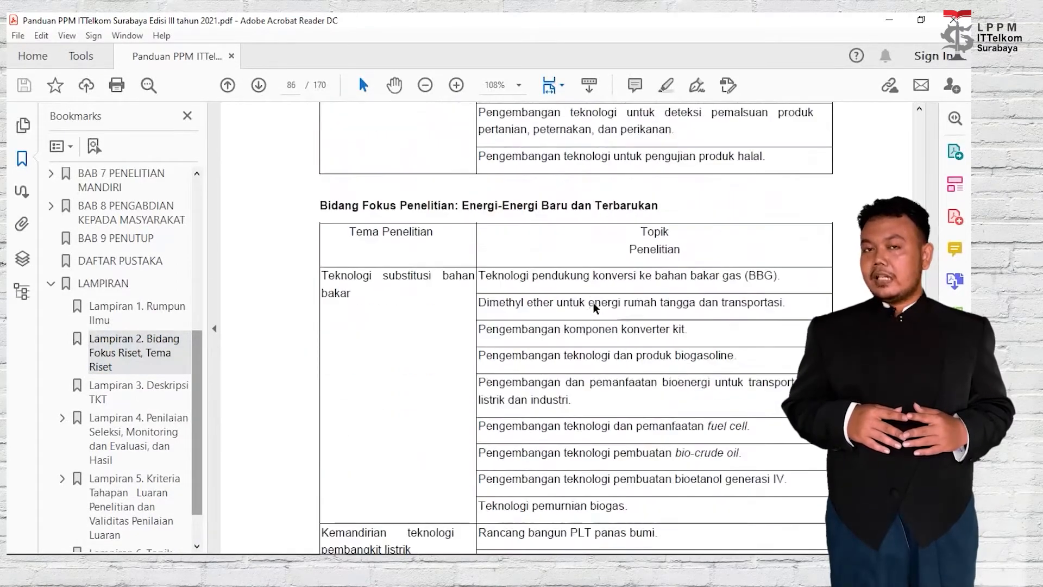
pyautogui.scroll(-10, 592, 301)
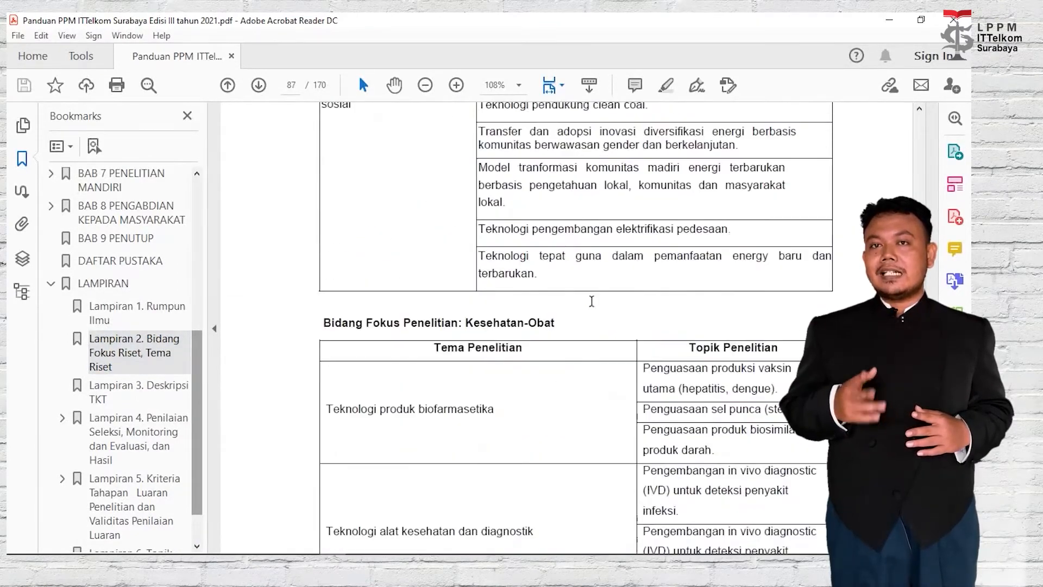
pyautogui.scroll(-10, 591, 302)
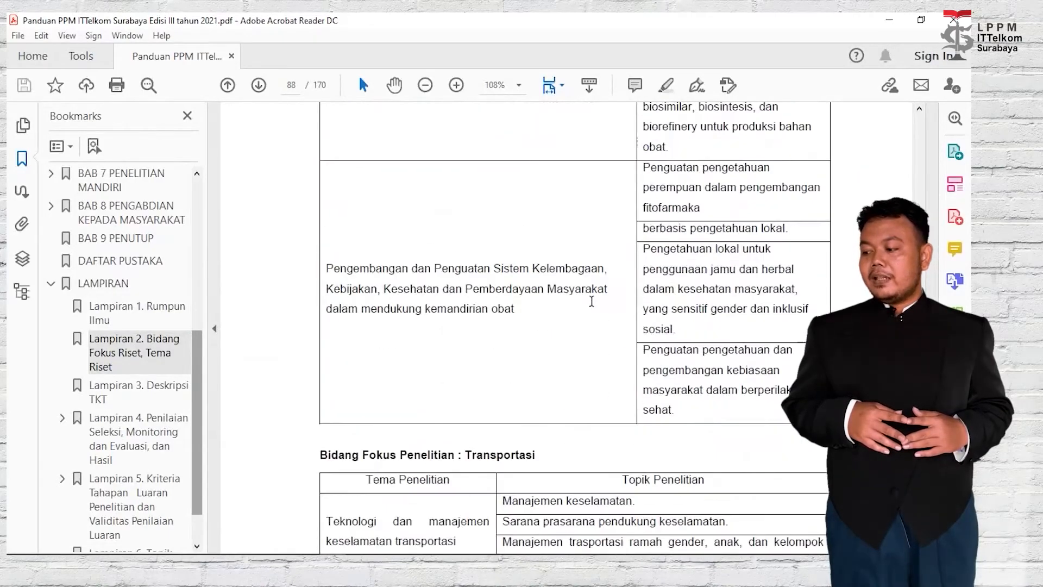
pyautogui.scroll(-3, 592, 301)
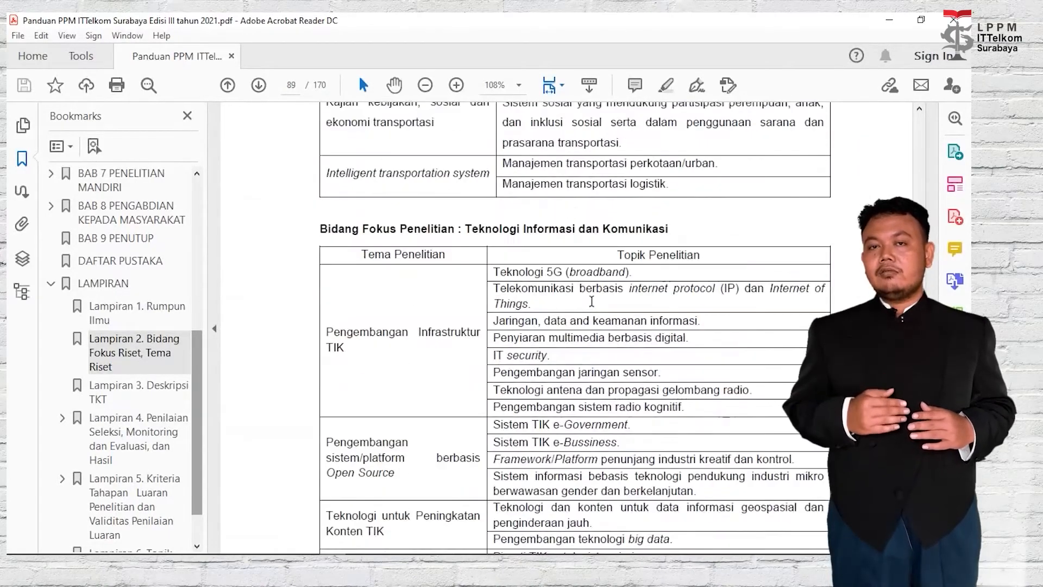
pyautogui.moveTo(679, 228); pyautogui.dragTo(465, 230)
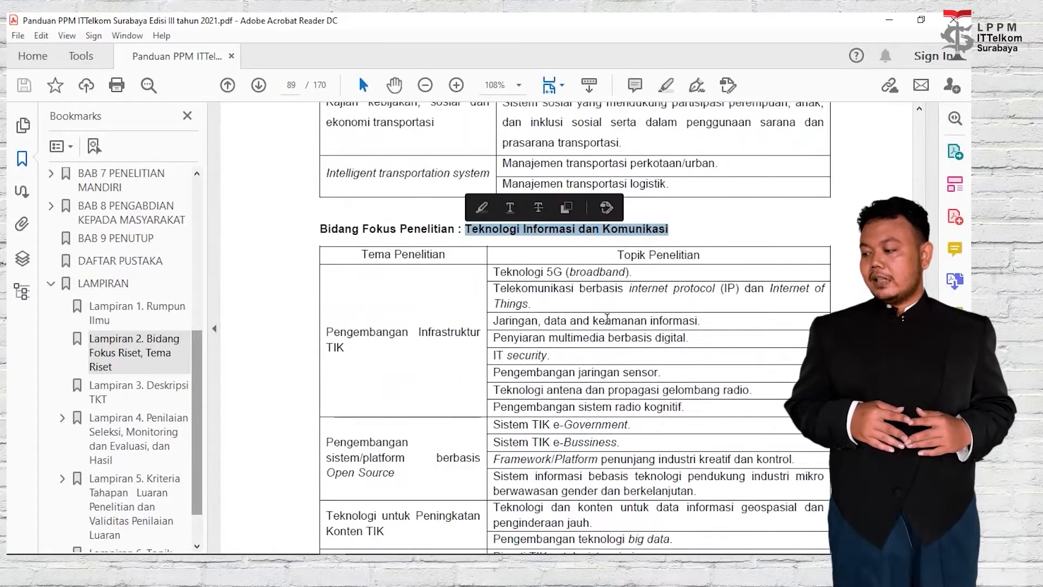
pyautogui.click(477, 322)
pyautogui.scroll(-5, 462, 326)
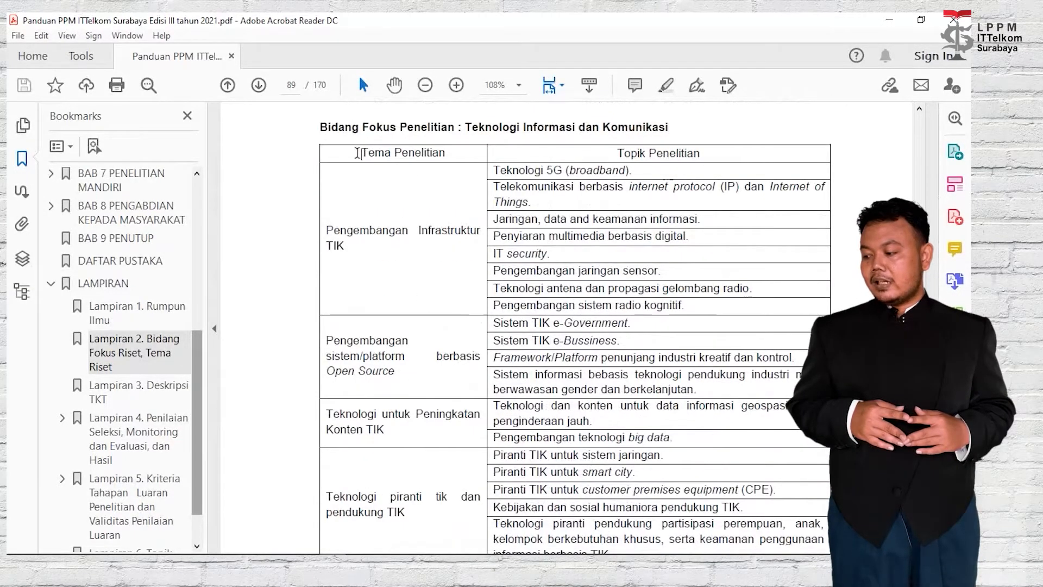
pyautogui.moveTo(360, 153); pyautogui.dragTo(443, 148)
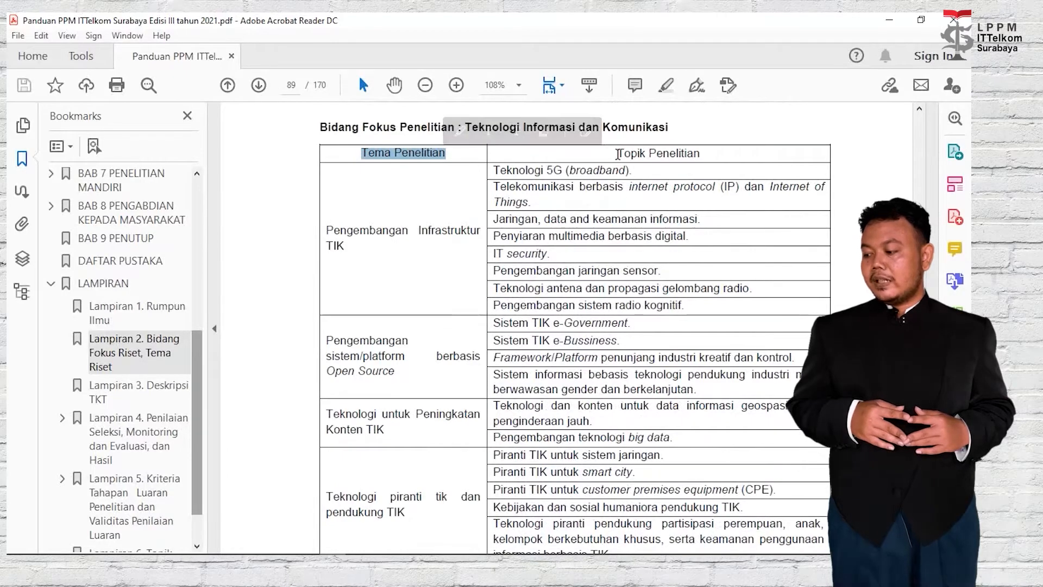
pyautogui.moveTo(617, 153); pyautogui.dragTo(702, 153)
pyautogui.scroll(-1, 390, 310)
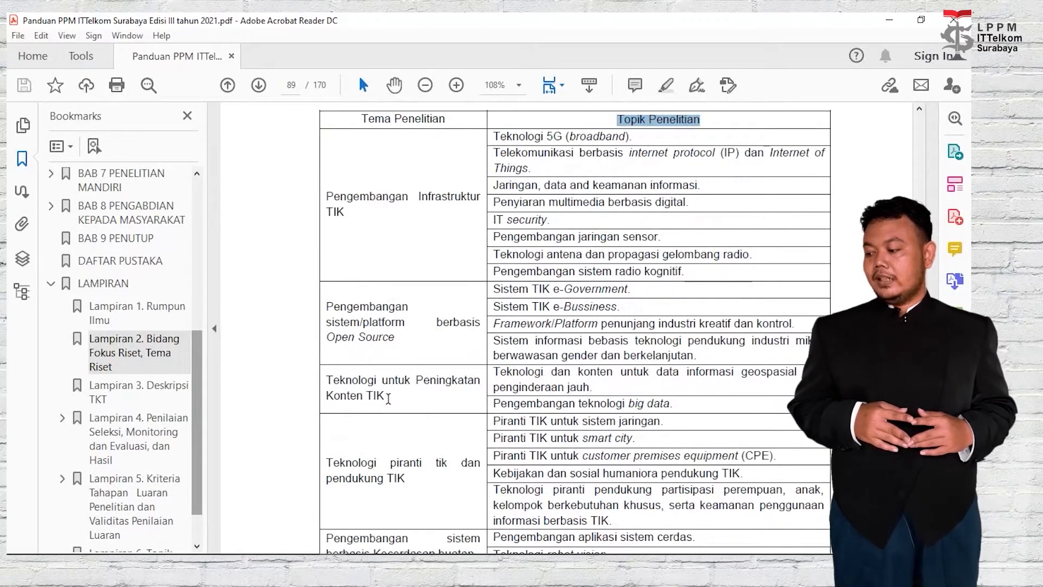
pyautogui.moveTo(389, 399); pyautogui.dragTo(327, 380)
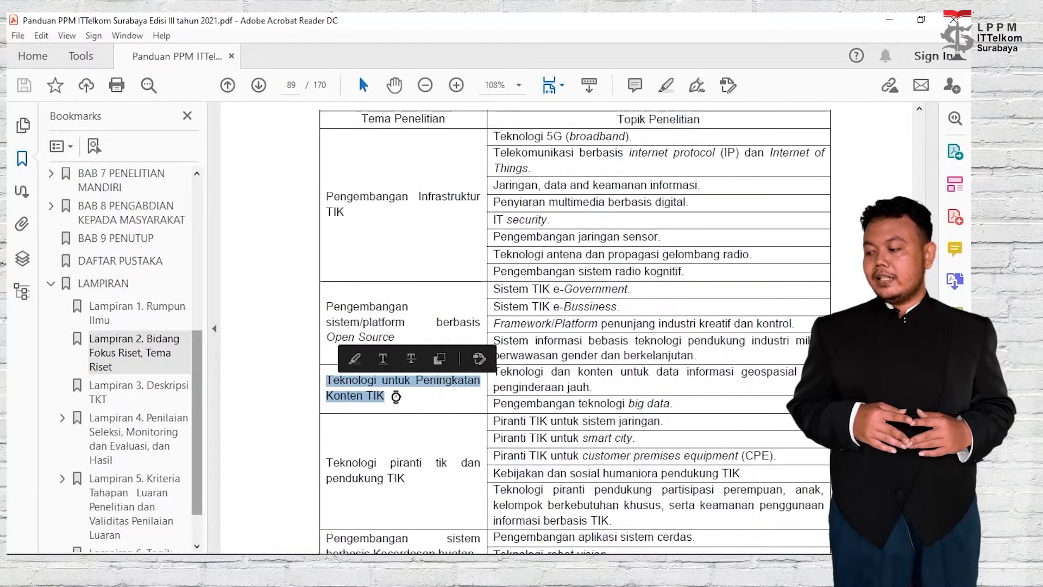
pyautogui.hotkey('alt', 'Tab')
# Set the theme Teknologi untuk Peningkatan Konten TIK and topic Pengembangan teknologi big data.
pyautogui.click(505, 360)
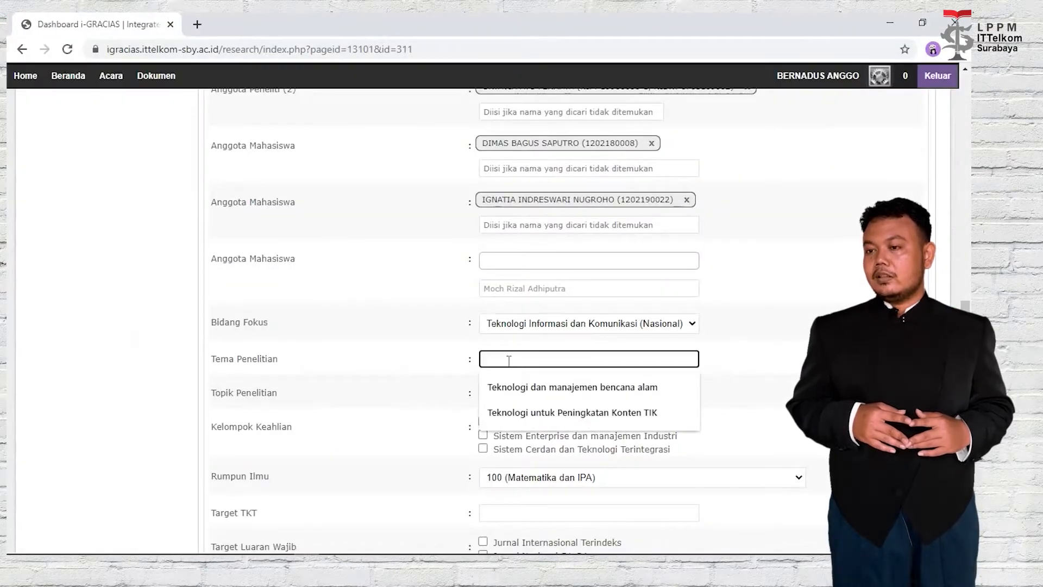
pyautogui.click(523, 411)
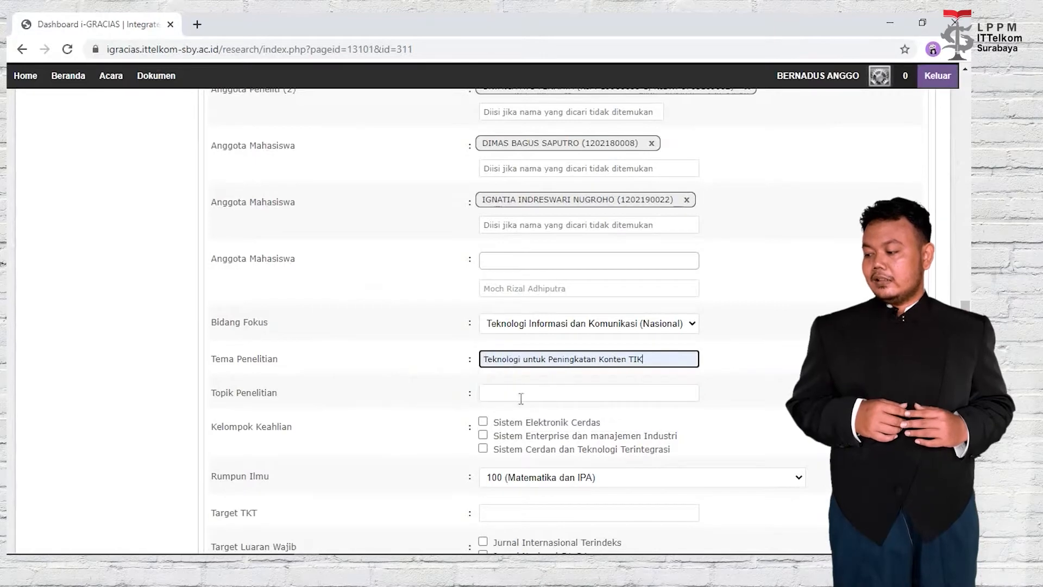
pyautogui.click(519, 393)
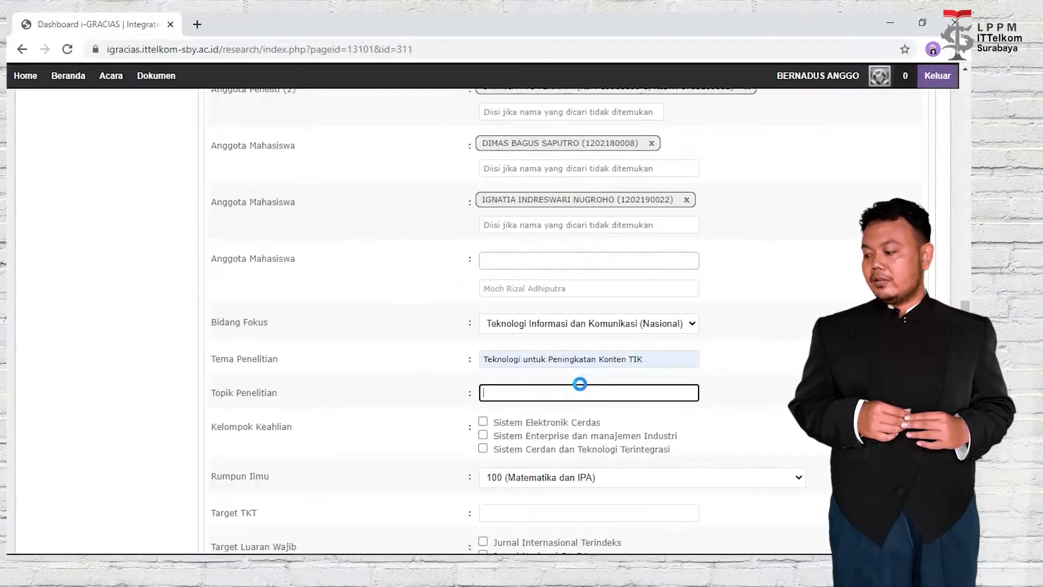
pyautogui.click(580, 389)
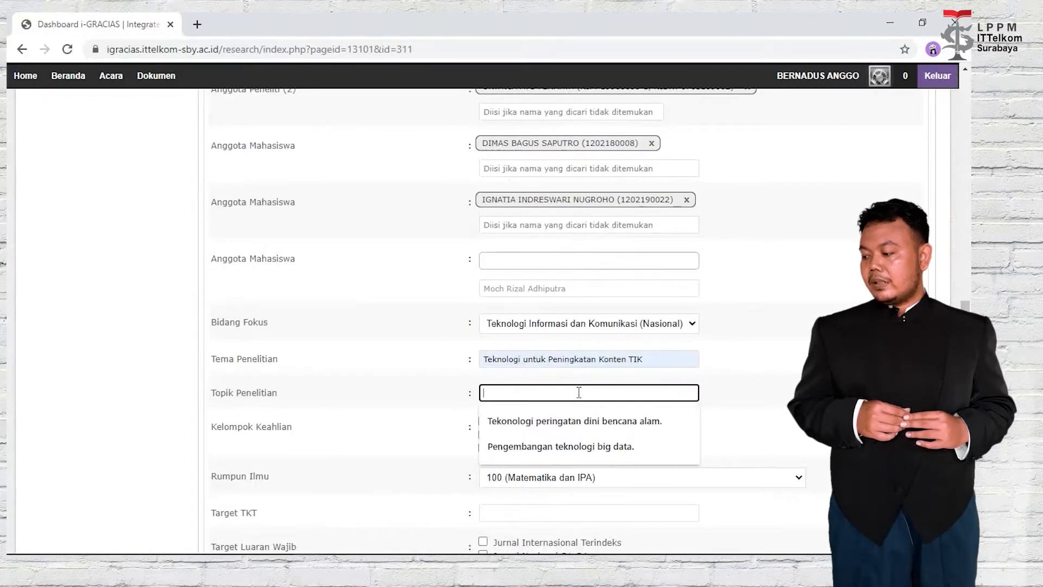
pyautogui.click(585, 447)
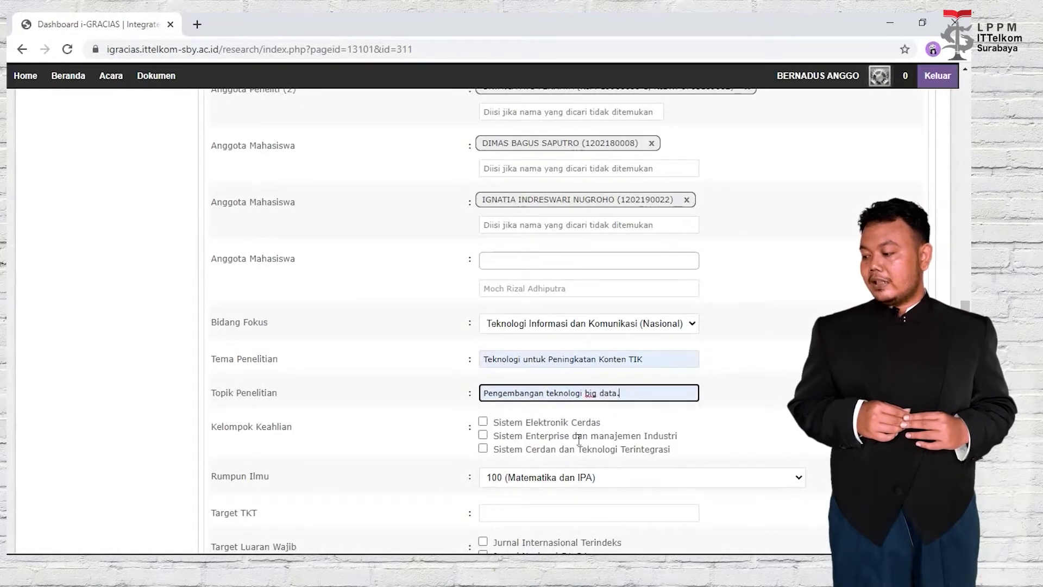
# Tick Sistem Cerdan dan Teknologi Terintegrasi and choose Rumpun Ilmu 123 (Ilmu Komputer).
pyautogui.click(483, 450)
pyautogui.scroll(-3, 645, 439)
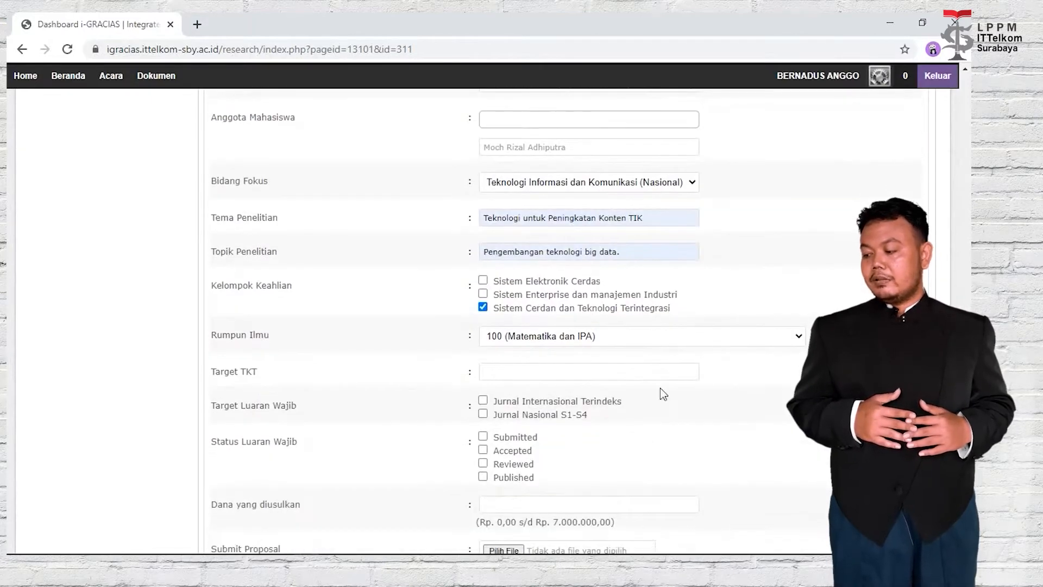
pyautogui.click(674, 342)
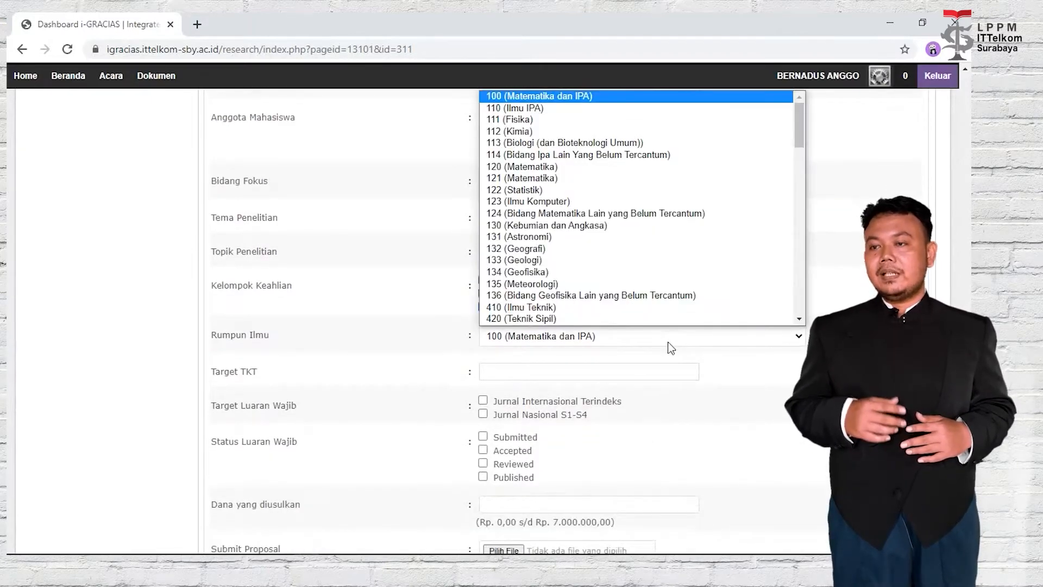
pyautogui.scroll(-1, 631, 312)
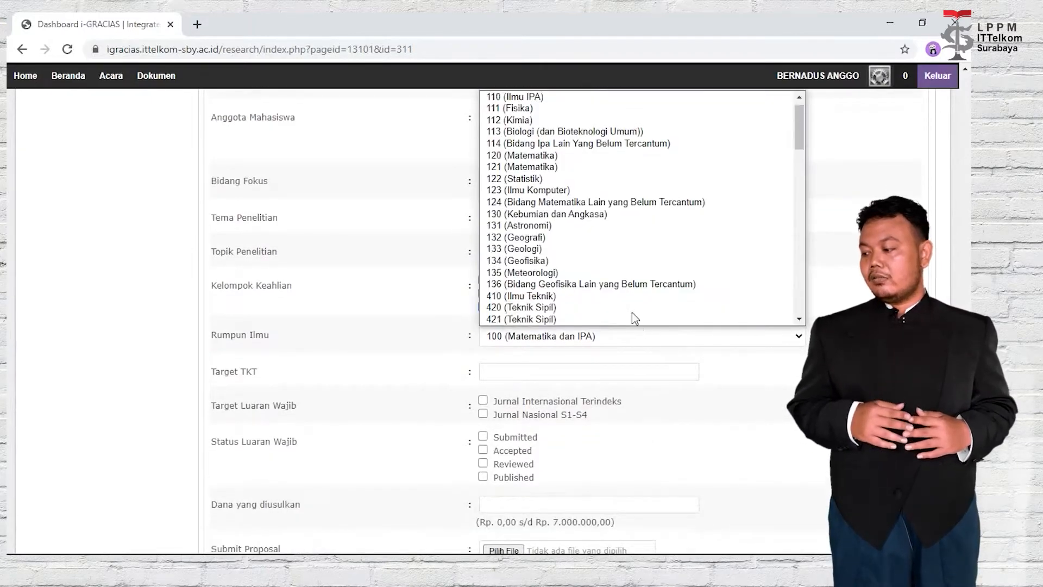
pyautogui.click(629, 181)
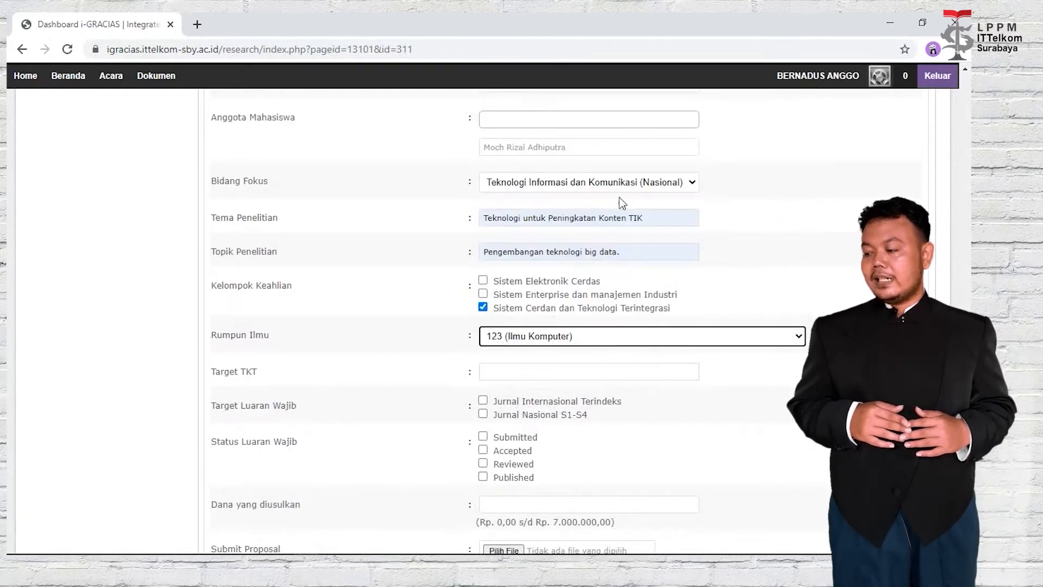
pyautogui.click(624, 375)
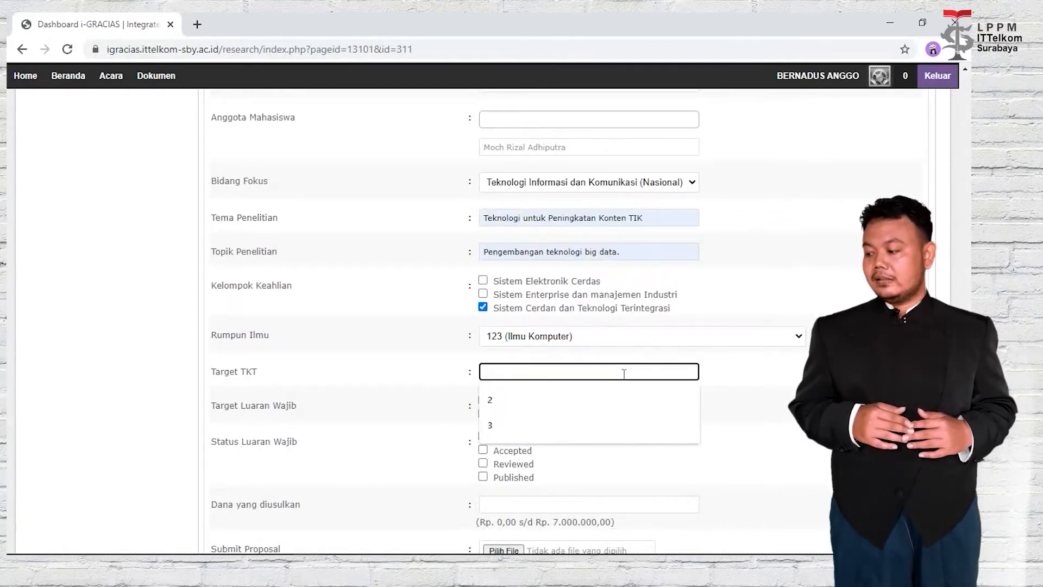
# Check the TKT 3 level description in the guide's Lampiran 3 Deskripsi TKT table.
pyautogui.hotkey('alt', 'Tab')
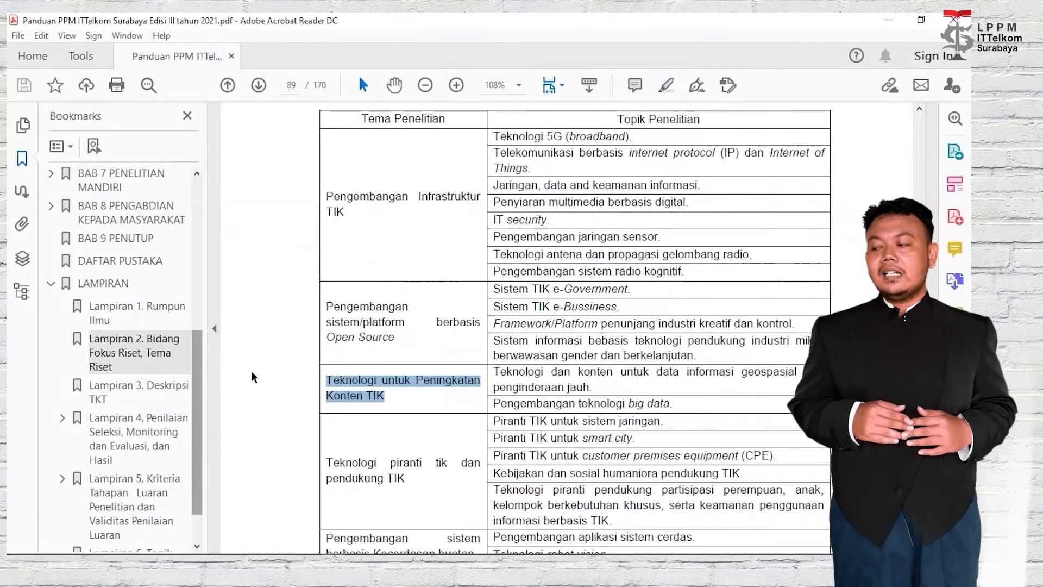
pyautogui.click(160, 390)
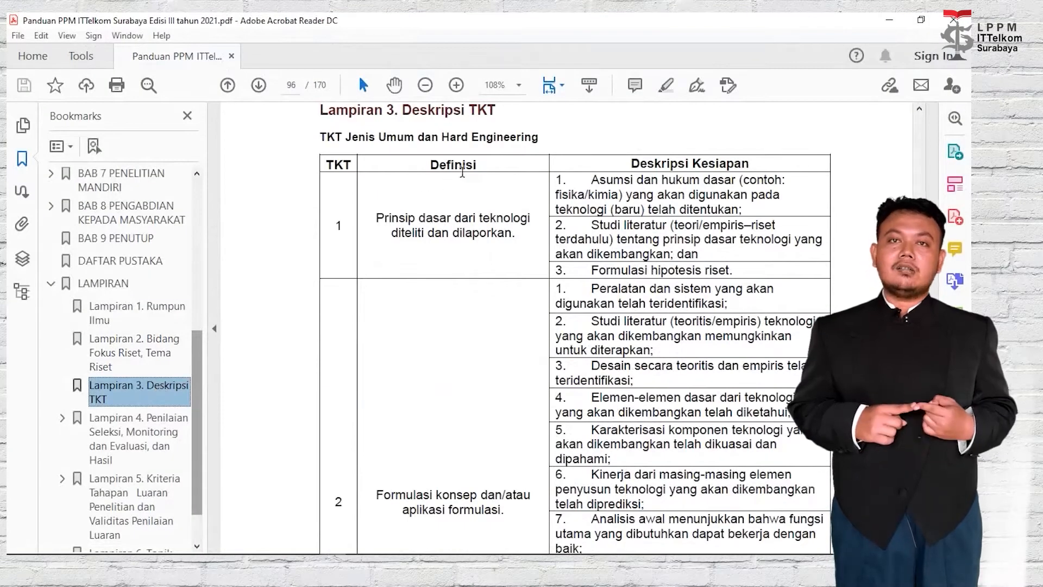
pyautogui.moveTo(478, 165); pyautogui.dragTo(429, 166)
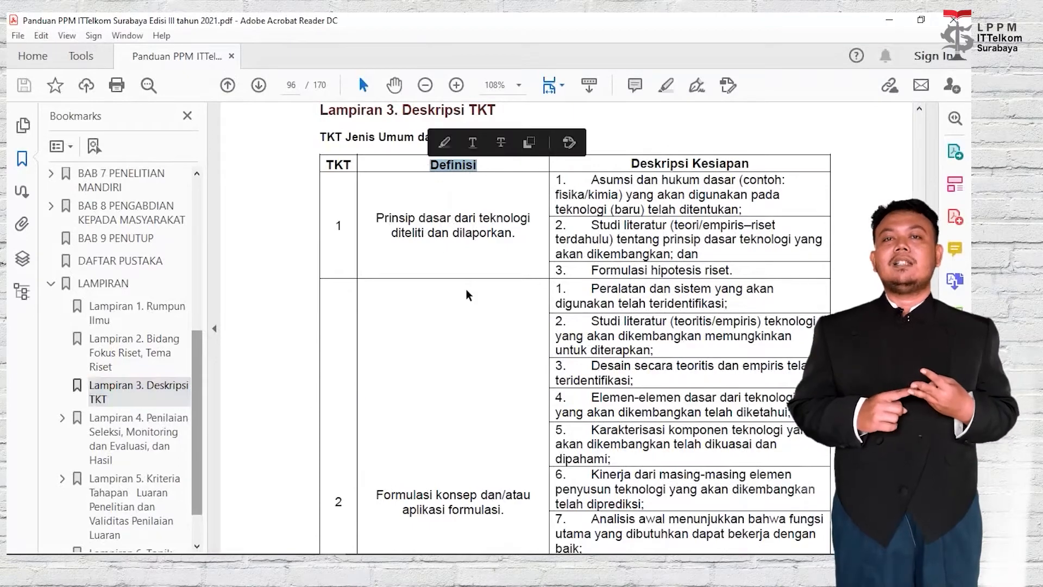
pyautogui.scroll(-1, 435, 317)
pyautogui.scroll(-2, 434, 318)
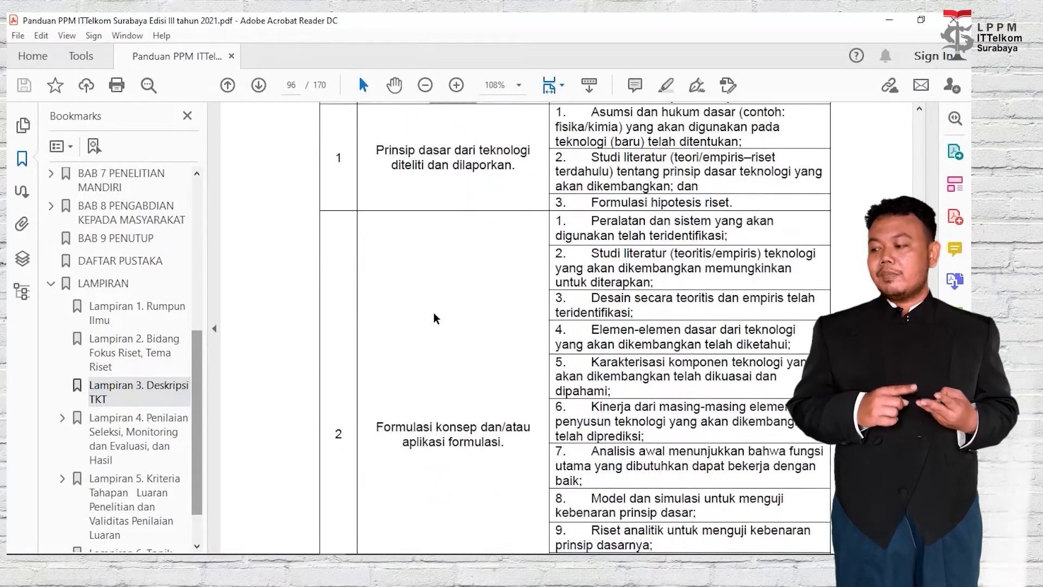
pyautogui.scroll(-3, 459, 297)
pyautogui.scroll(-5, 459, 297)
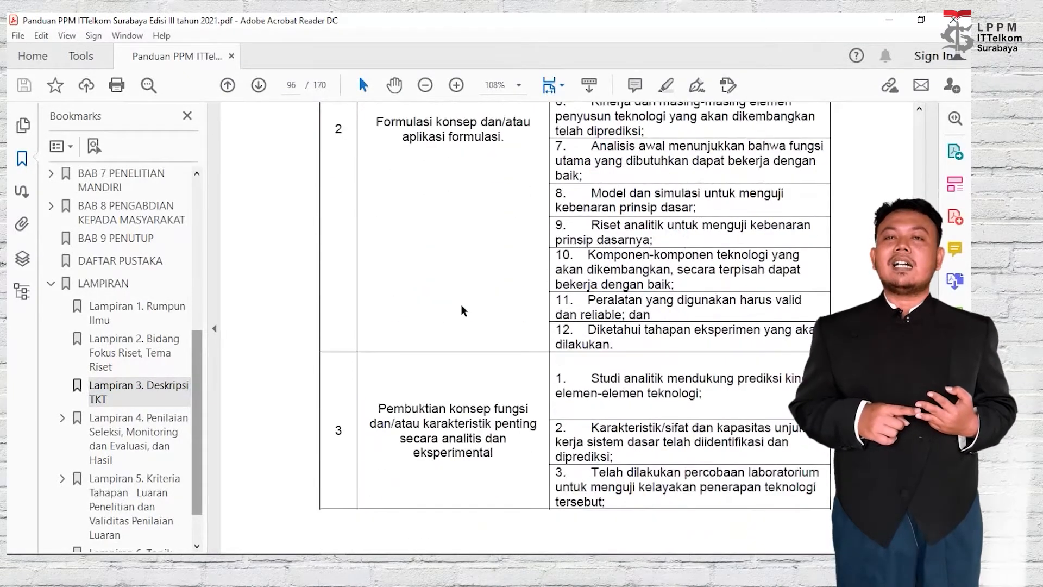
pyautogui.hotkey('alt', 'Tab')
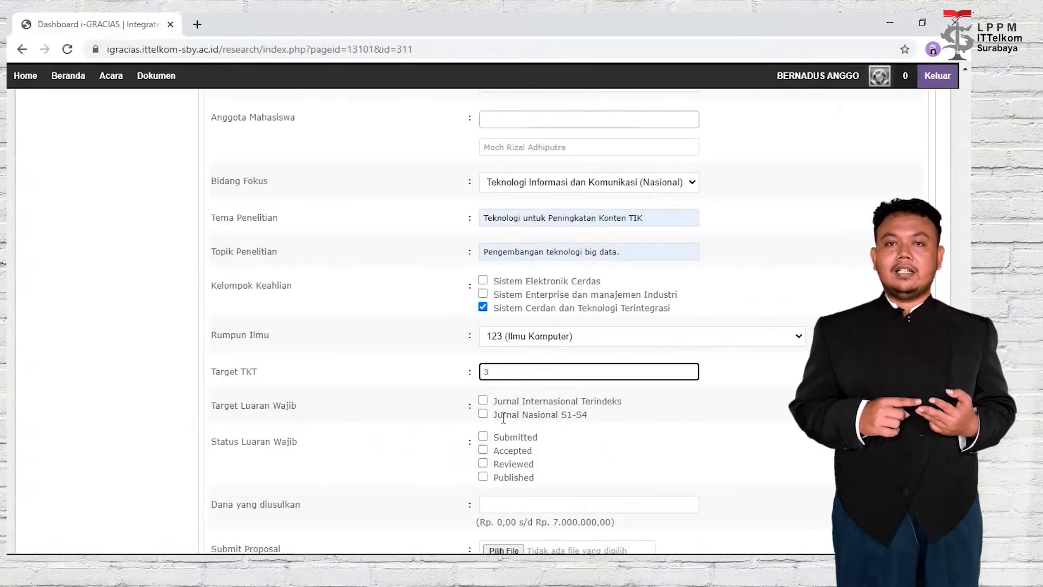
# Tick Jurnal Nasional S1-S4 (Accepted) as output target and set proposed funding to 7.000.000.
pyautogui.click(484, 413)
pyautogui.scroll(-3, 495, 422)
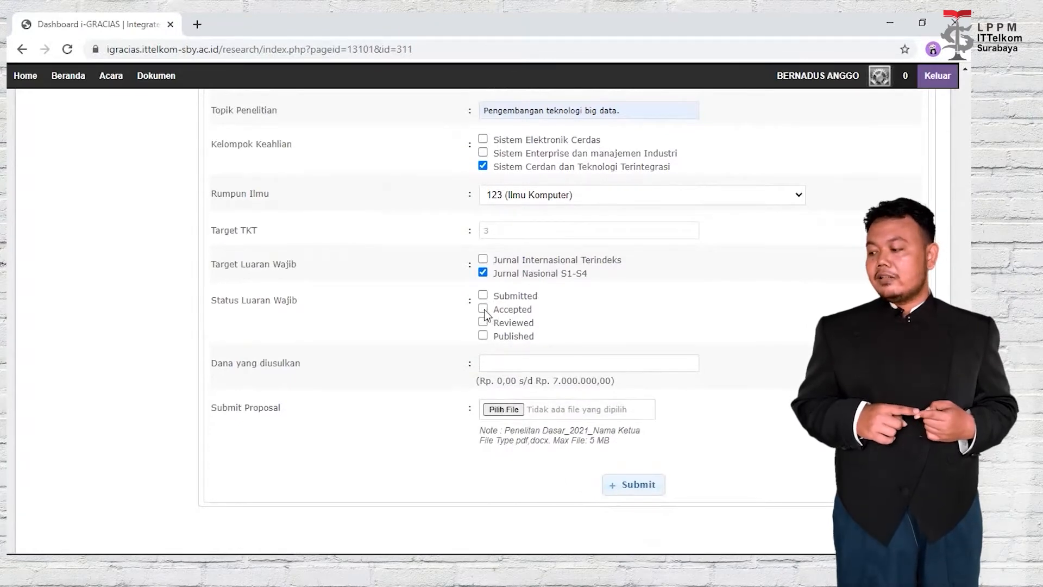
pyautogui.click(587, 363)
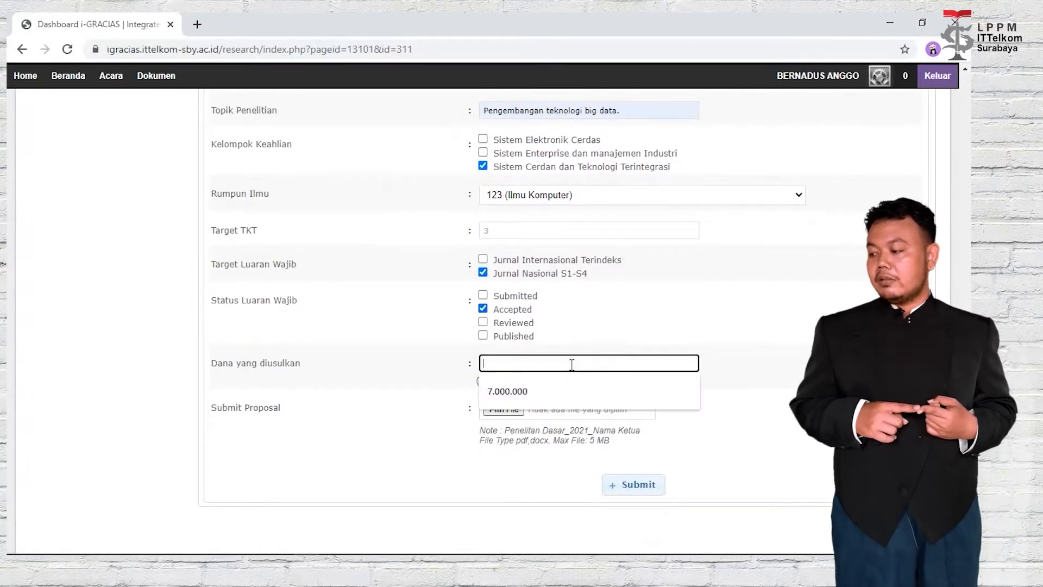
pyautogui.click(559, 384)
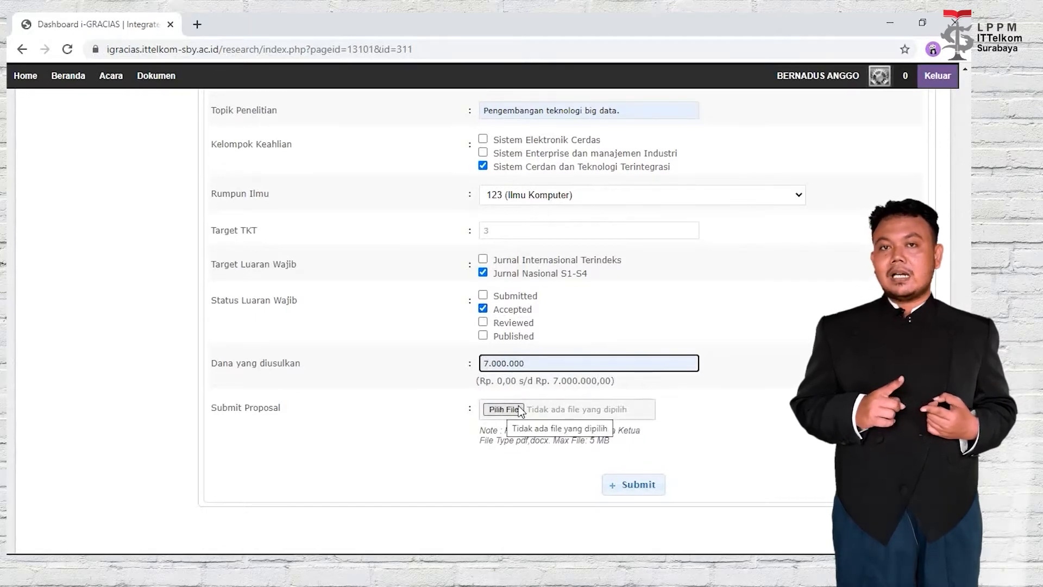
pyautogui.hotkey('alt', 'Tab')
pyautogui.hotkey('alt', 'Tab')
pyautogui.hotkey('alt', 'Tab')
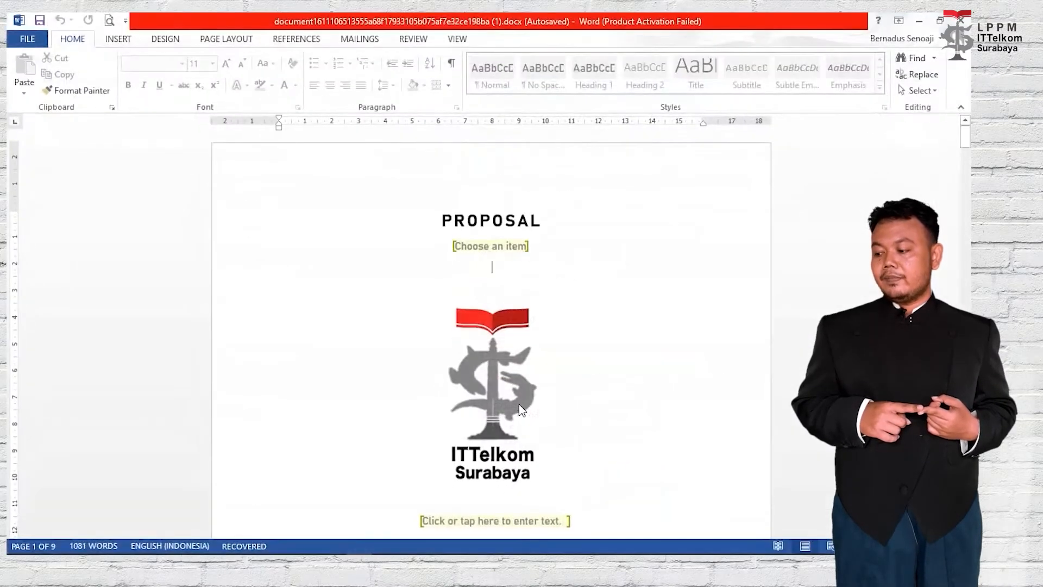
# On the Word cover, choose scheme PENELITIAN DASAR and enter the title 'Deteksi Foto Ganteng'.
pyautogui.click(519, 255)
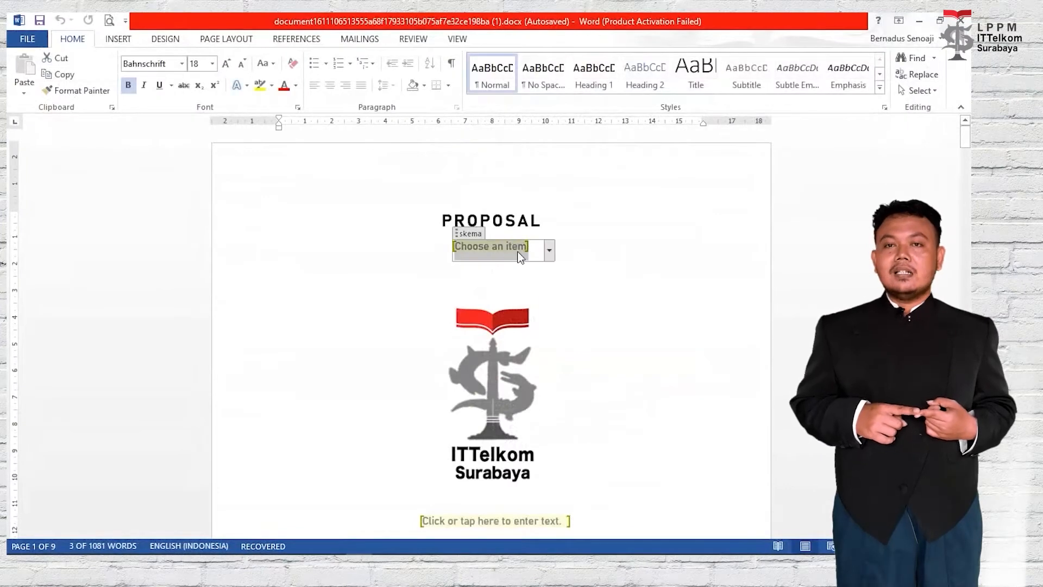
pyautogui.click(550, 252)
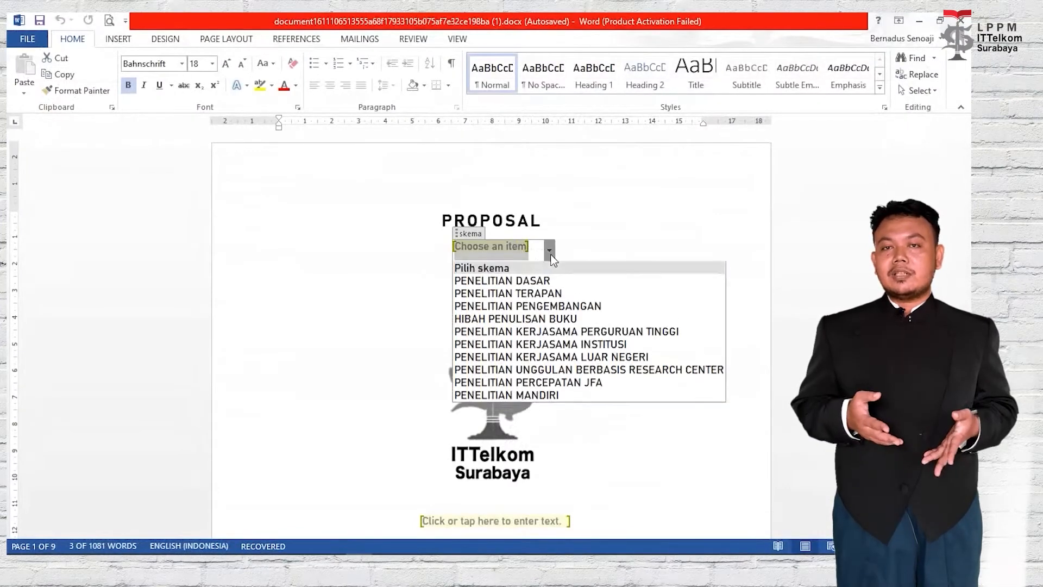
pyautogui.click(551, 282)
pyautogui.scroll(-3, 560, 300)
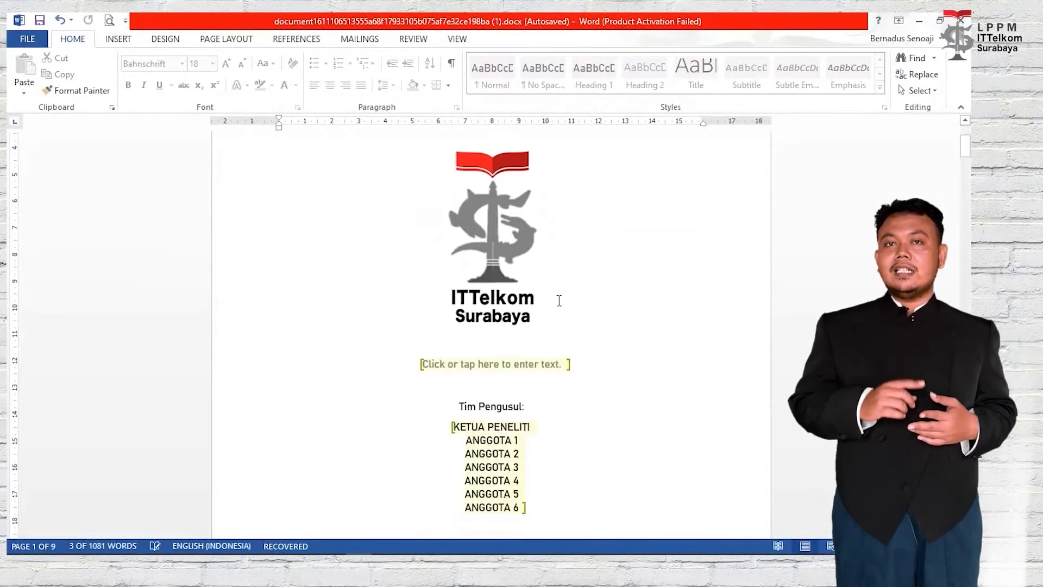
pyautogui.click(506, 354)
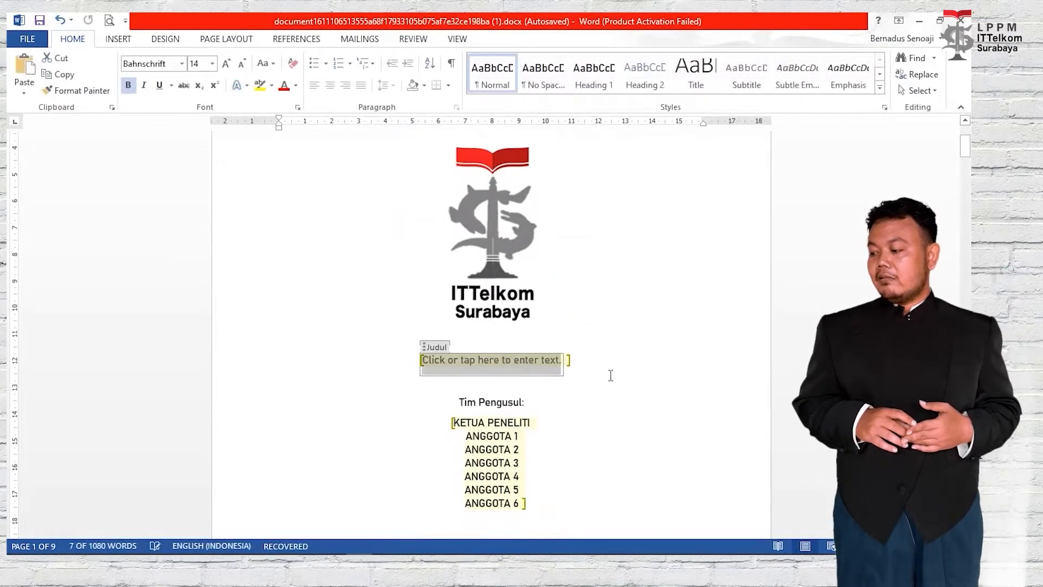
pyautogui.write('Deteksi fo')
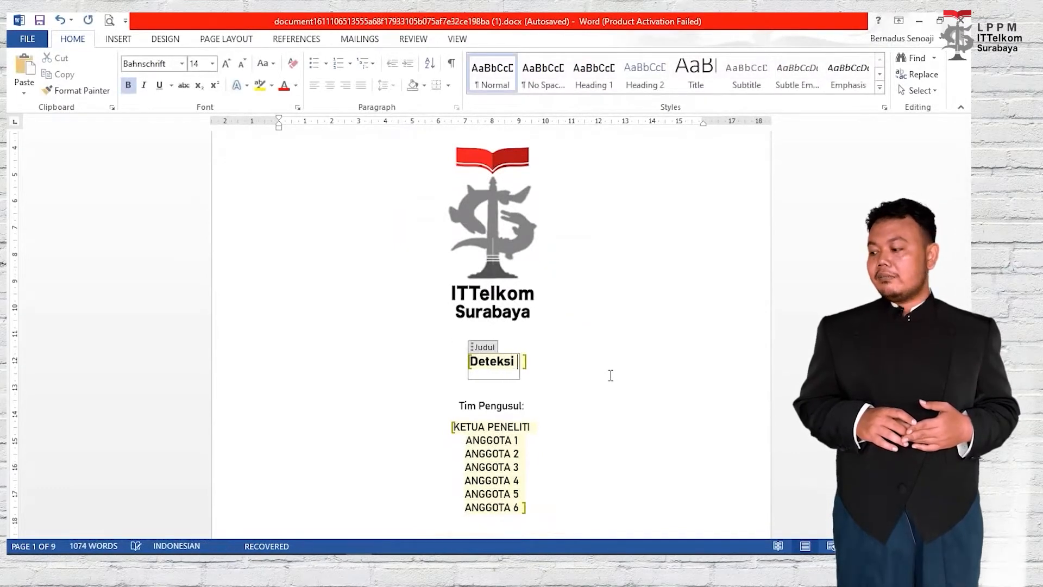
pyautogui.press('BackSpace')
pyautogui.press('BackSpace')
pyautogui.write('Foto')
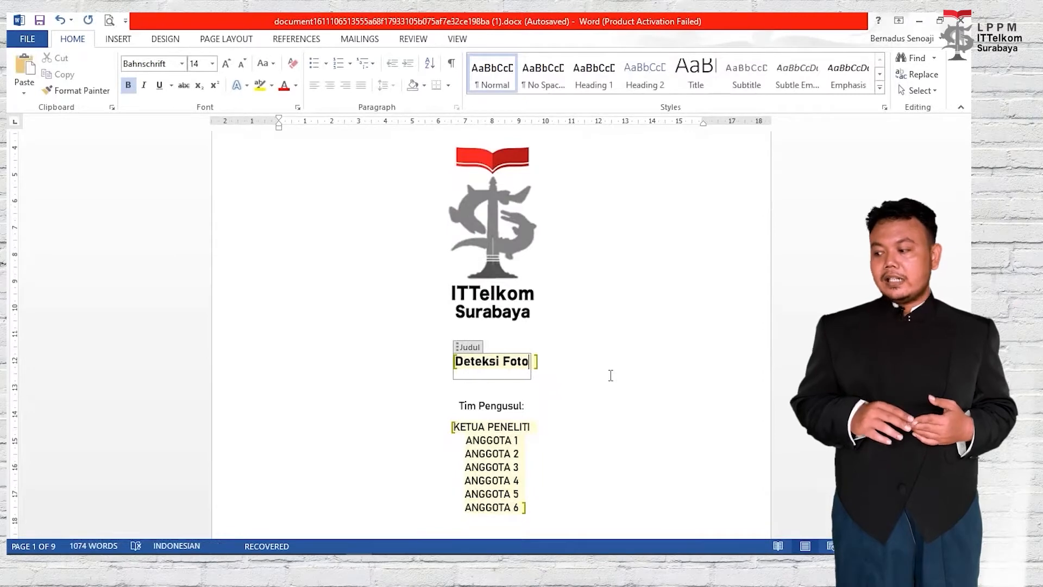
pyautogui.write(' Ganteng')
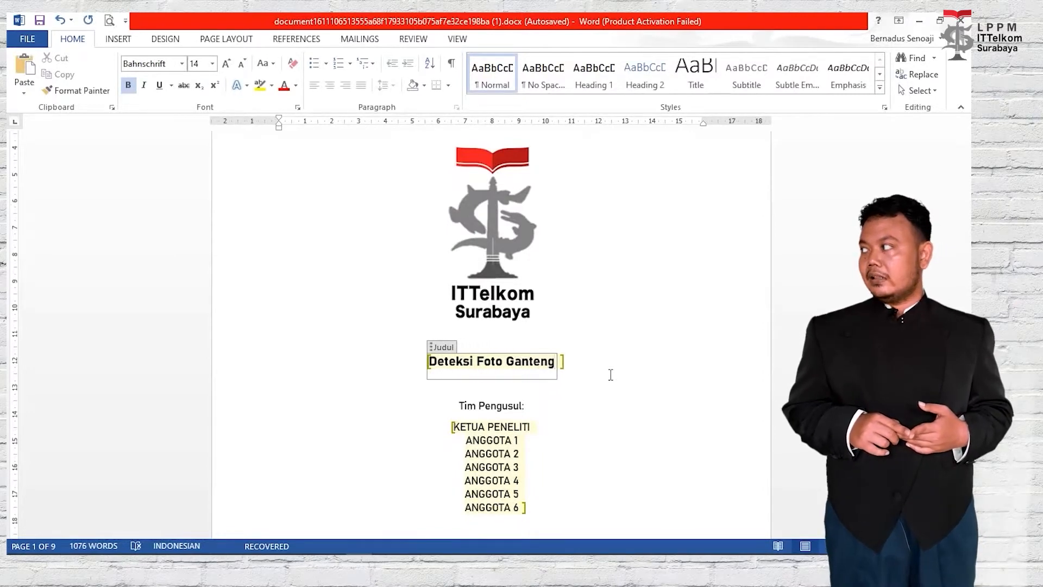
# Set Fakultas to FAKULTAS TEKNOLOGI INFORMASI DAN INDUSTRI and save the document.
pyautogui.scroll(-4, 611, 375)
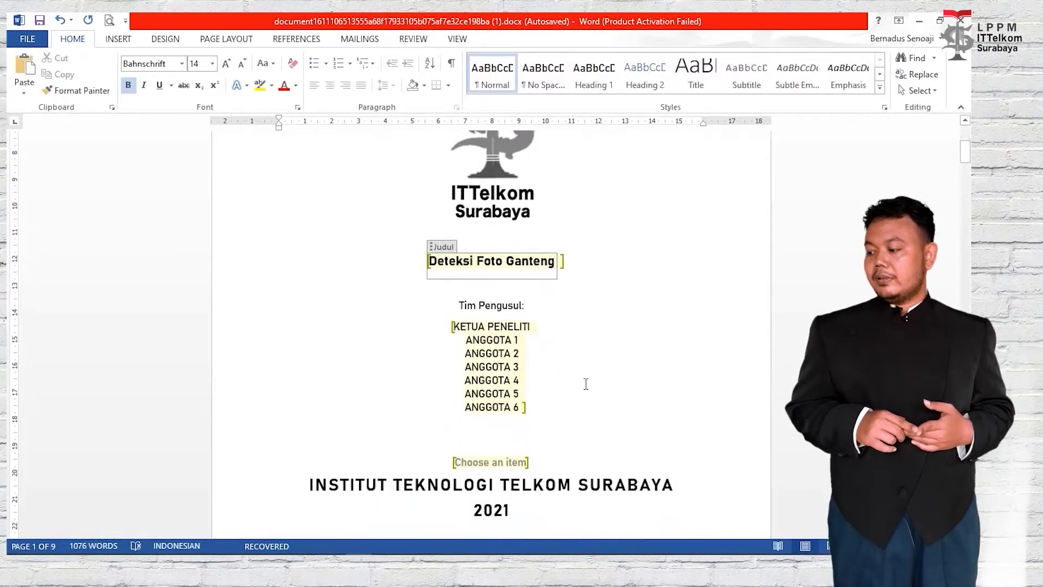
pyautogui.click(492, 461)
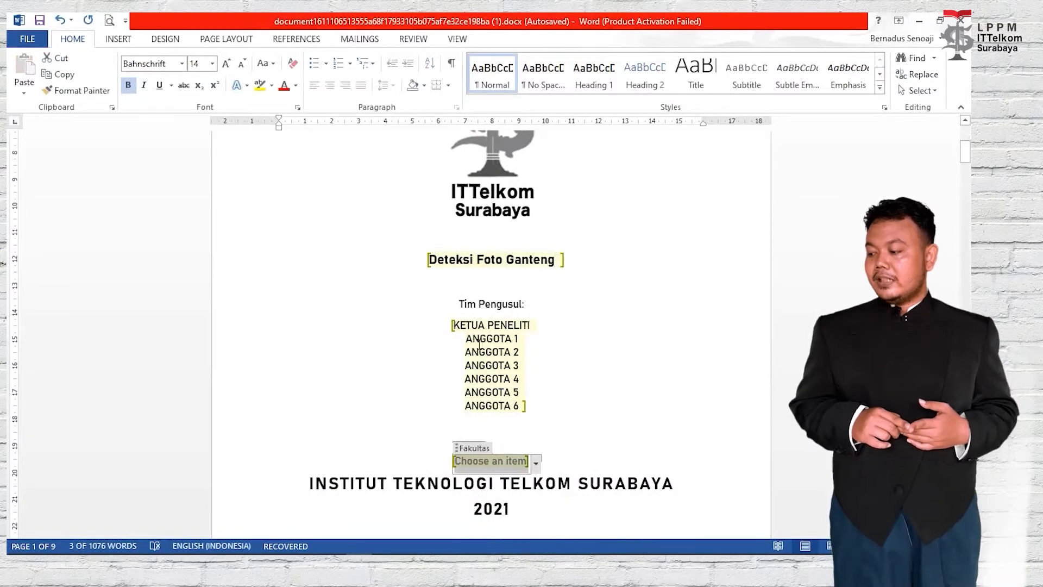
pyautogui.click(537, 463)
pyautogui.click(541, 492)
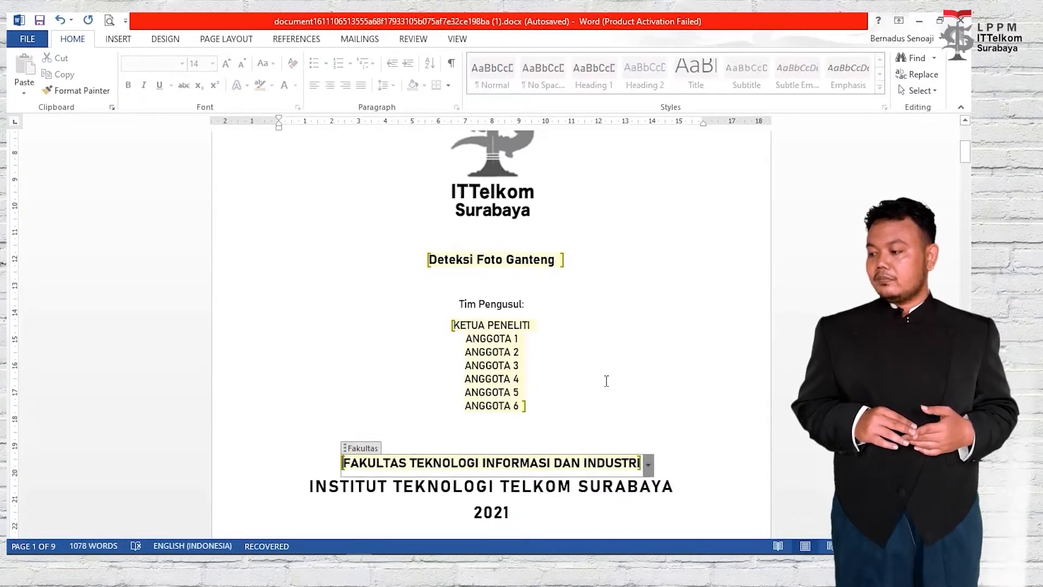
pyautogui.hotkey('ctrl', 's')
pyautogui.click(615, 416)
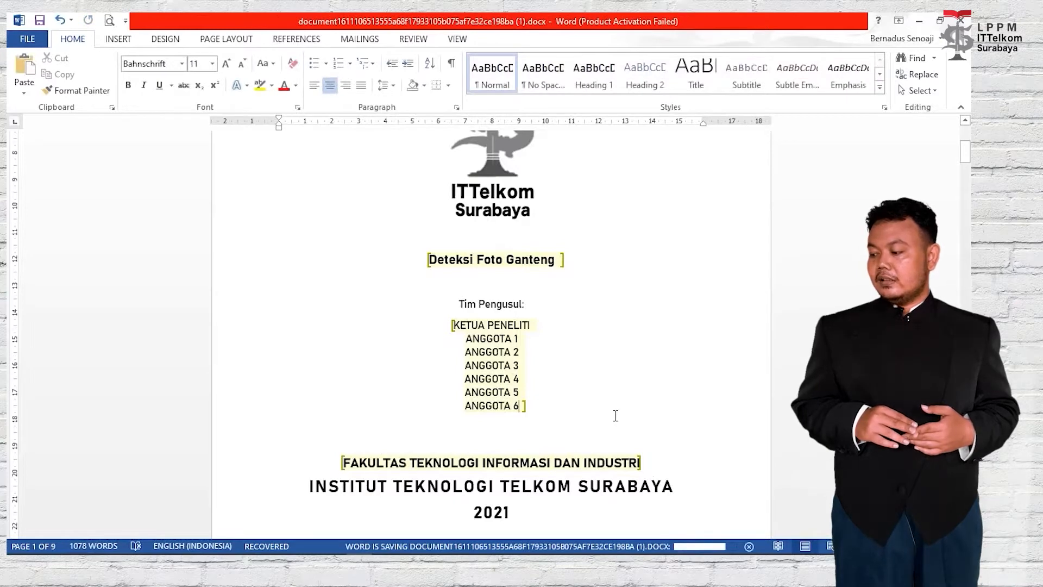
pyautogui.hotkey('alt', 'Tab')
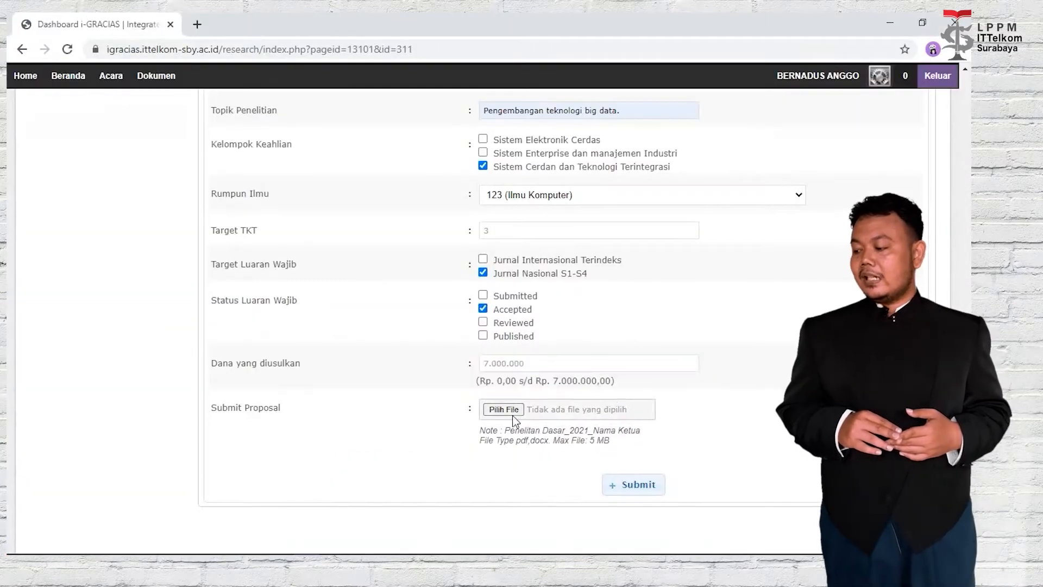
# Attach the filled proposal .docx from Downloads, submit it, and dismiss the Upload Proposal Berhasil message.
pyautogui.click(513, 415)
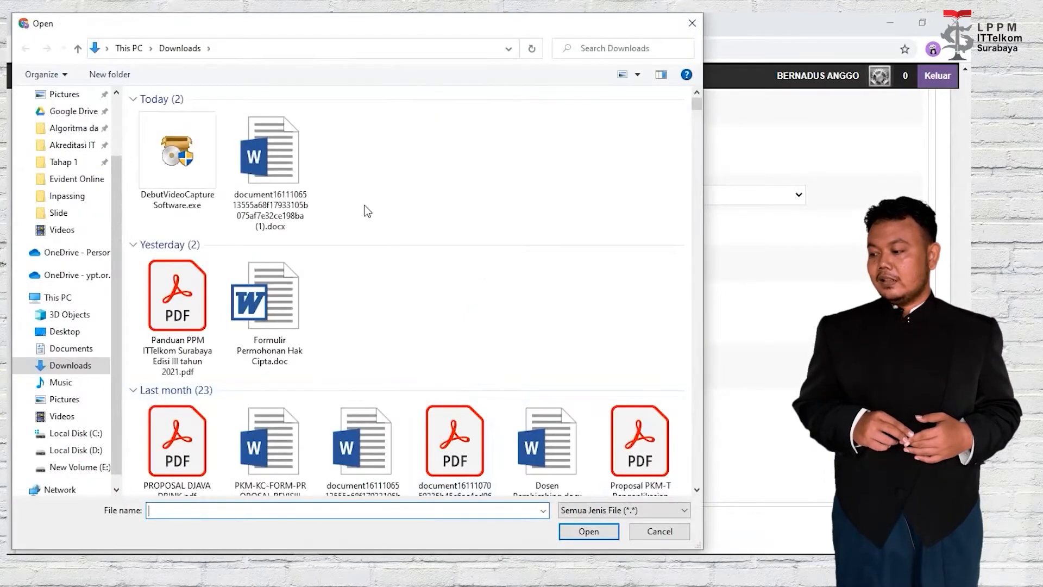
pyautogui.click(281, 210)
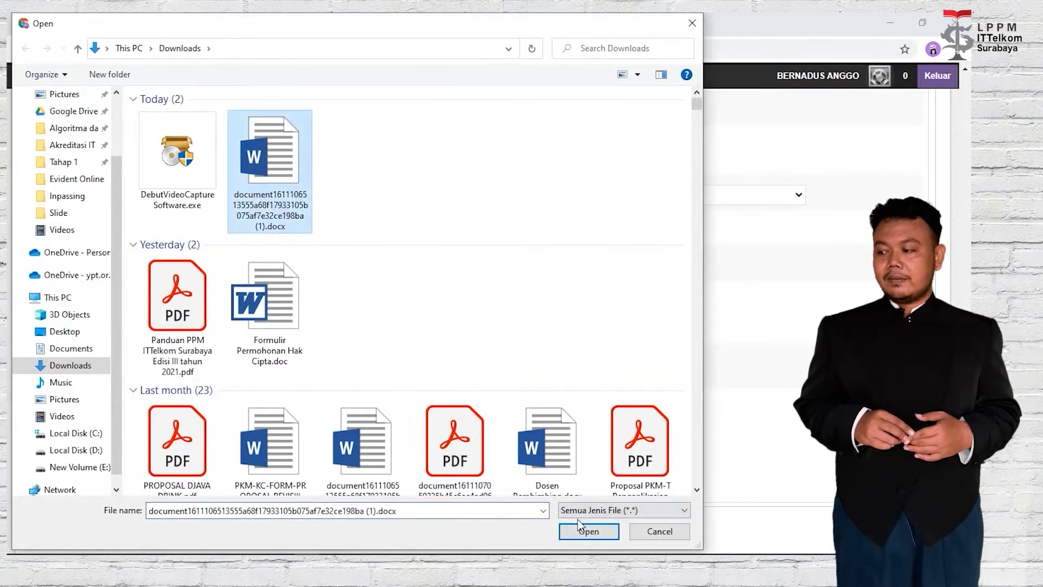
pyautogui.click(585, 530)
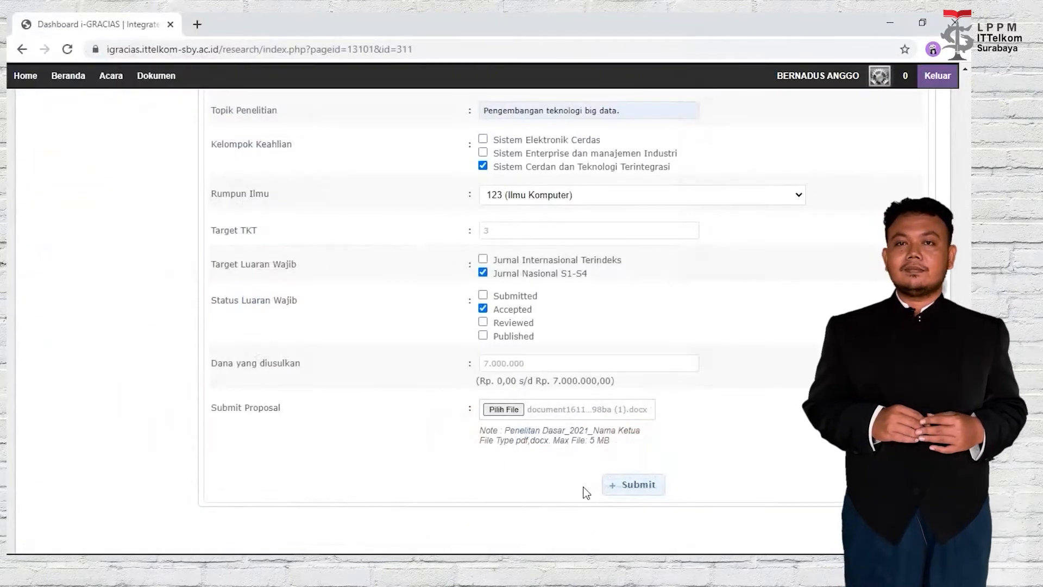
pyautogui.click(641, 484)
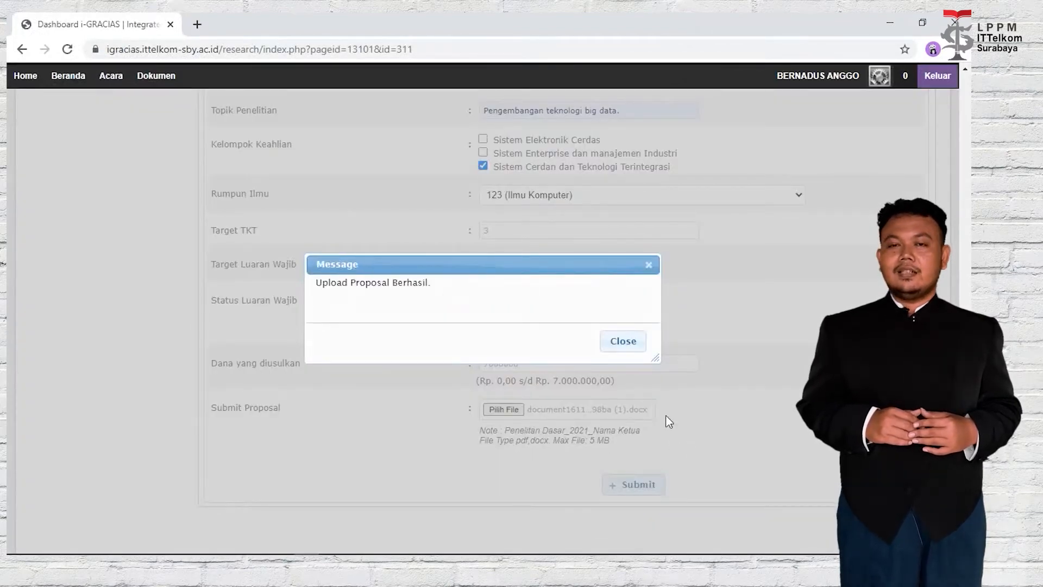
pyautogui.click(623, 341)
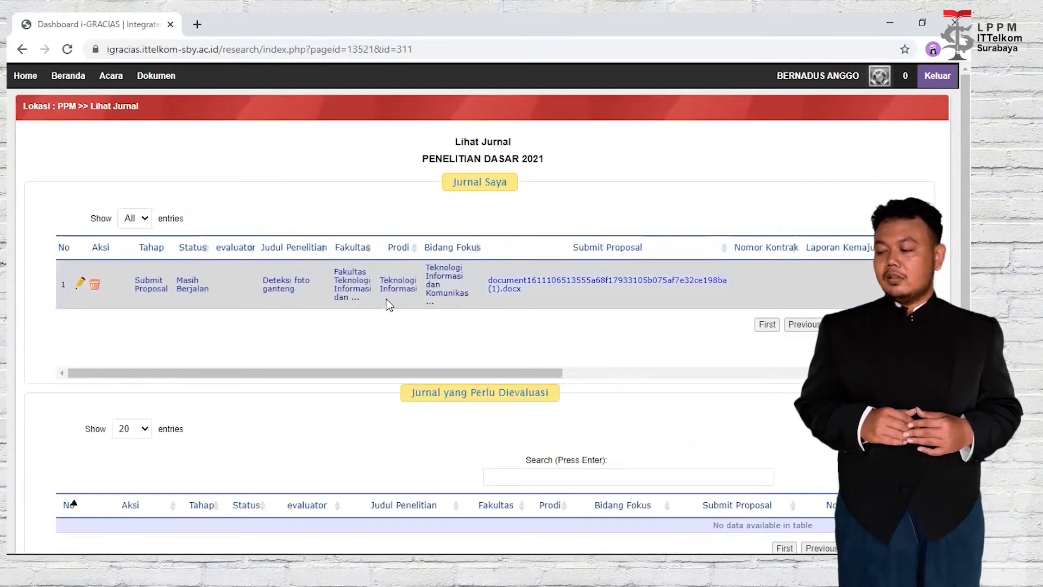
# From Home, reopen PENELITIAN DASAR 2021 via PPM > Acara > Penelitian, Publikasi, dan Abdimas, page 2.
pyautogui.click(30, 82)
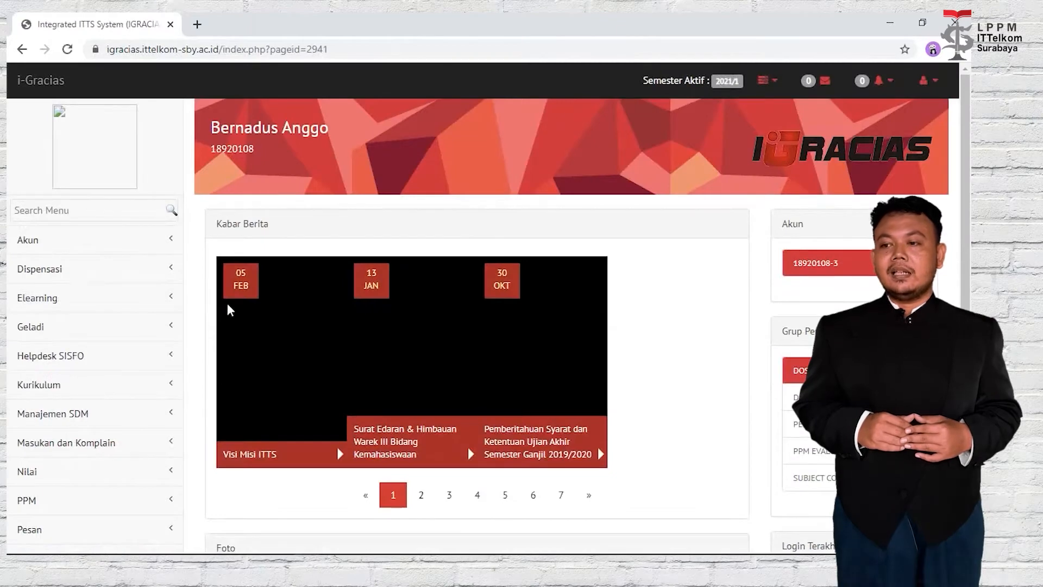
pyautogui.scroll(-1, 168, 272)
pyautogui.scroll(-3, 170, 333)
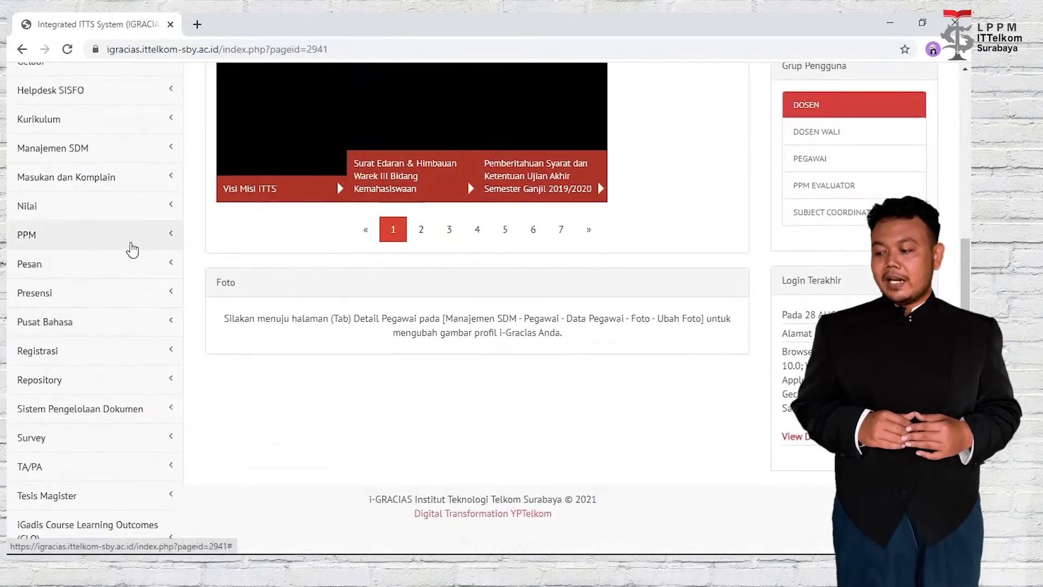
pyautogui.click(131, 249)
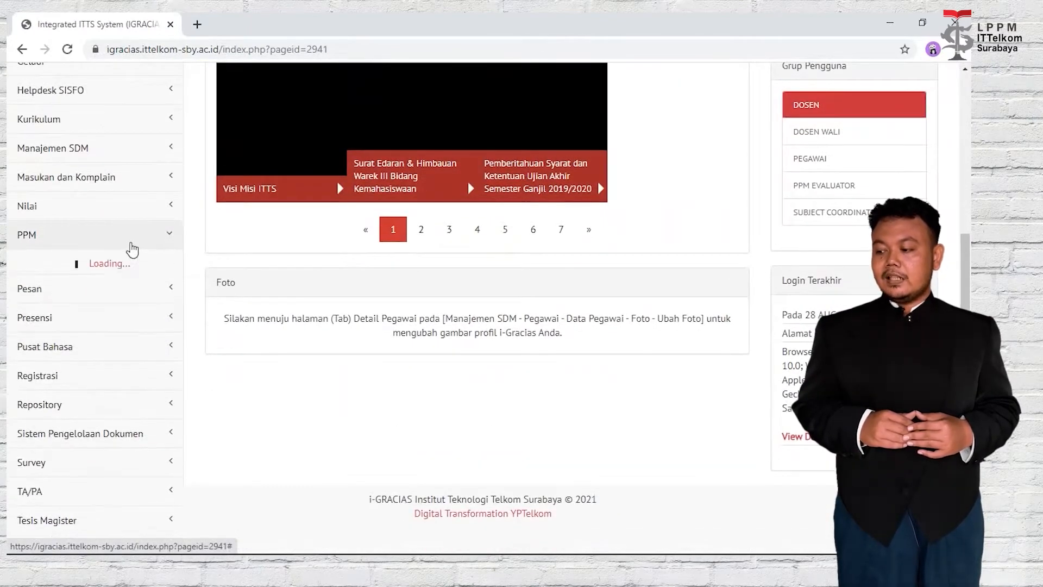
pyautogui.click(139, 294)
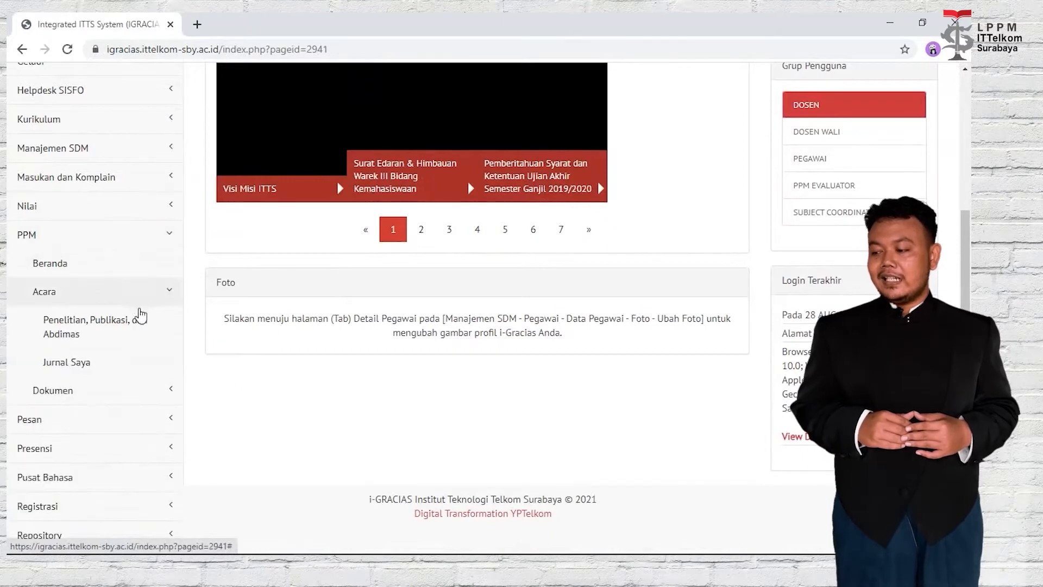
pyautogui.click(140, 327)
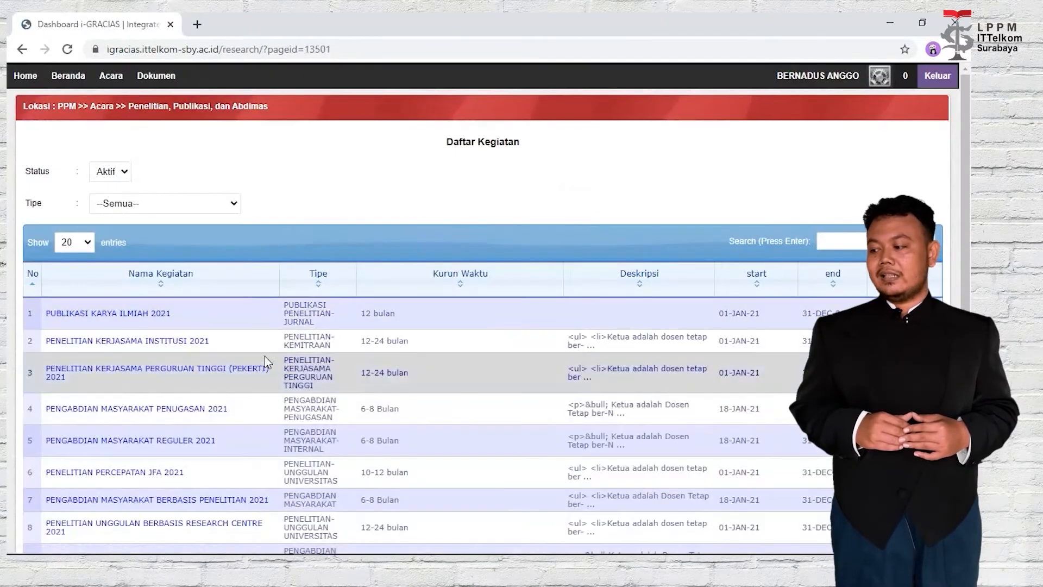
pyautogui.scroll(-3, 434, 396)
pyautogui.scroll(-1, 434, 397)
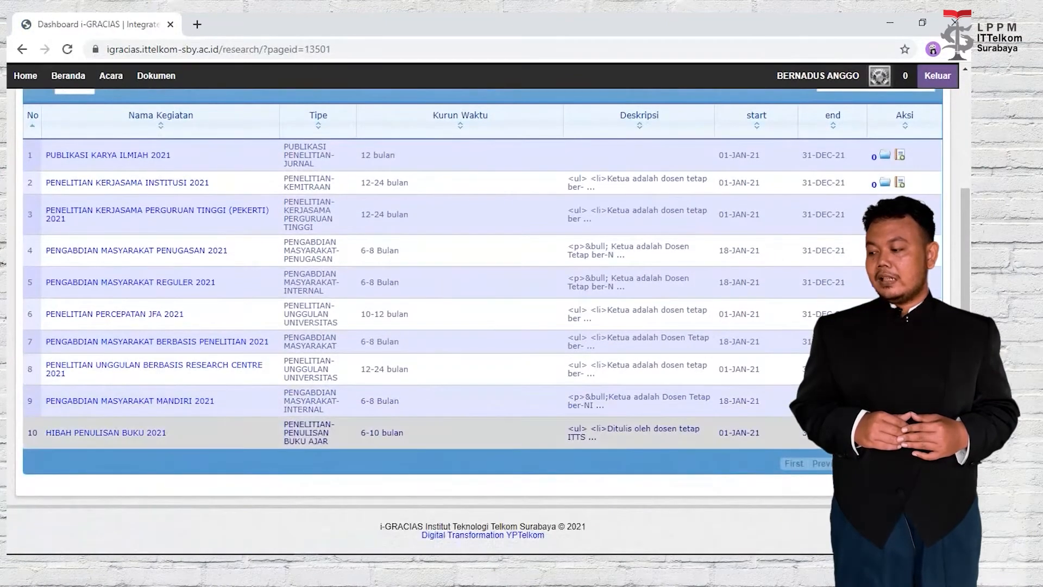
pyautogui.click(897, 464)
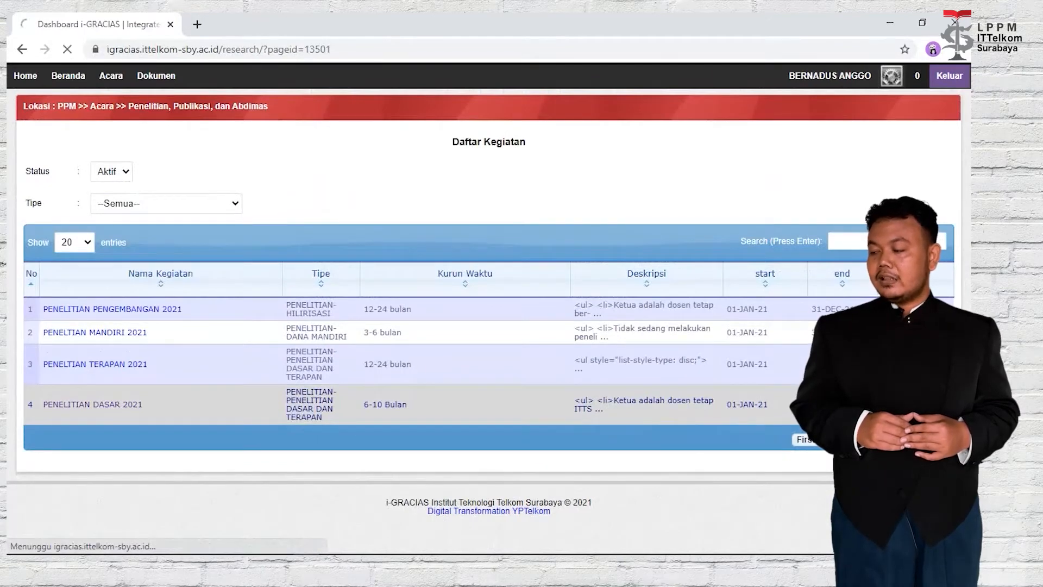
pyautogui.click(92, 405)
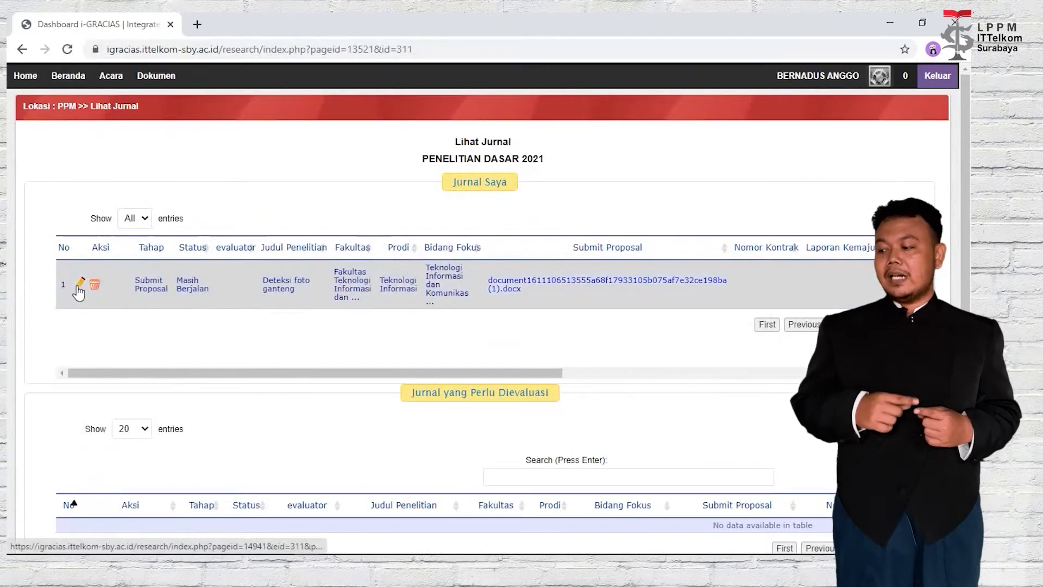
# Open the Perbaharui Jurnal page for 'Deteksi foto ganteng' and review its seven stages.
pyautogui.click(76, 288)
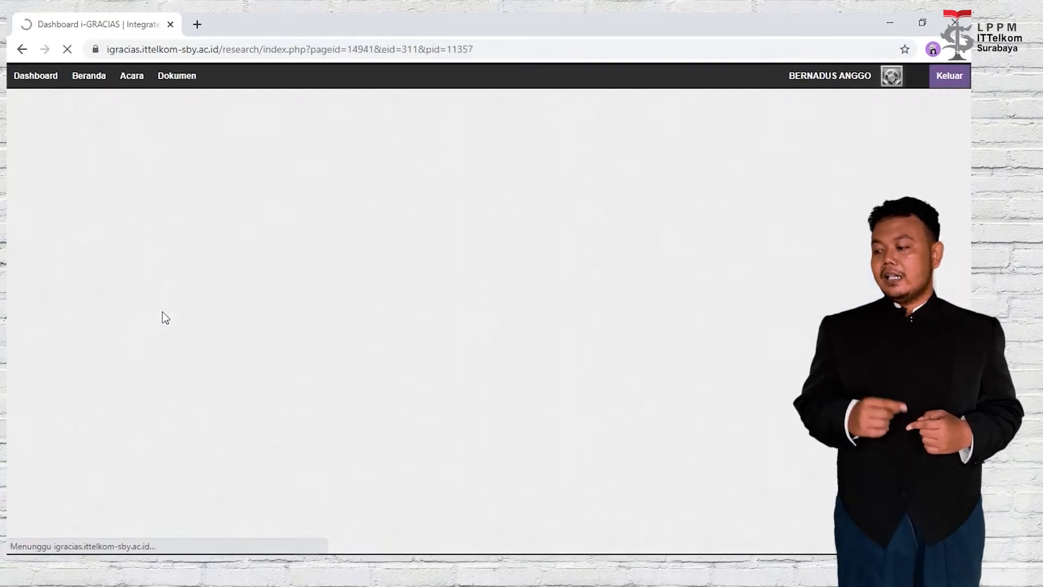
pyautogui.scroll(-4, 348, 326)
pyautogui.scroll(-1, 360, 323)
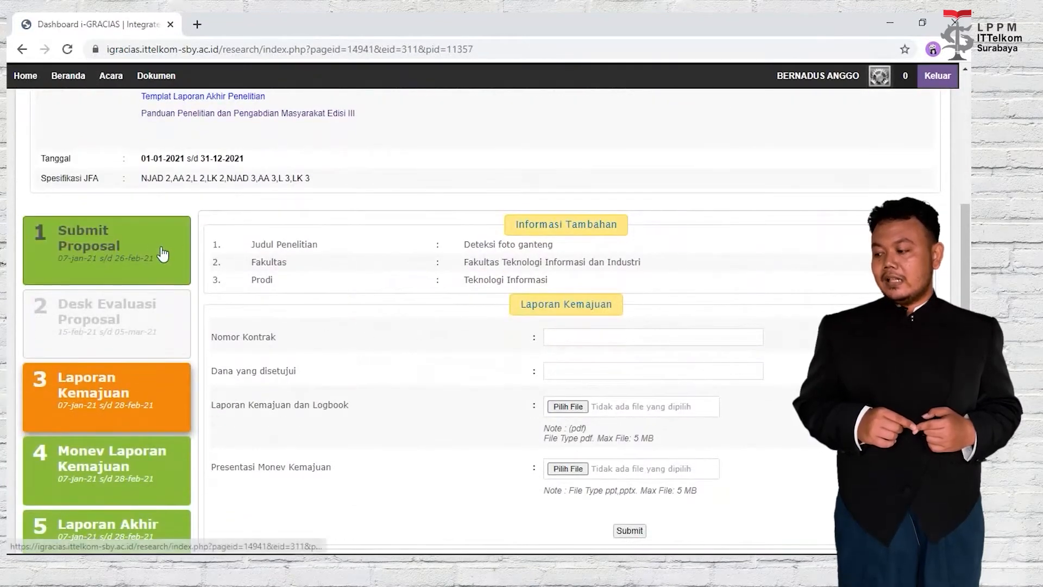
pyautogui.scroll(-1, 139, 288)
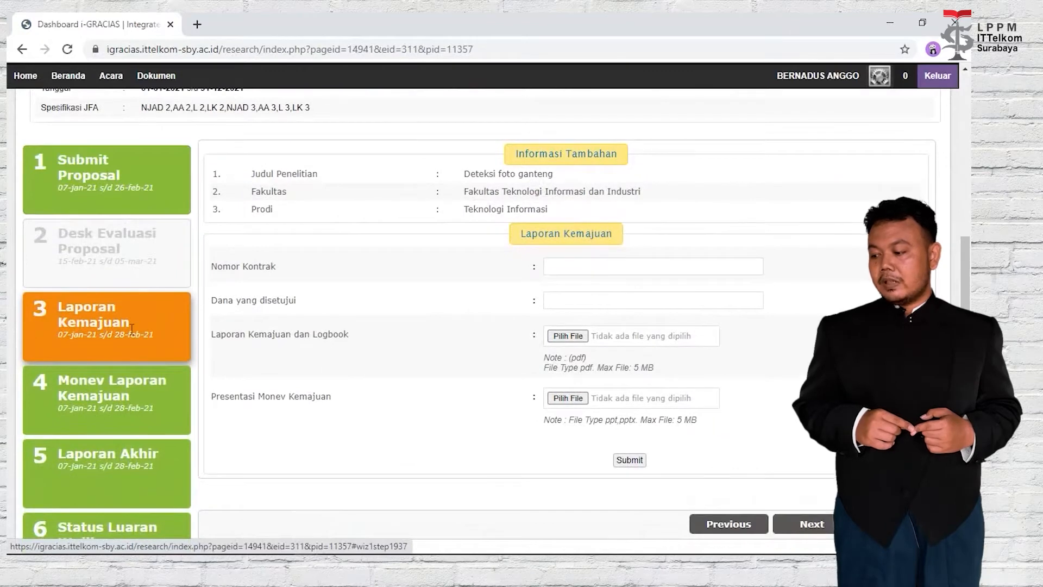
pyautogui.scroll(-1, 374, 302)
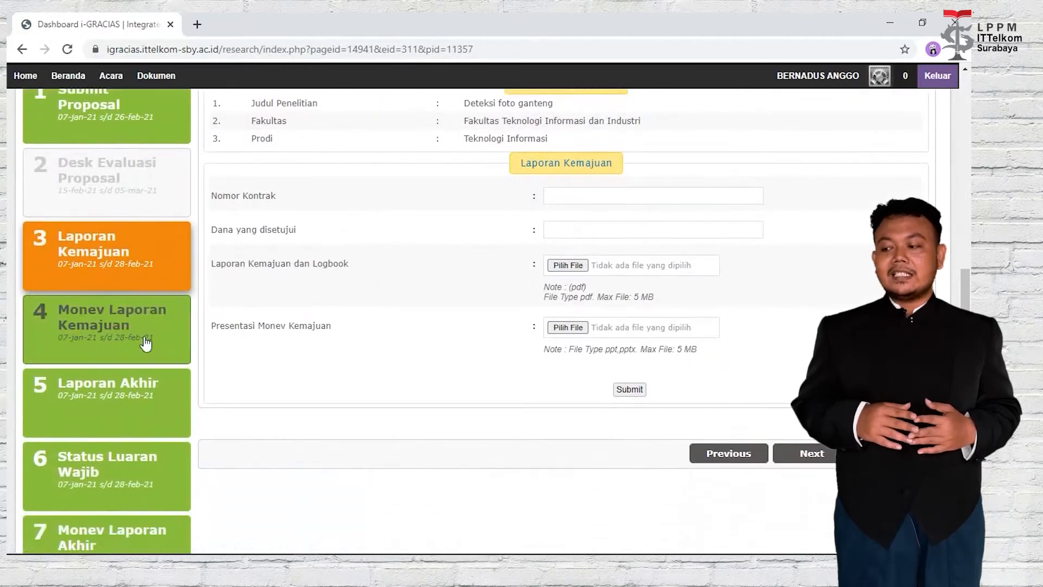
pyautogui.scroll(-2, 144, 482)
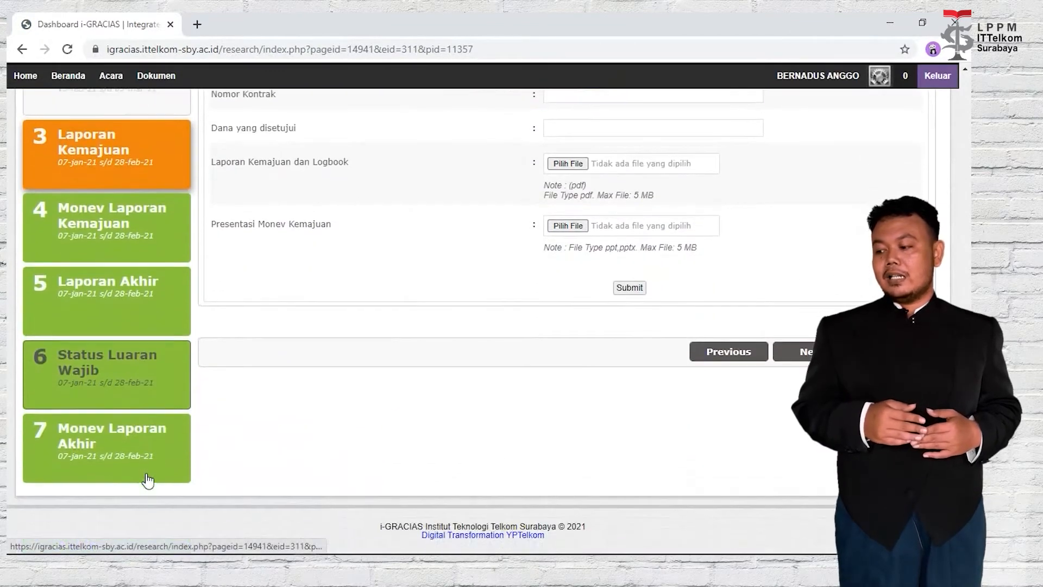
pyautogui.scroll(10, 475, 417)
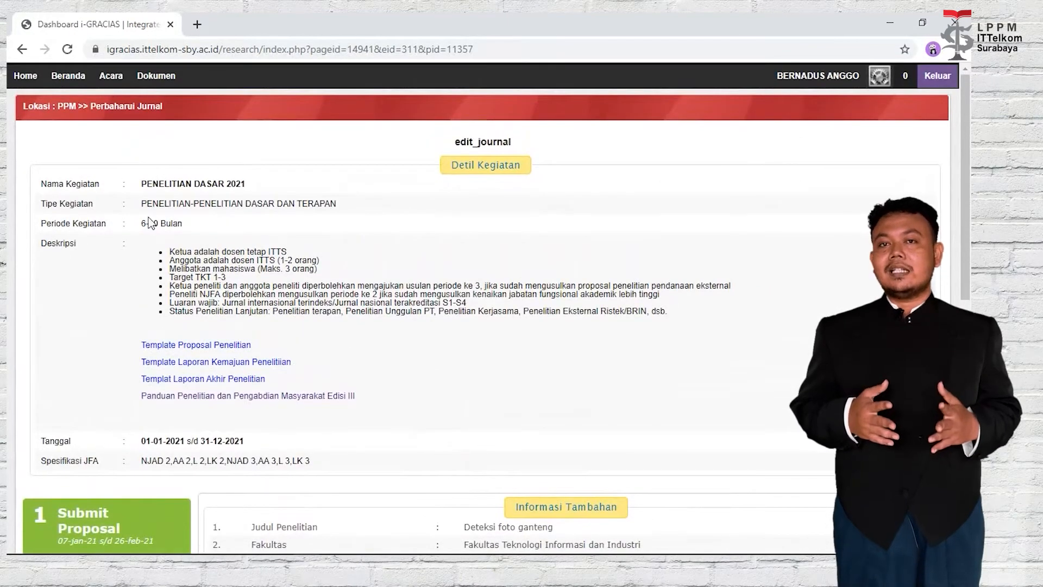
pyautogui.scroll(-4, 161, 221)
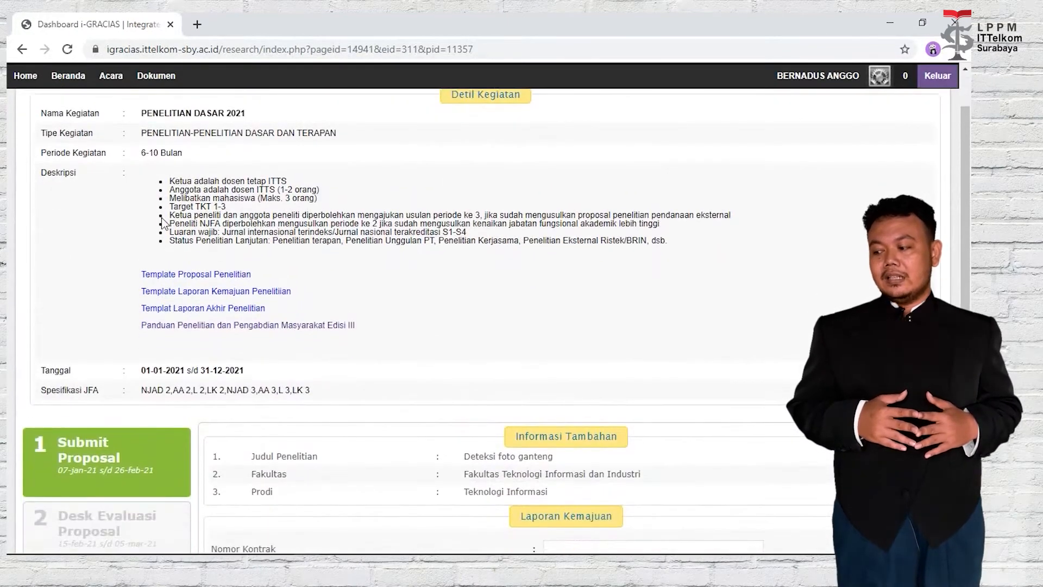
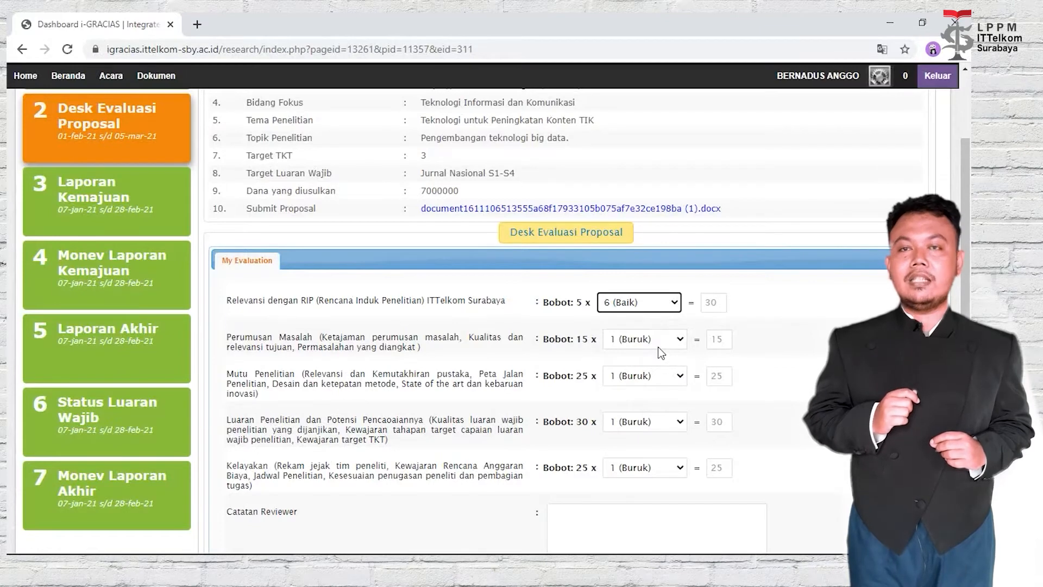
# Score Perumusan Masalah 7, Mutu Penelitian 5, Luaran Penelitian 6 and Kelayakan 6.
pyautogui.click(657, 342)
pyautogui.click(647, 416)
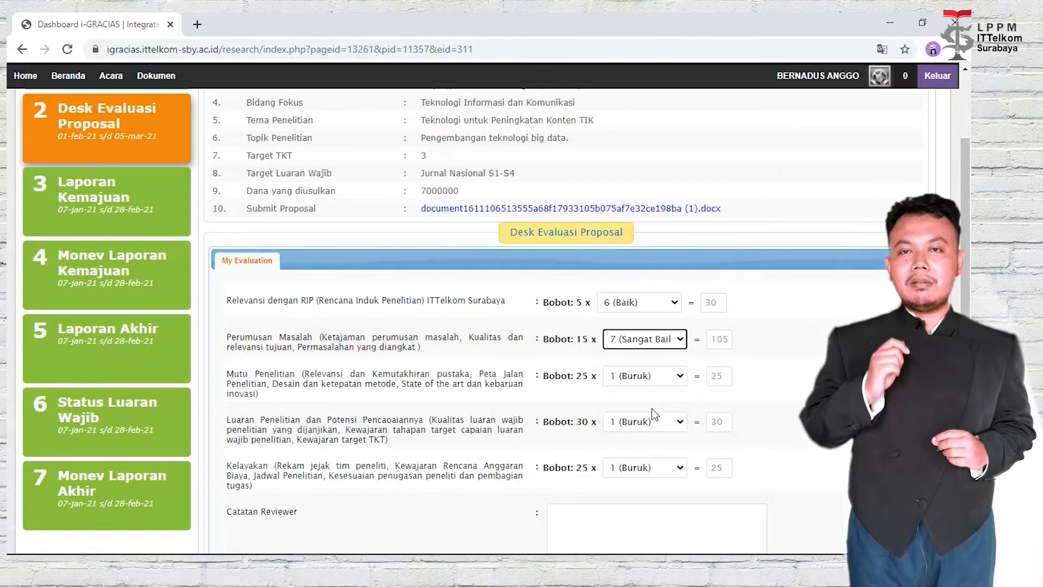
pyautogui.click(651, 370)
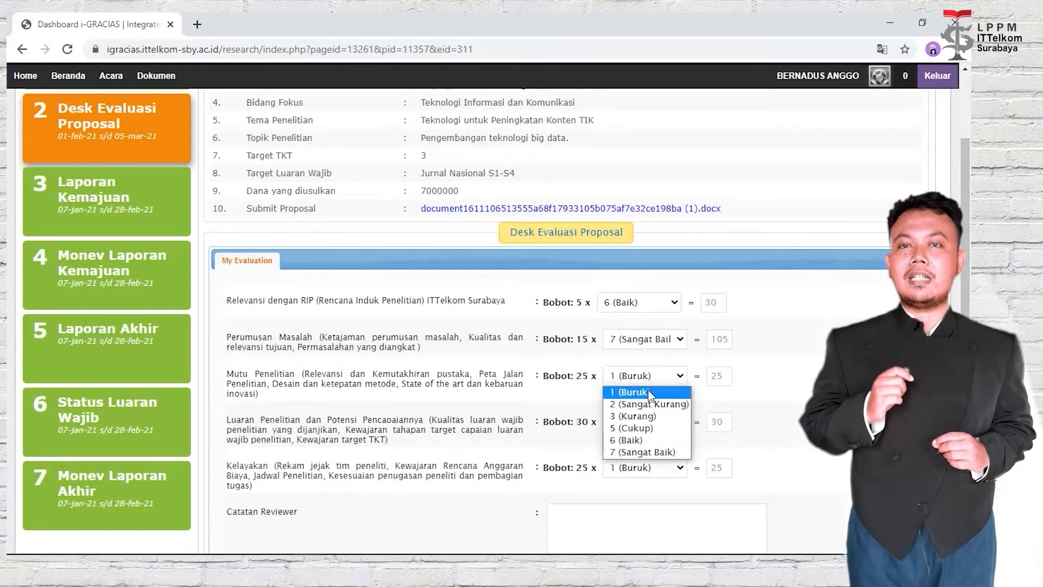
pyautogui.click(655, 429)
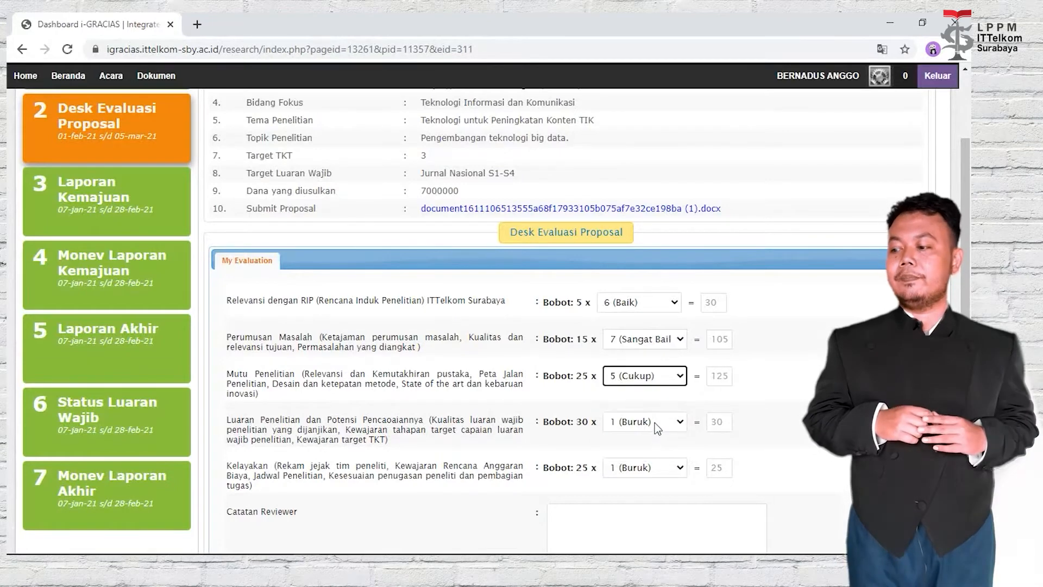
pyautogui.click(654, 423)
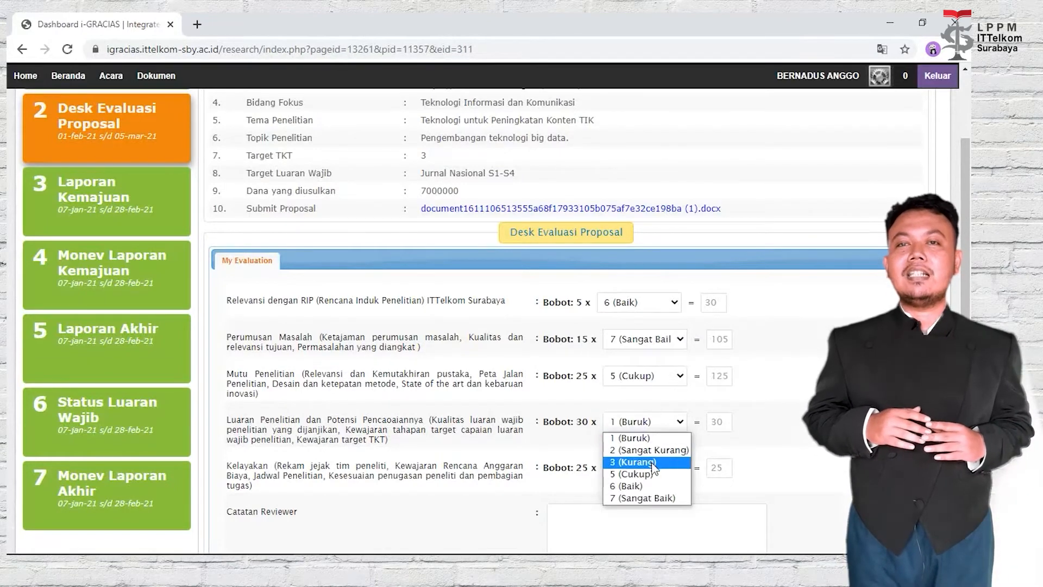
pyautogui.click(651, 487)
pyautogui.scroll(-1, 652, 490)
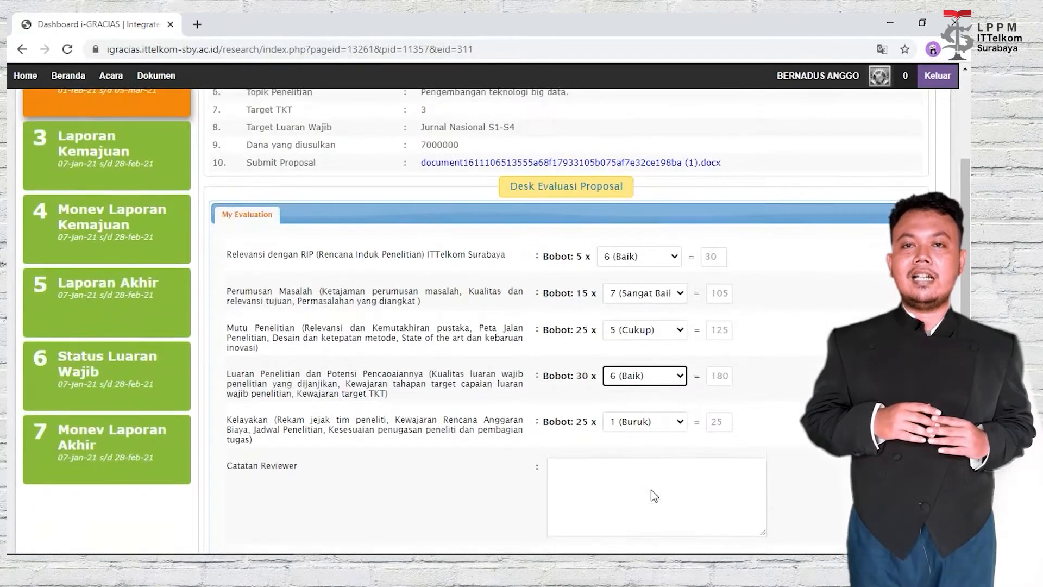
pyautogui.click(638, 397)
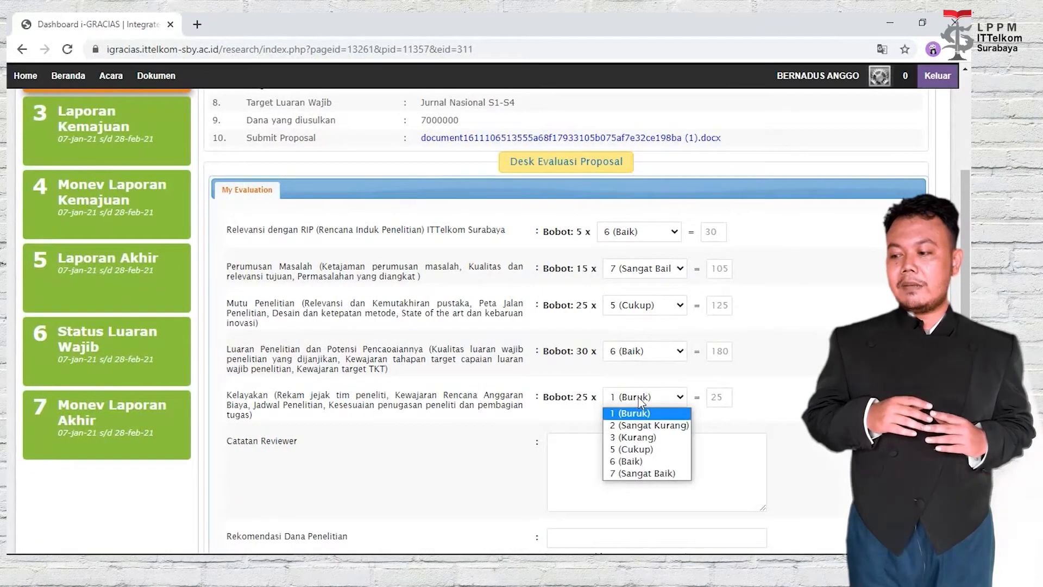
pyautogui.click(659, 461)
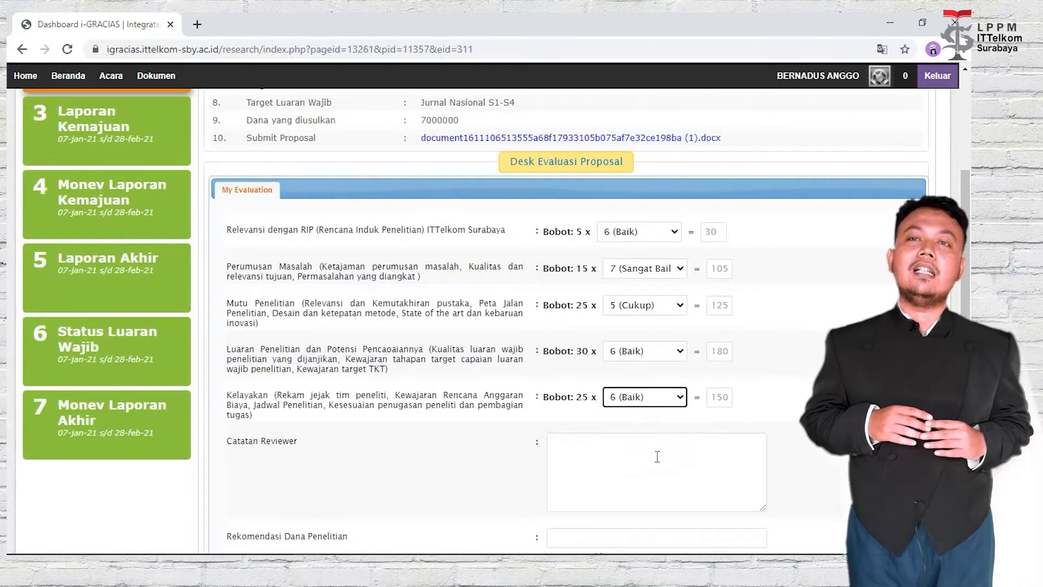
# Add the reviewer note and a 7000000 funding recommendation, submit the evaluation, and close the confirmation.
pyautogui.click(649, 448)
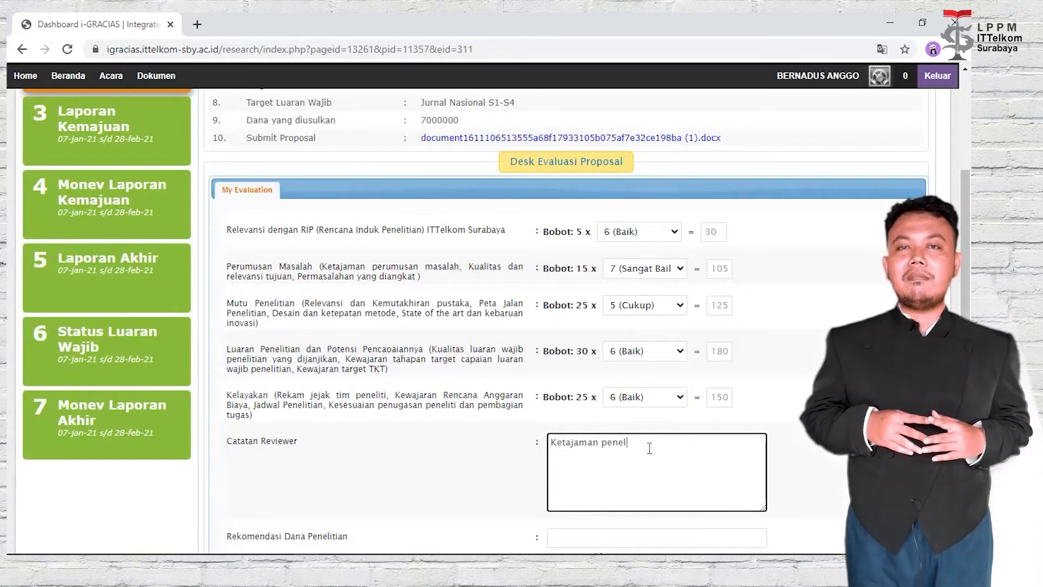
pyautogui.write('perlu ditingkatkan')
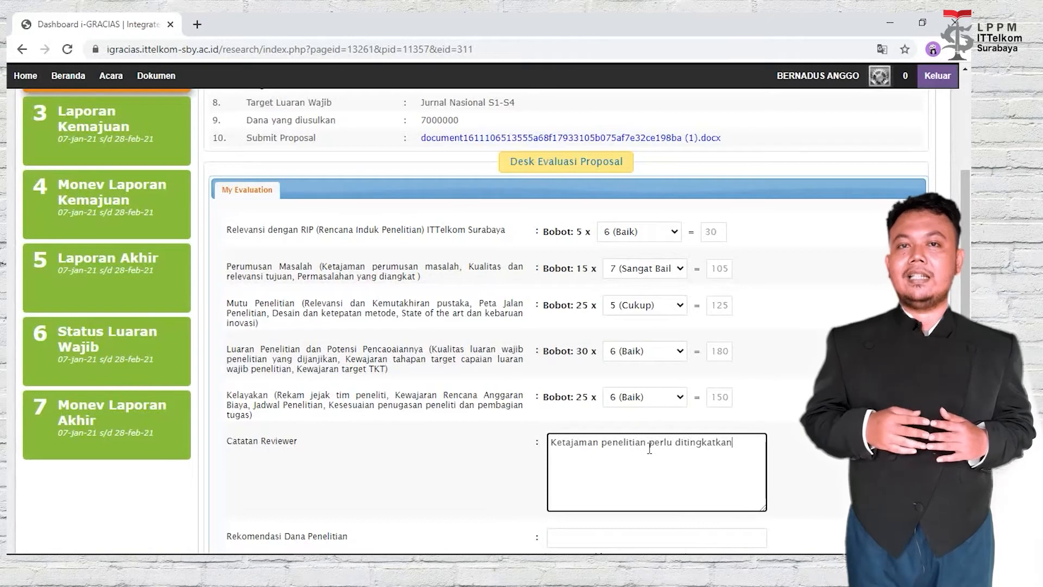
pyautogui.scroll(-3, 650, 449)
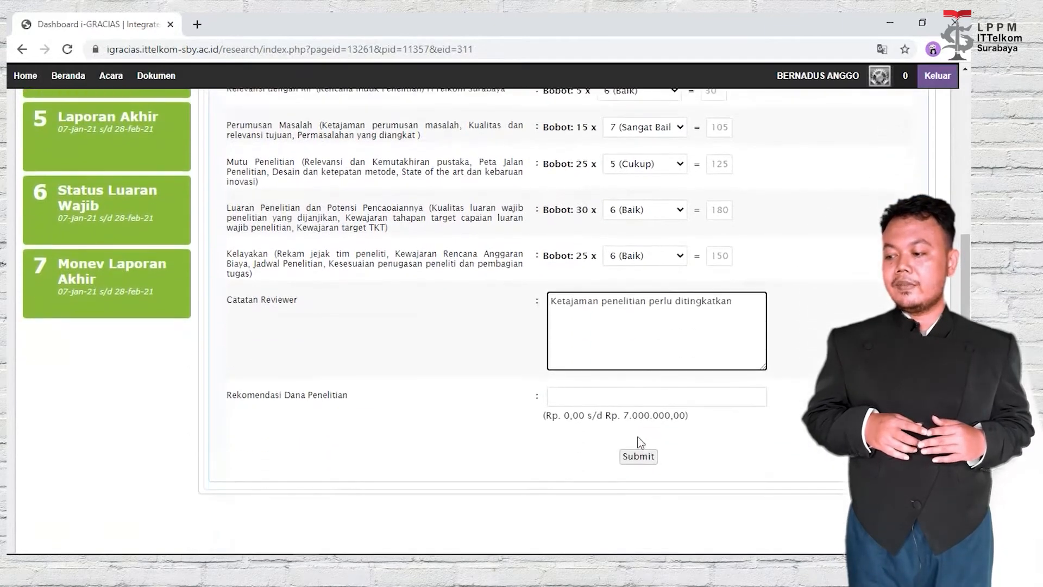
pyautogui.click(592, 395)
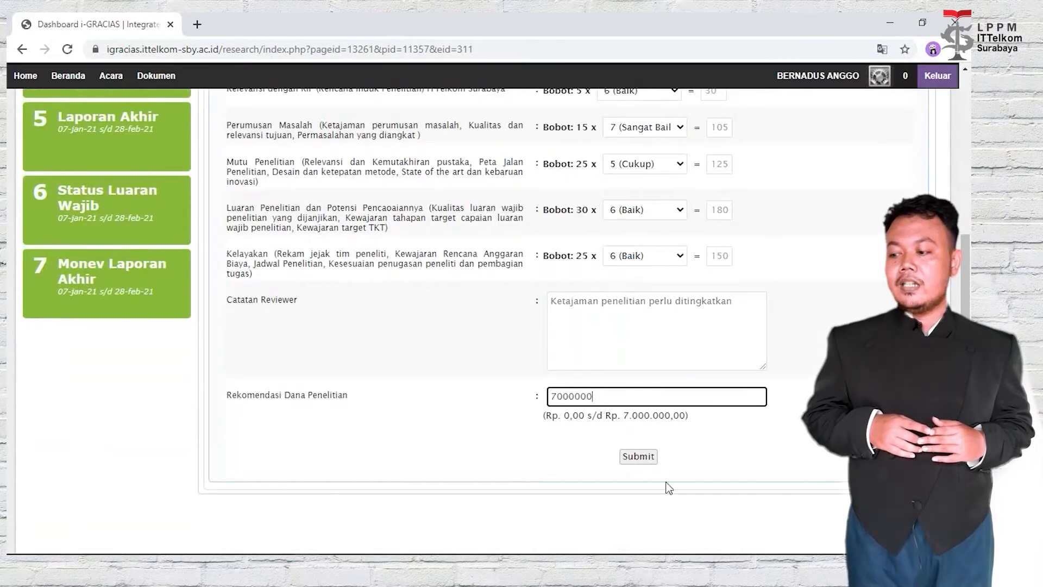
pyautogui.click(649, 462)
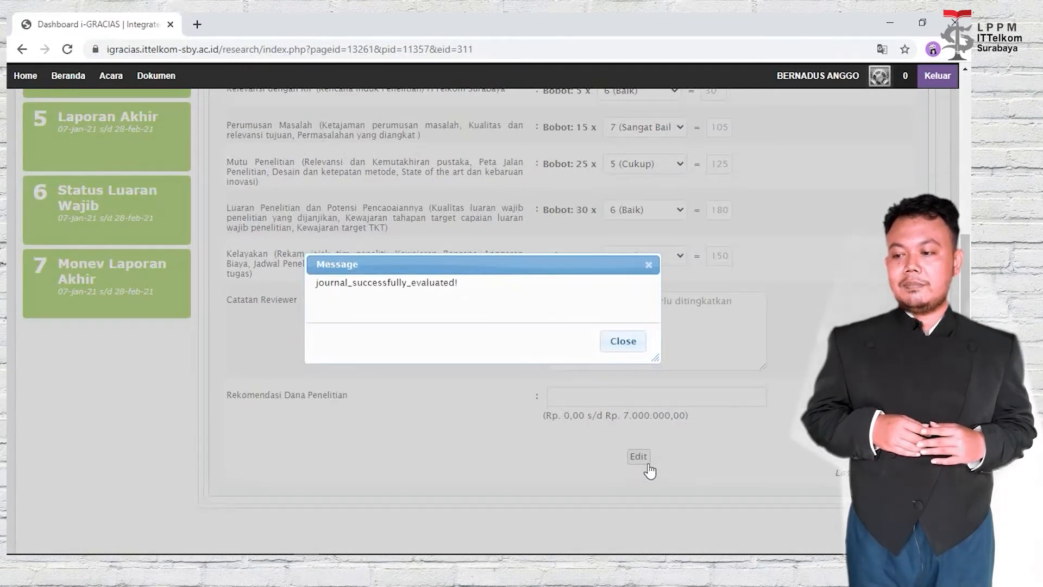
pyautogui.click(608, 341)
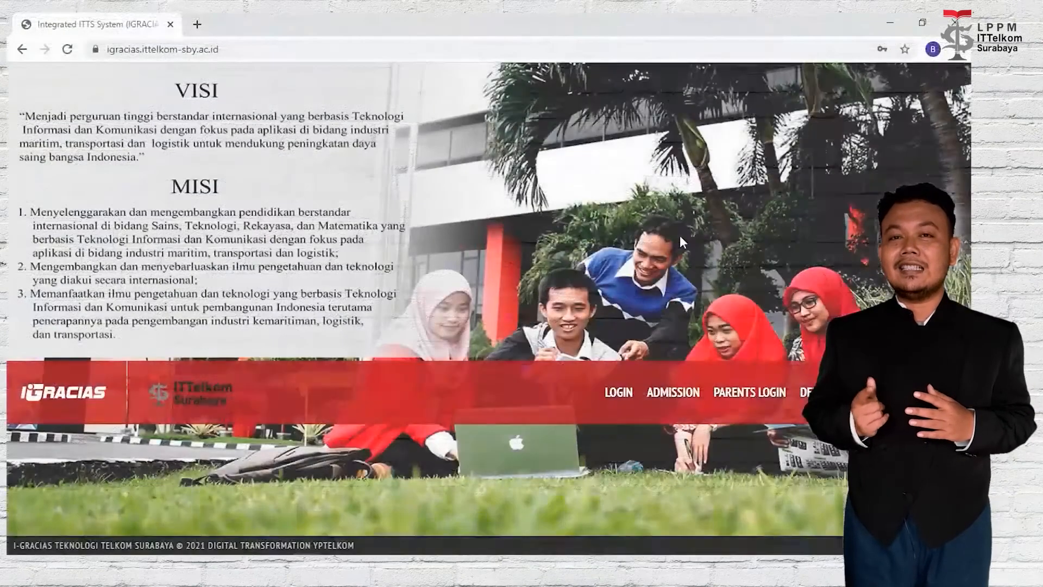
# Log in via SSO and open PPM > Acara > Penelitian, Publikasi, dan Abdimas.
pyautogui.click(611, 396)
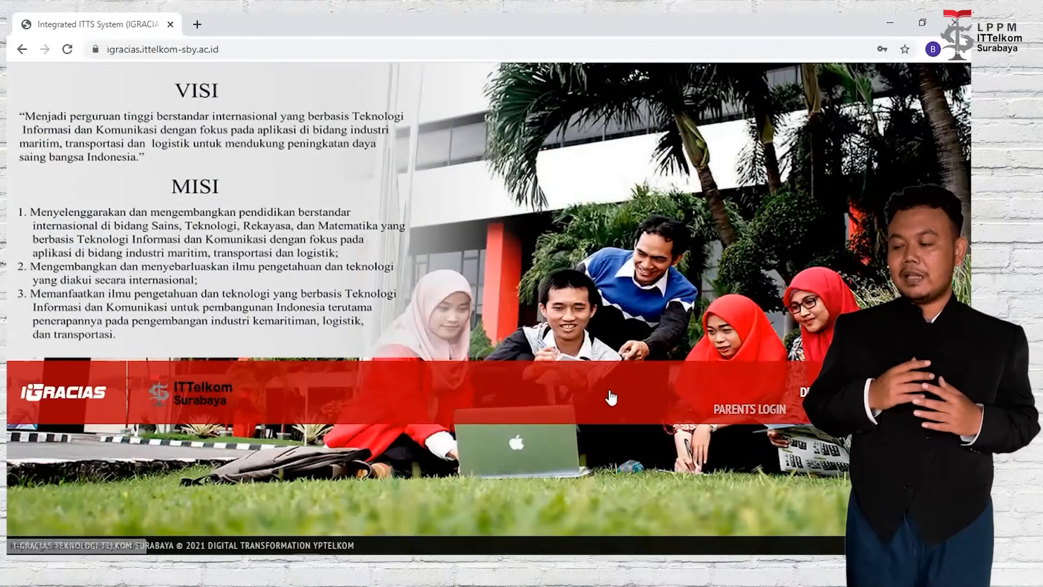
pyautogui.click(752, 383)
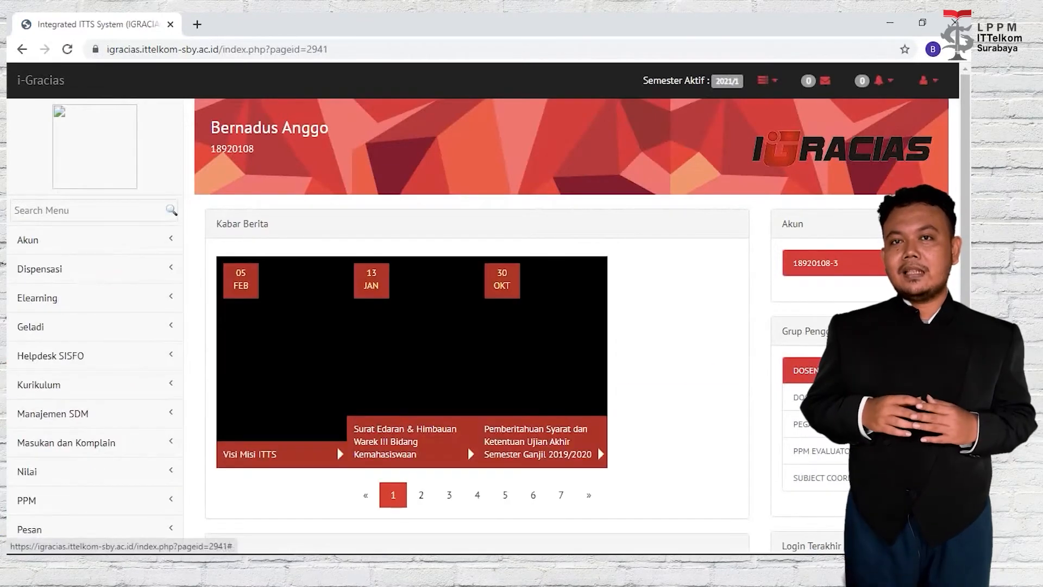
pyautogui.scroll(-1, 156, 489)
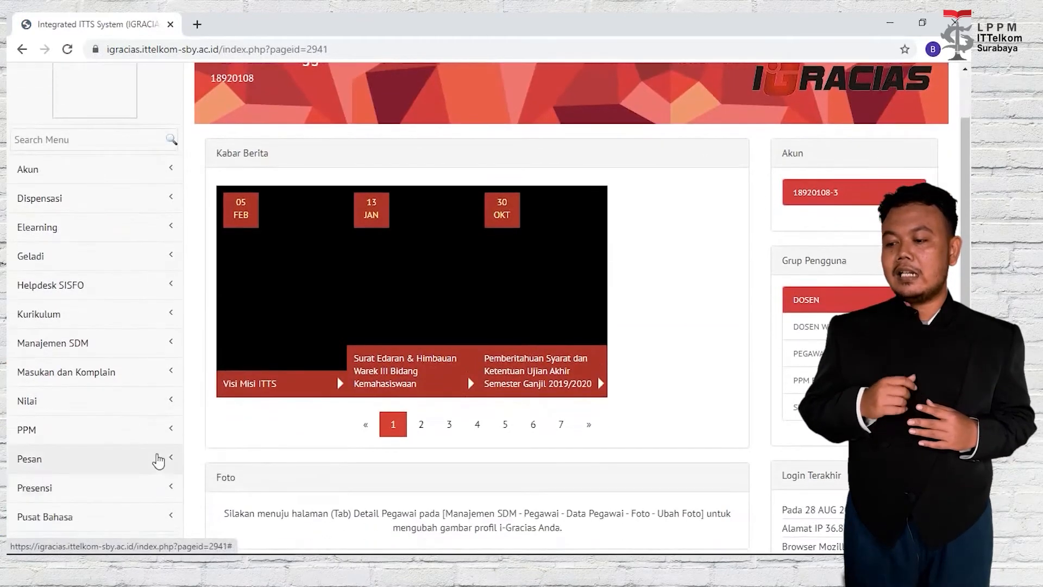
pyautogui.click(156, 432)
pyautogui.scroll(-1, 157, 433)
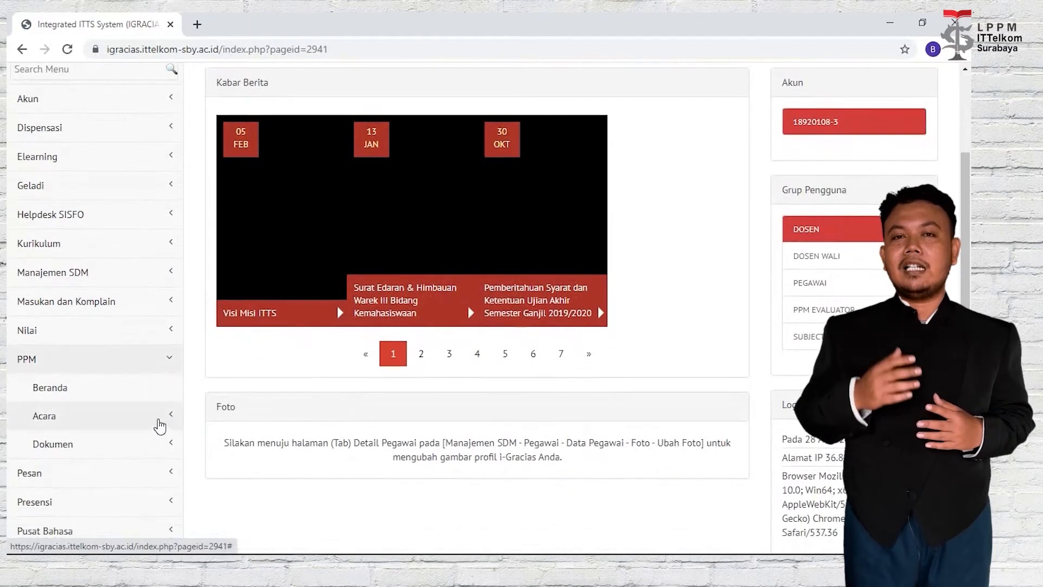
pyautogui.click(159, 426)
pyautogui.scroll(-1, 159, 426)
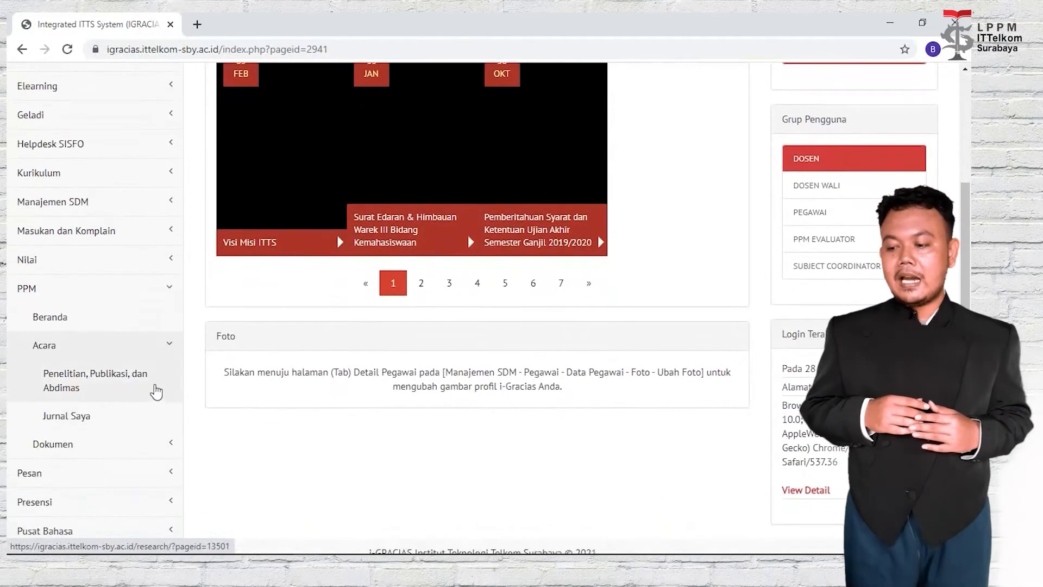
pyautogui.click(156, 391)
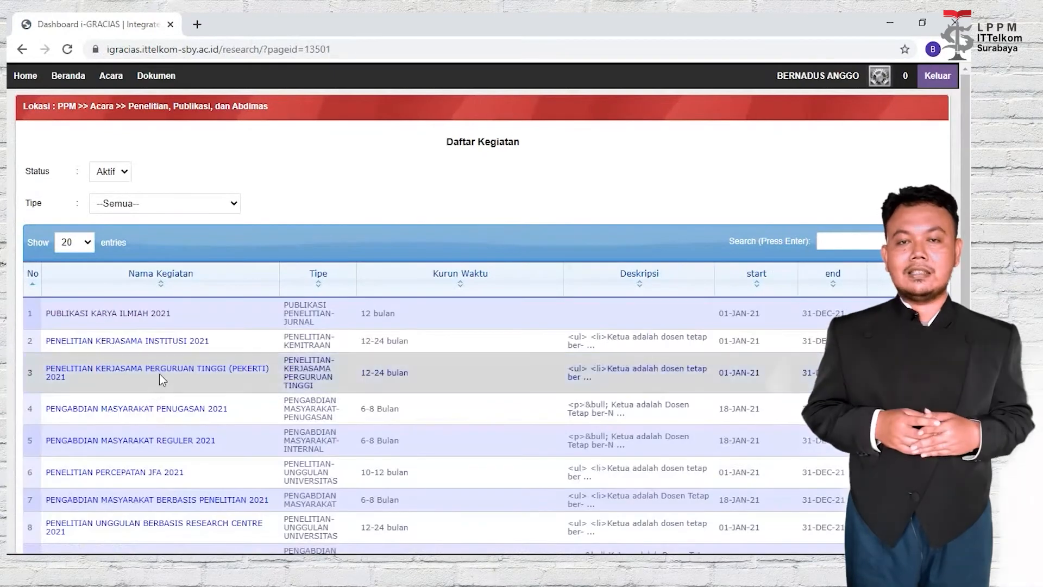
# Open PUBLIKASI KARYA ILMIAH 2021, keep scheme Penelitian Dasar and set journal type S4.
pyautogui.click(156, 315)
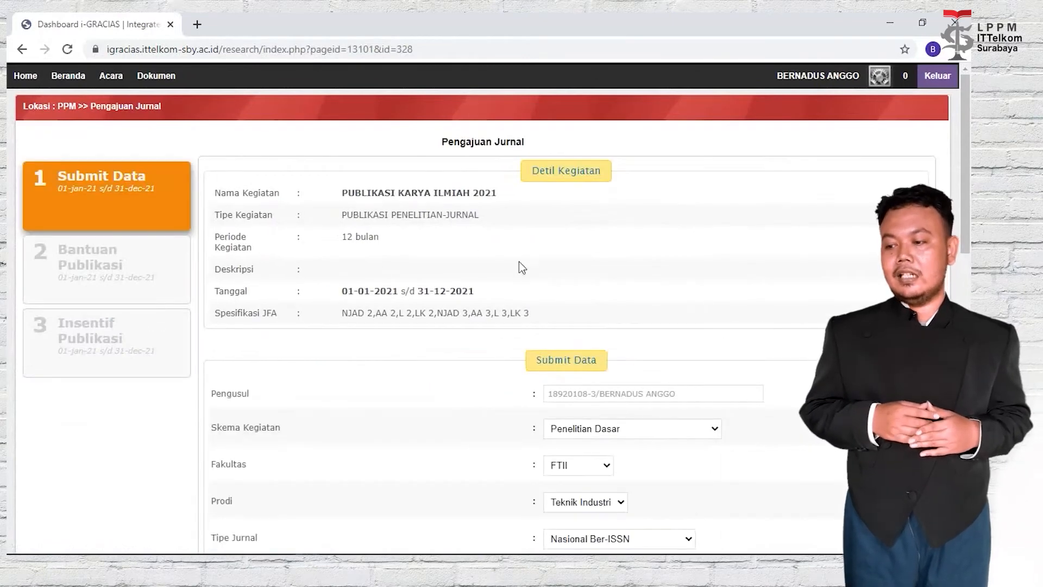
pyautogui.scroll(-3, 481, 192)
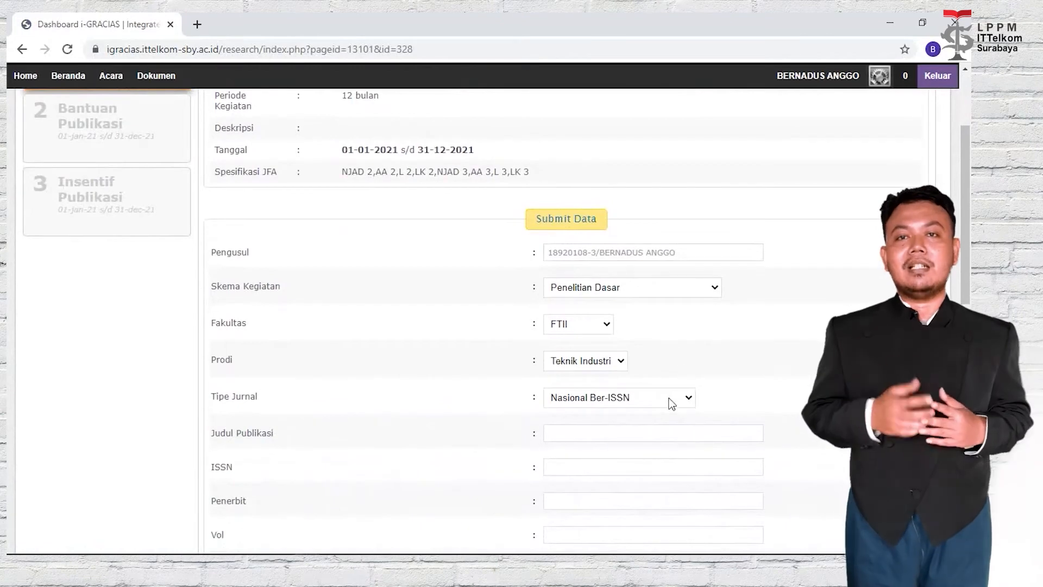
pyautogui.click(714, 287)
pyautogui.click(715, 289)
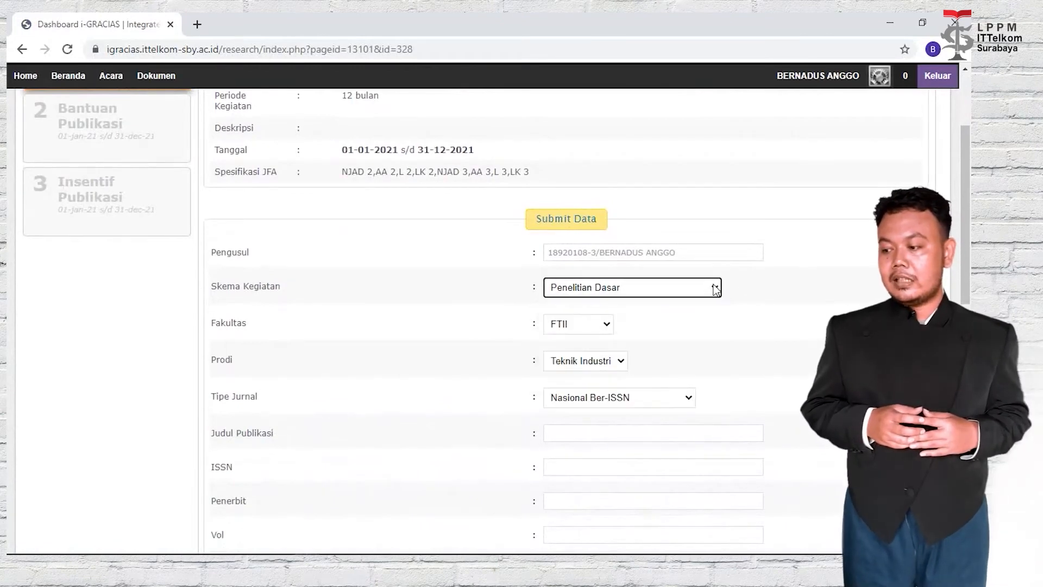
pyautogui.click(677, 398)
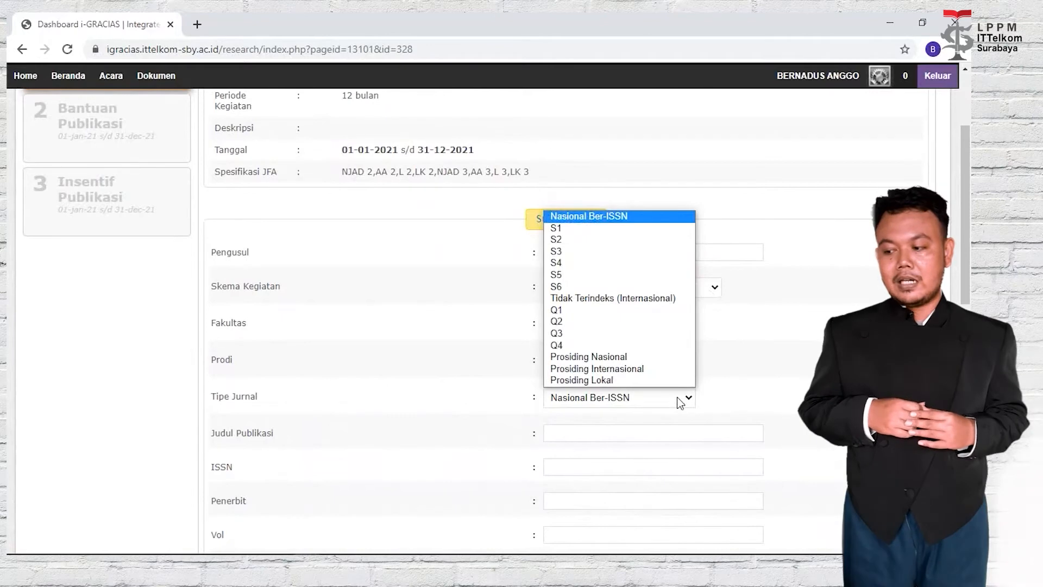
pyautogui.click(673, 262)
# Fill the publication title, ISSN 1412-9663, publisher Tekno Kompak and volume 14.
pyautogui.scroll(-3, 676, 305)
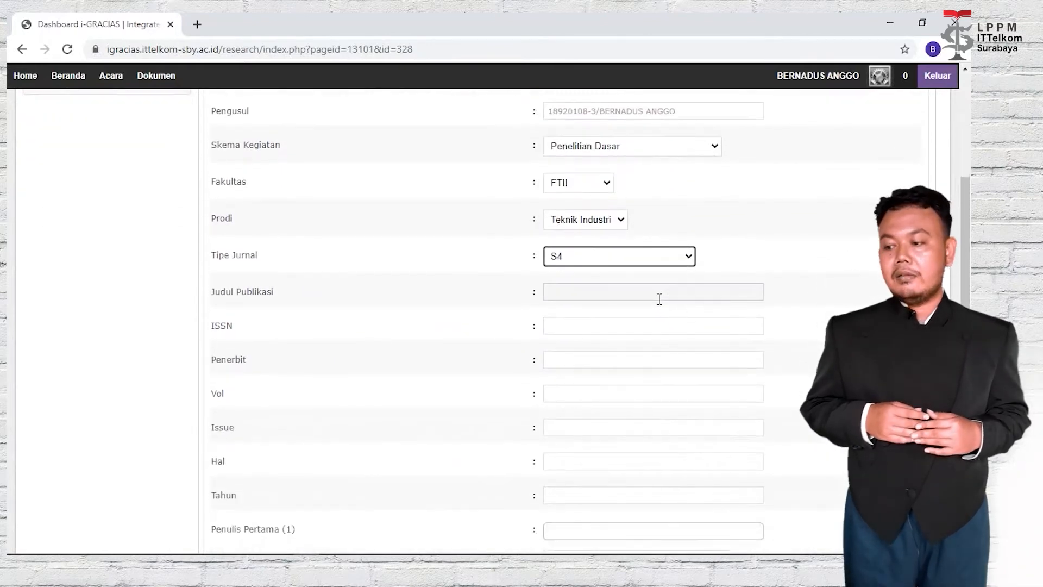
pyautogui.click(659, 299)
pyautogui.click(657, 320)
pyautogui.click(656, 322)
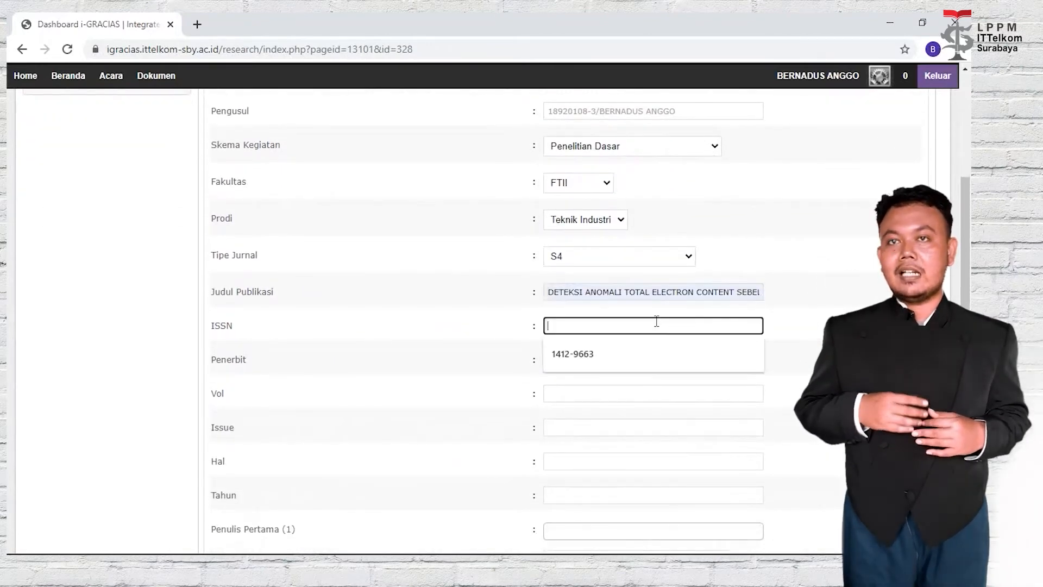
pyautogui.click(646, 350)
pyautogui.click(646, 360)
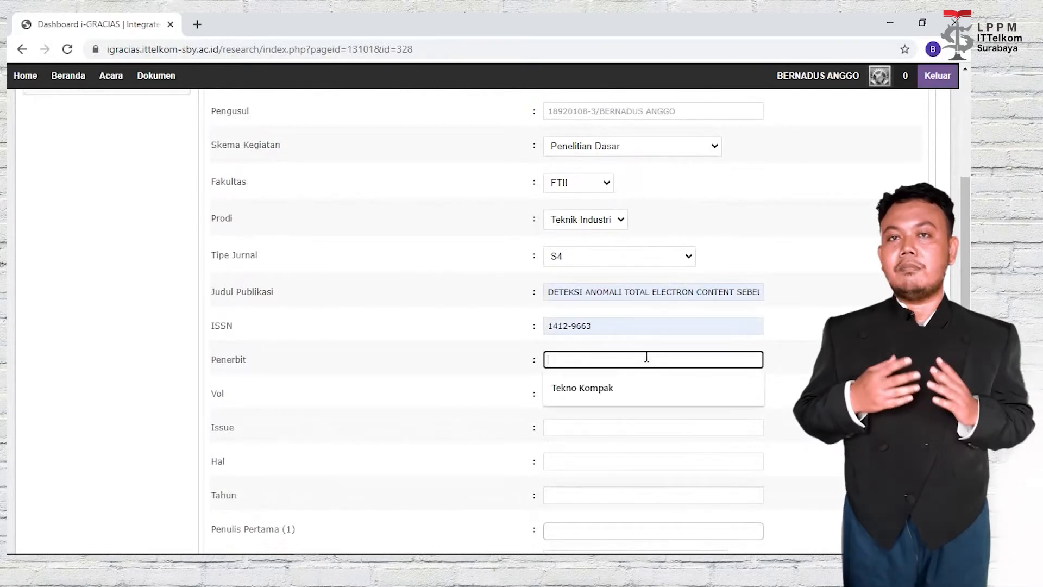
pyautogui.click(643, 377)
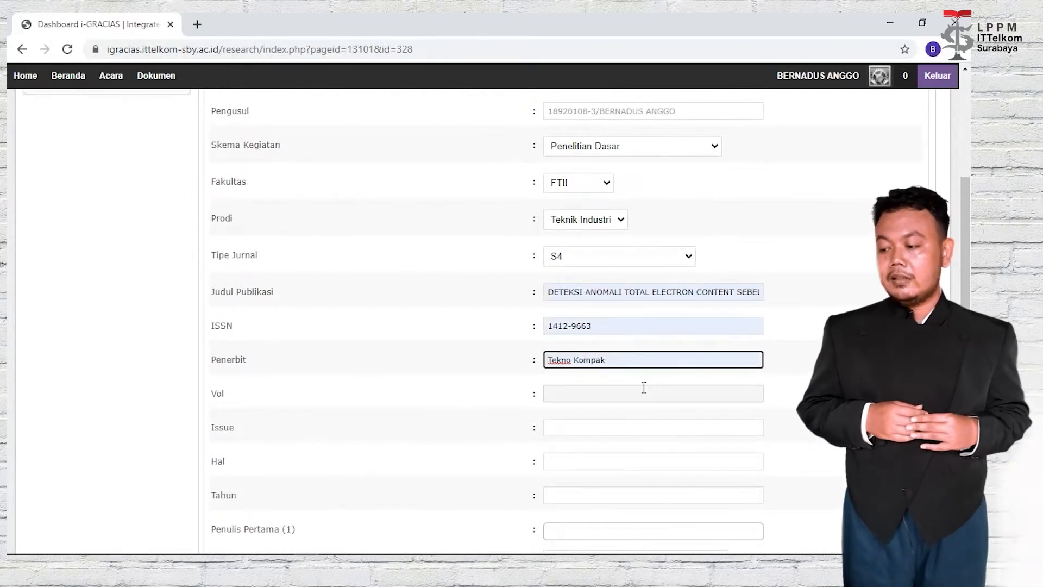
pyautogui.click(644, 389)
pyautogui.click(633, 418)
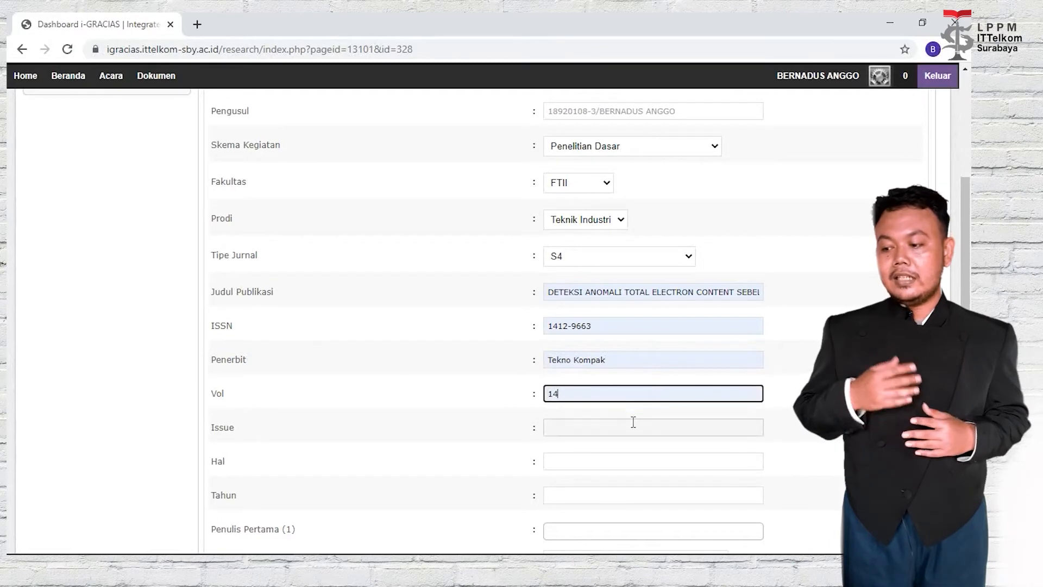
# Fill issue 1, pages 22 - 26 and publication year 2021.
pyautogui.click(632, 427)
pyautogui.scroll(-1, 632, 427)
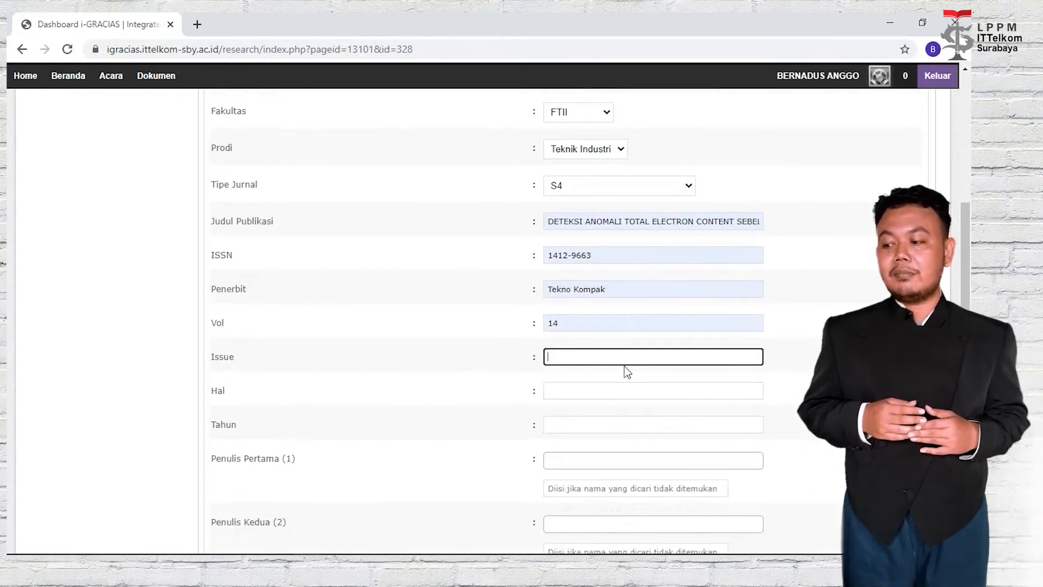
pyautogui.click(625, 361)
pyautogui.click(626, 390)
pyautogui.click(622, 393)
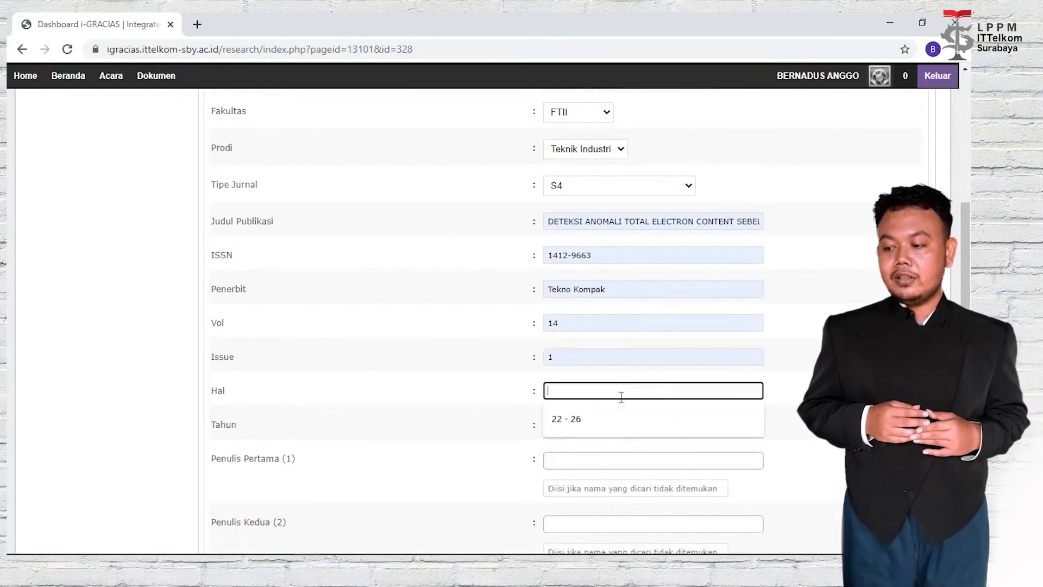
pyautogui.click(625, 420)
pyautogui.click(617, 426)
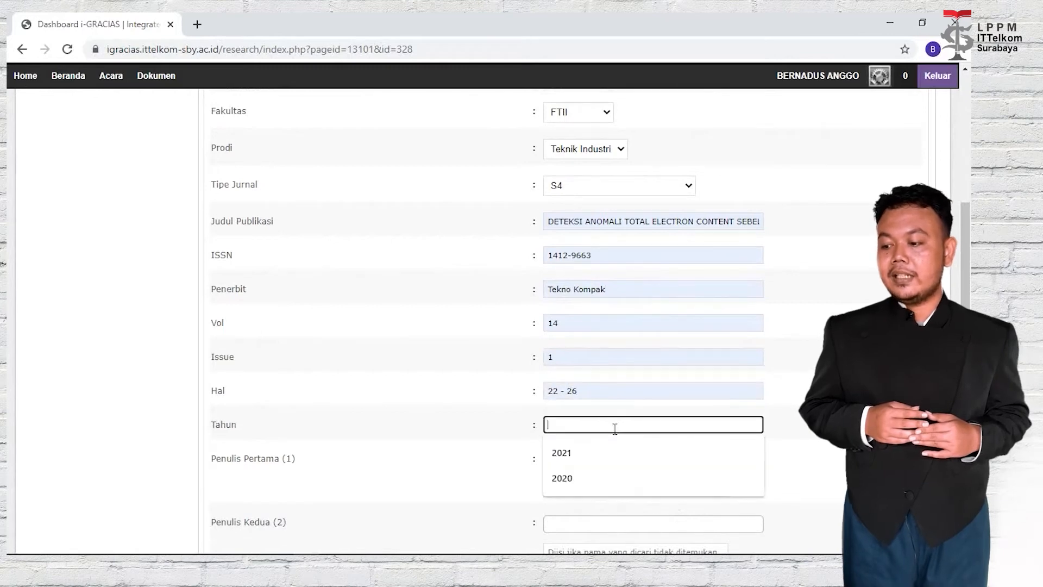
pyautogui.click(614, 449)
# Search and add the first author, second author and one additional author from staff.
pyautogui.scroll(-1, 613, 449)
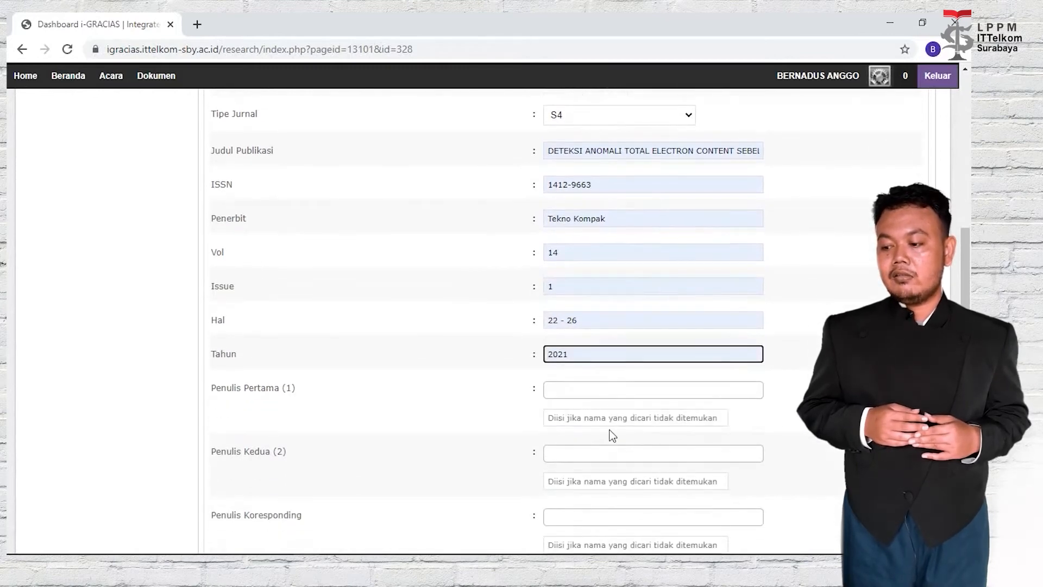
pyautogui.click(614, 389)
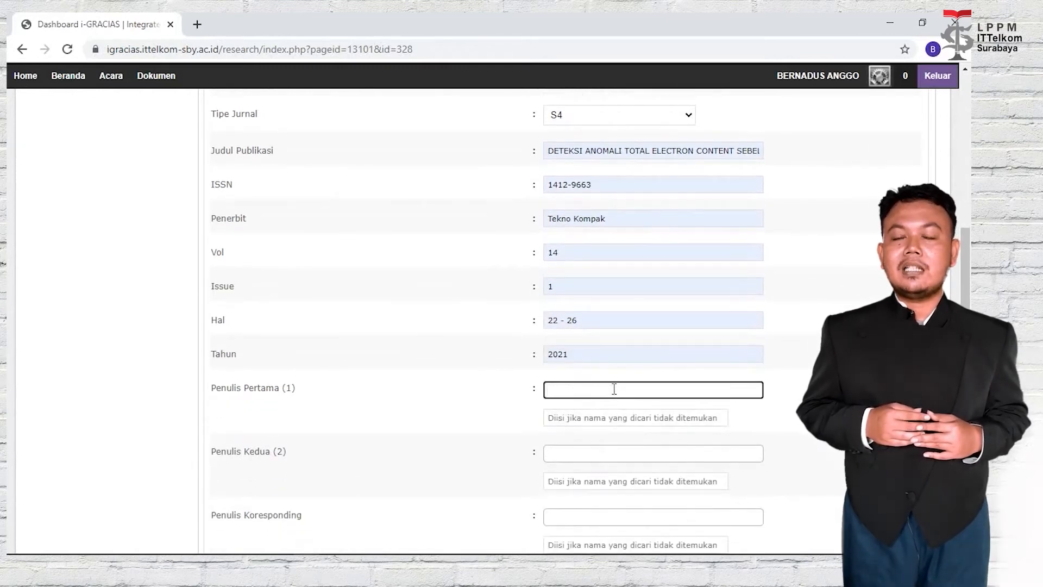
pyautogui.write('bernad')
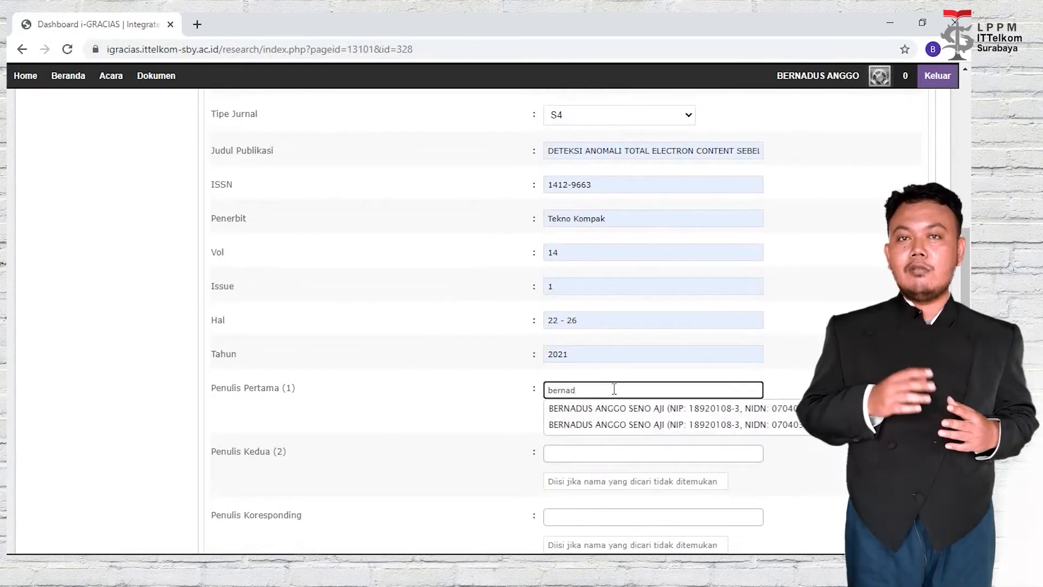
pyautogui.click(615, 408)
pyautogui.click(612, 454)
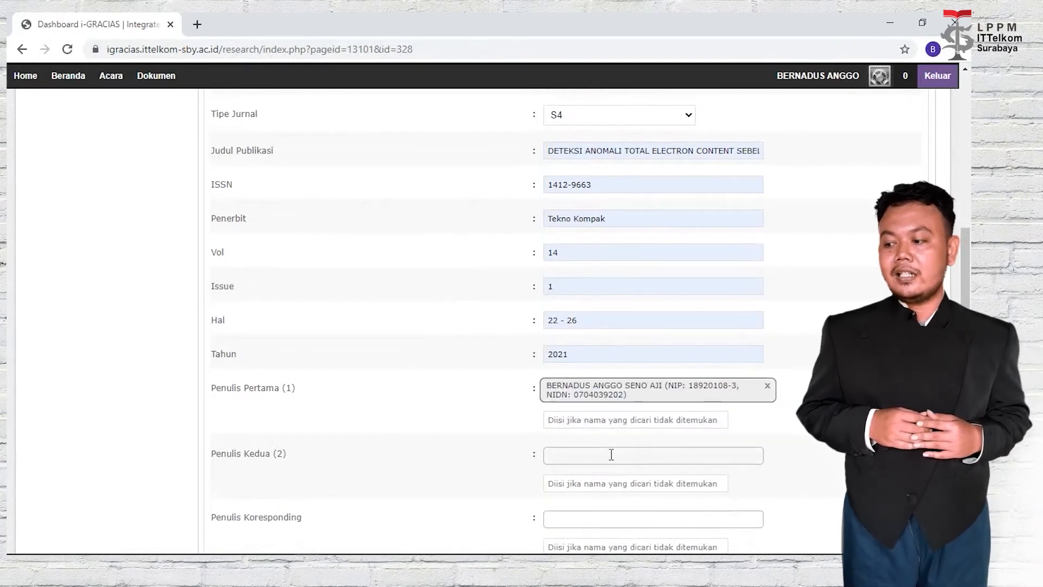
pyautogui.scroll(-3, 611, 454)
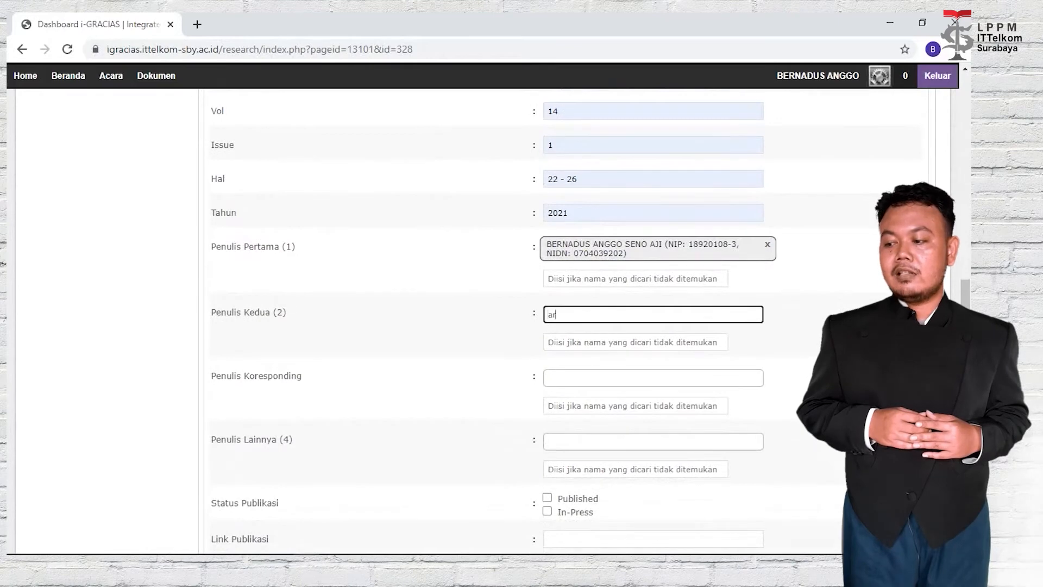
pyautogui.write('arl')
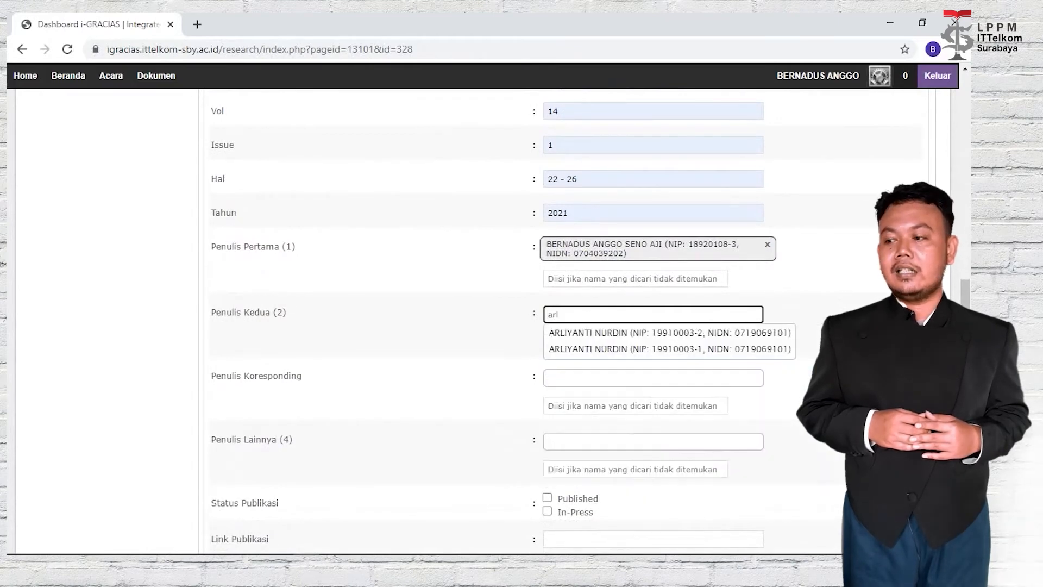
pyautogui.click(769, 335)
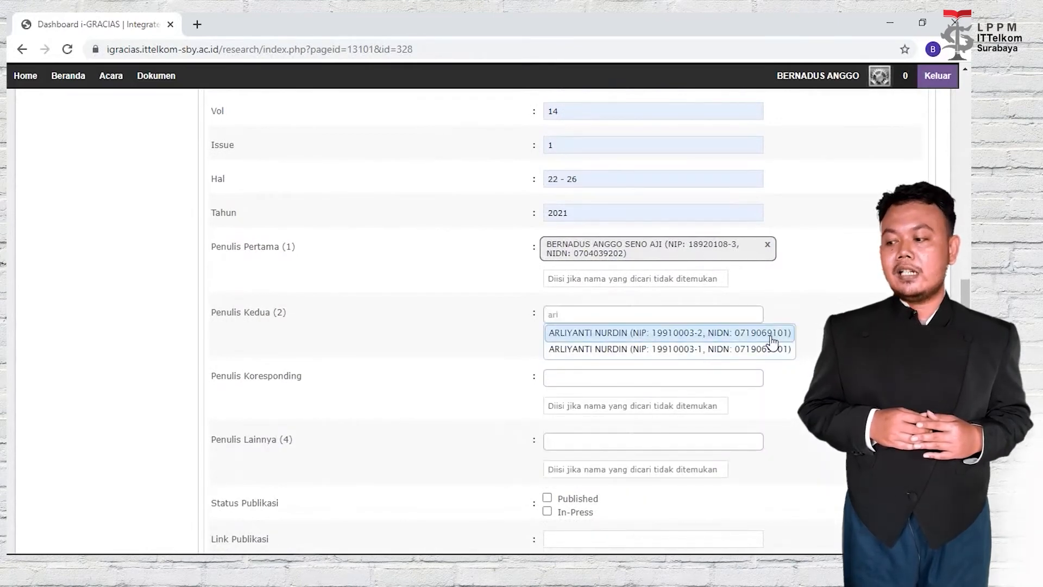
pyautogui.scroll(-2, 686, 387)
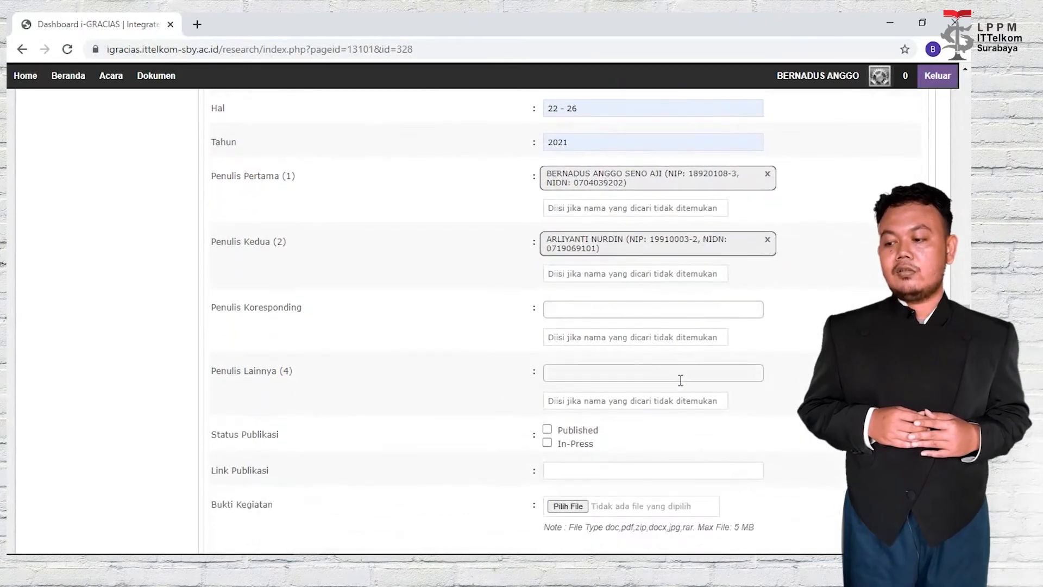
pyautogui.click(681, 379)
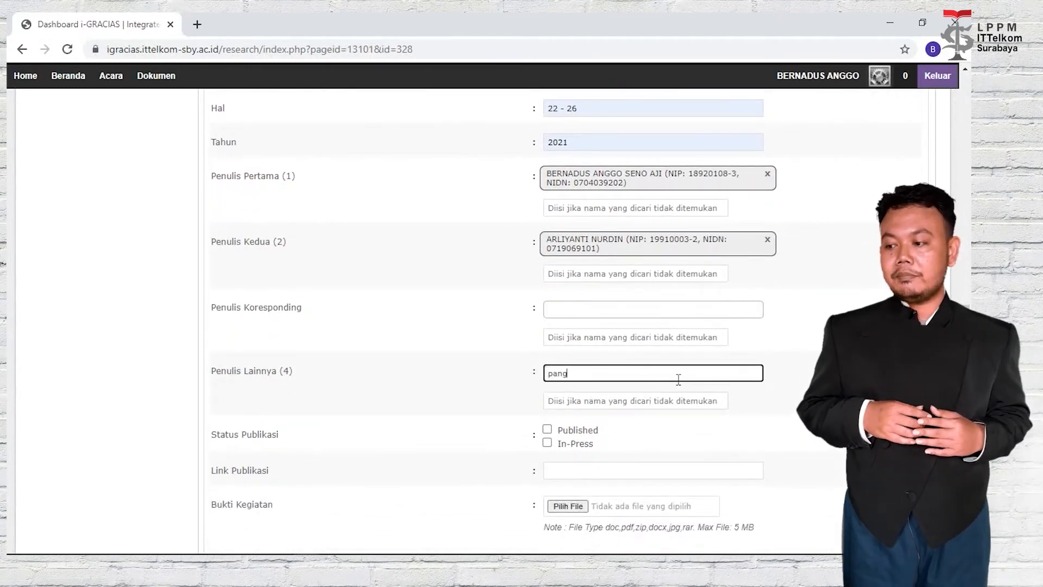
pyautogui.click(676, 388)
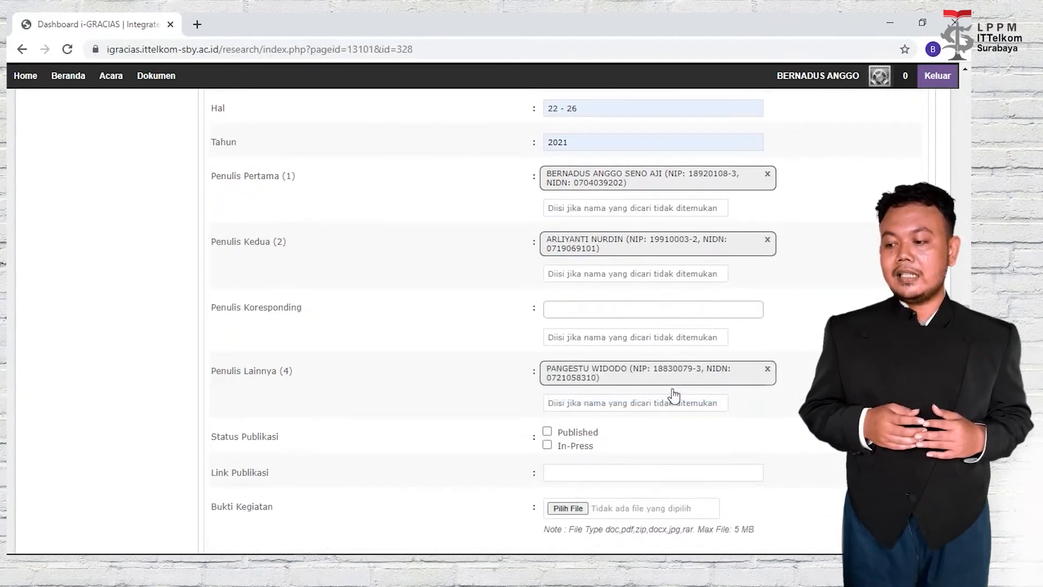
# Mark the publication as Published and fill in the publication link.
pyautogui.scroll(-2, 674, 389)
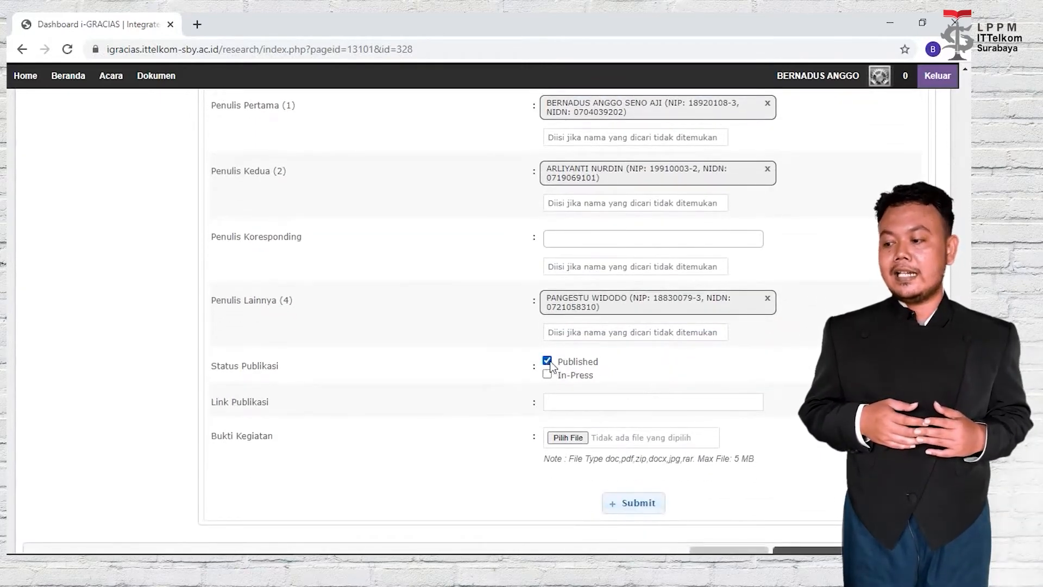
pyautogui.click(614, 402)
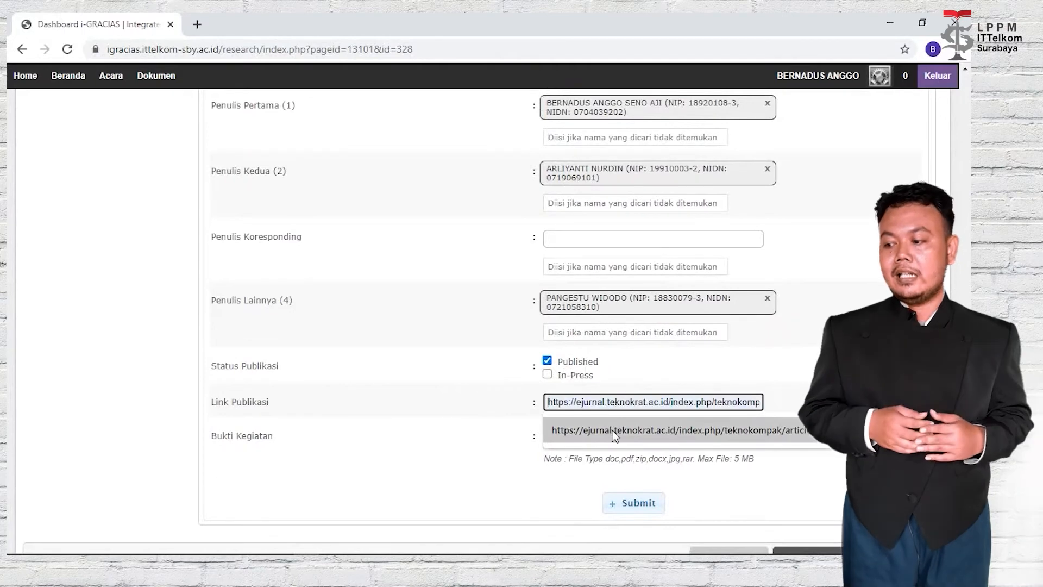
pyautogui.click(614, 430)
# Attach 504-1920-1-PB (2).pdf as evidence, submit the journal entry, and close the success message.
pyautogui.click(578, 438)
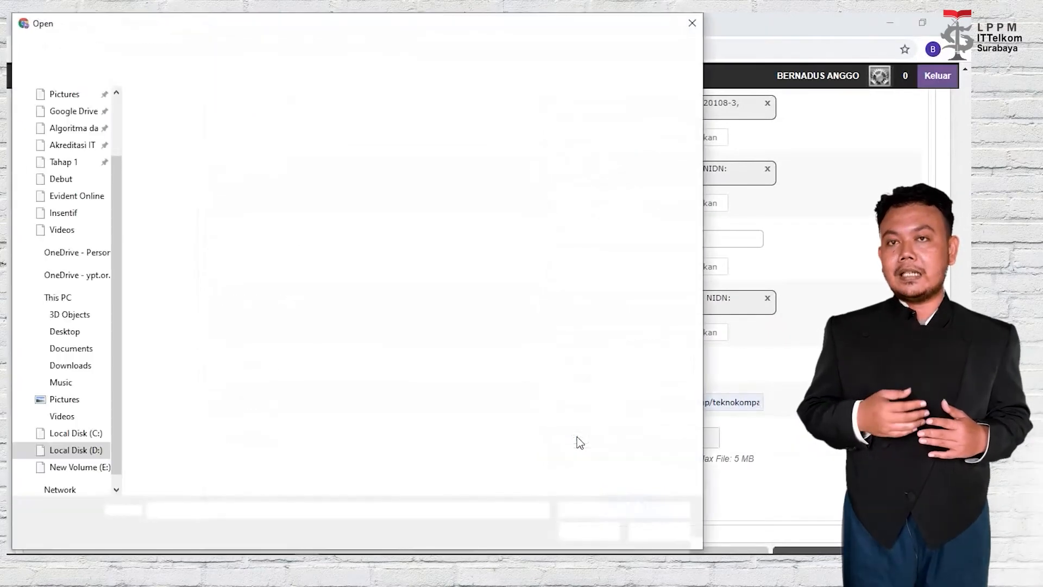
pyautogui.click(282, 116)
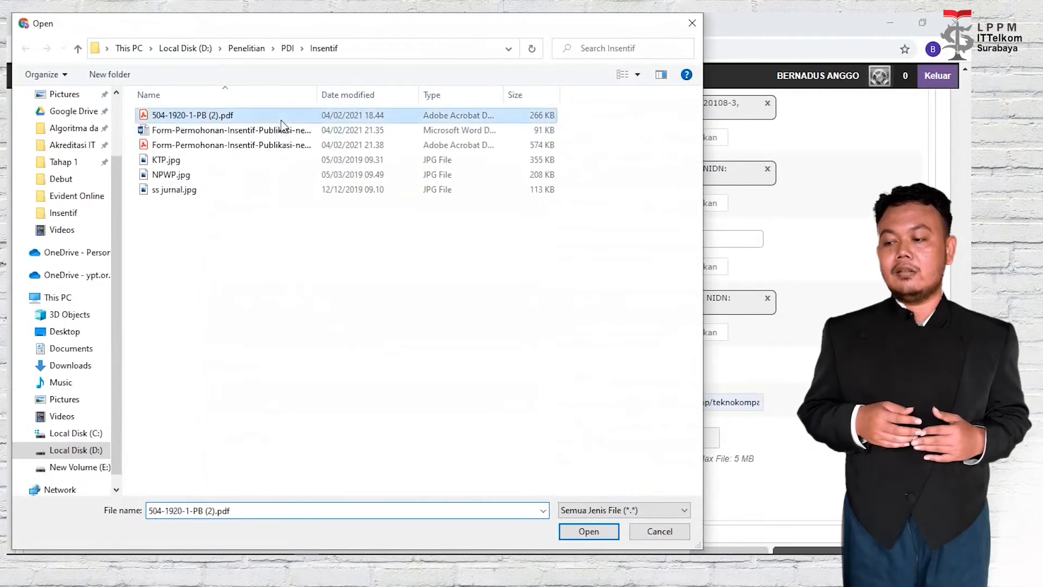
pyautogui.click(580, 532)
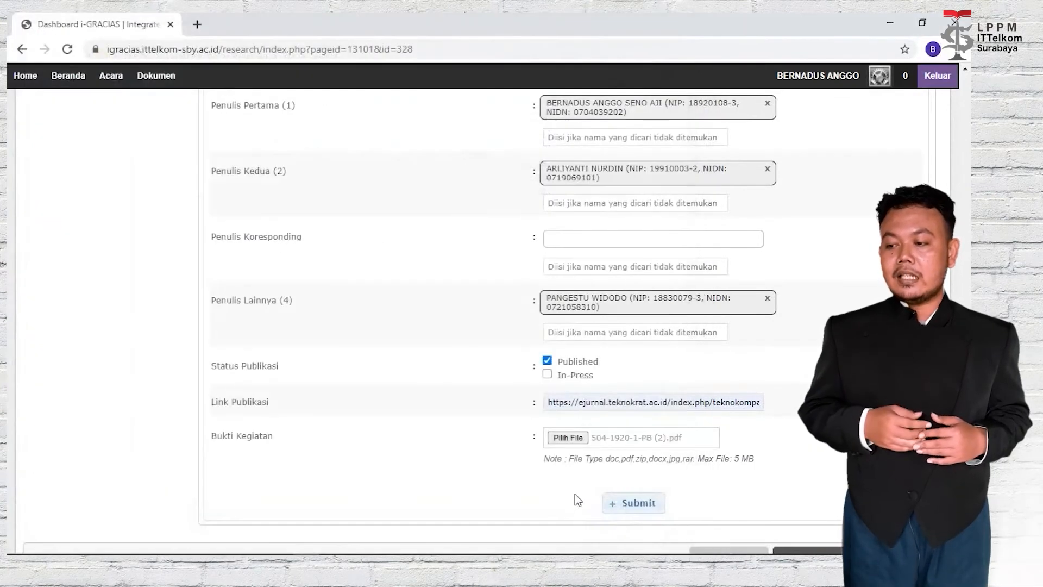
pyautogui.click(633, 508)
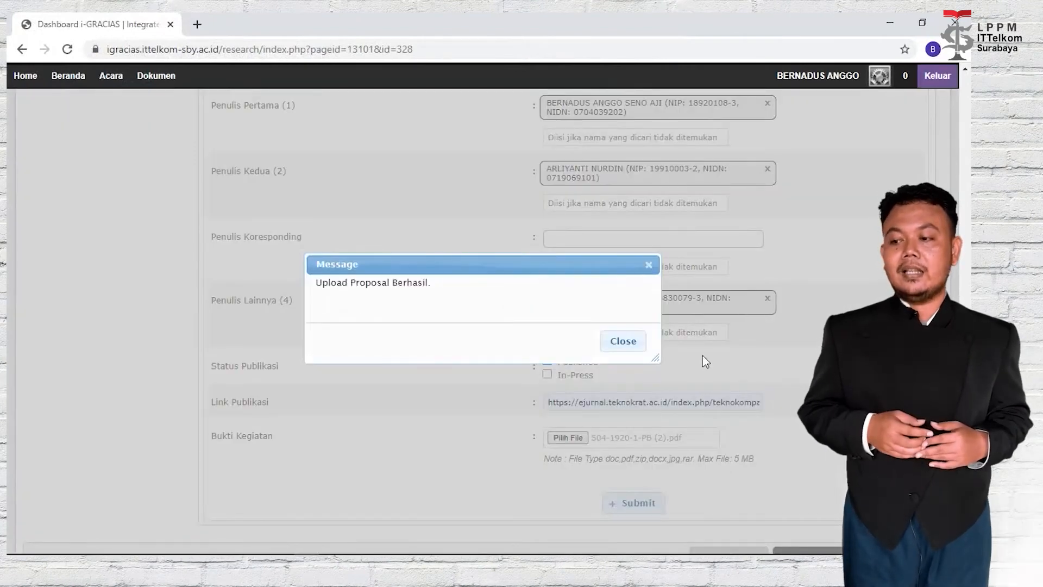
pyautogui.click(624, 343)
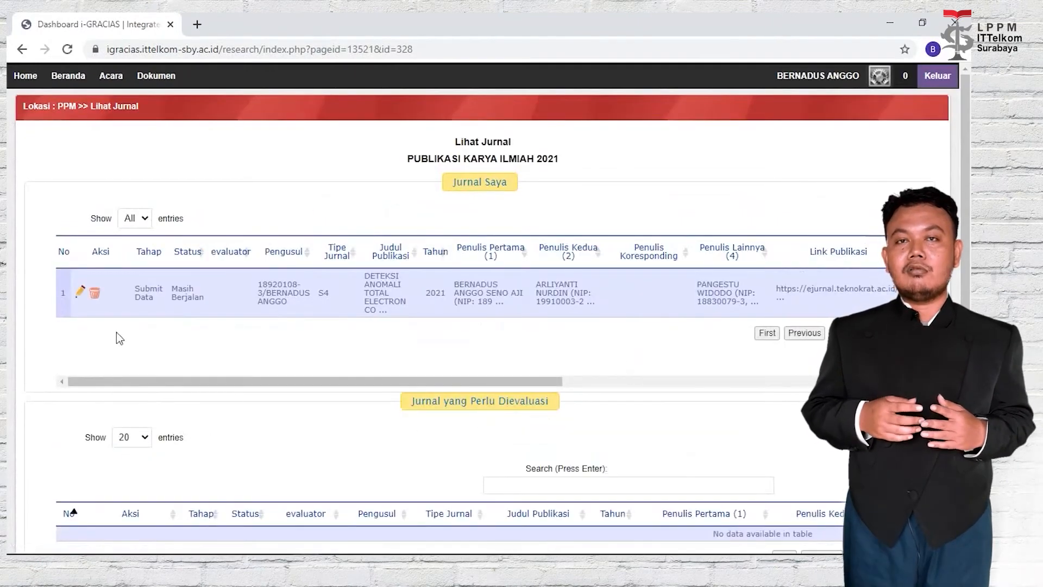
# Open the submitted journal entry and scroll down to its Bantuan Publikasi form.
pyautogui.click(80, 294)
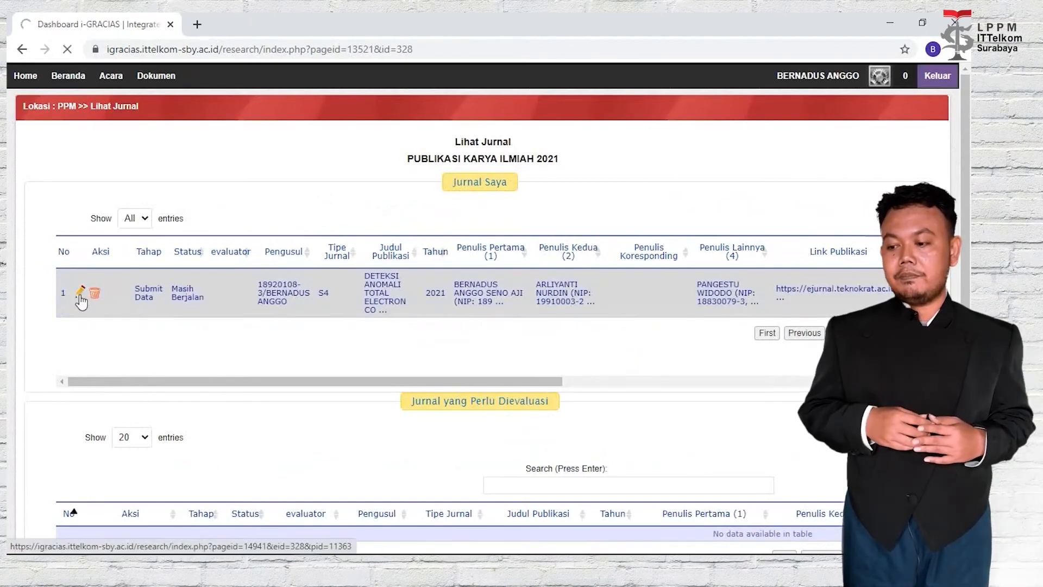
pyautogui.scroll(-1, 364, 271)
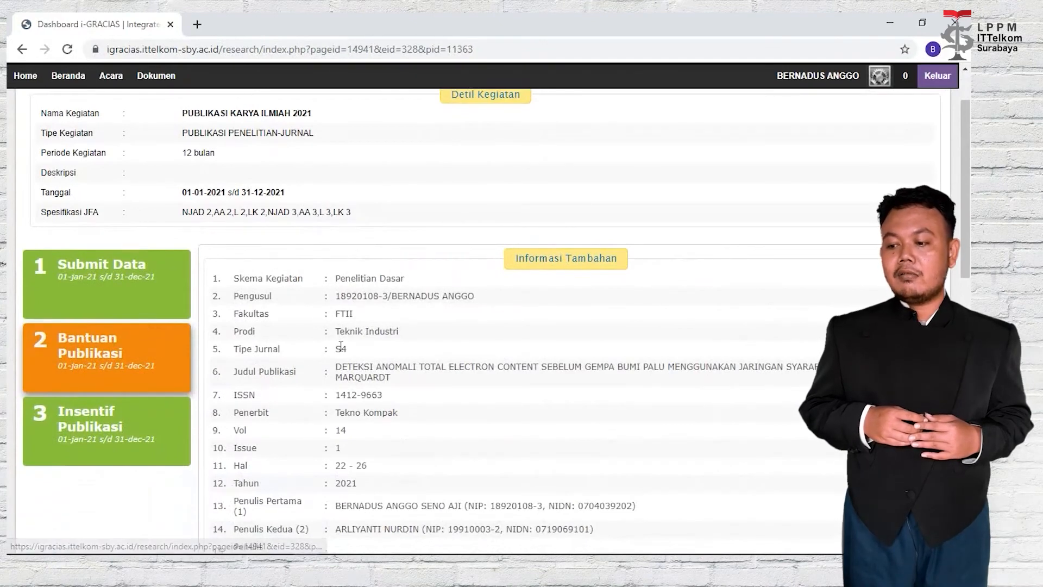
pyautogui.scroll(-3, 377, 349)
pyautogui.scroll(-3, 383, 350)
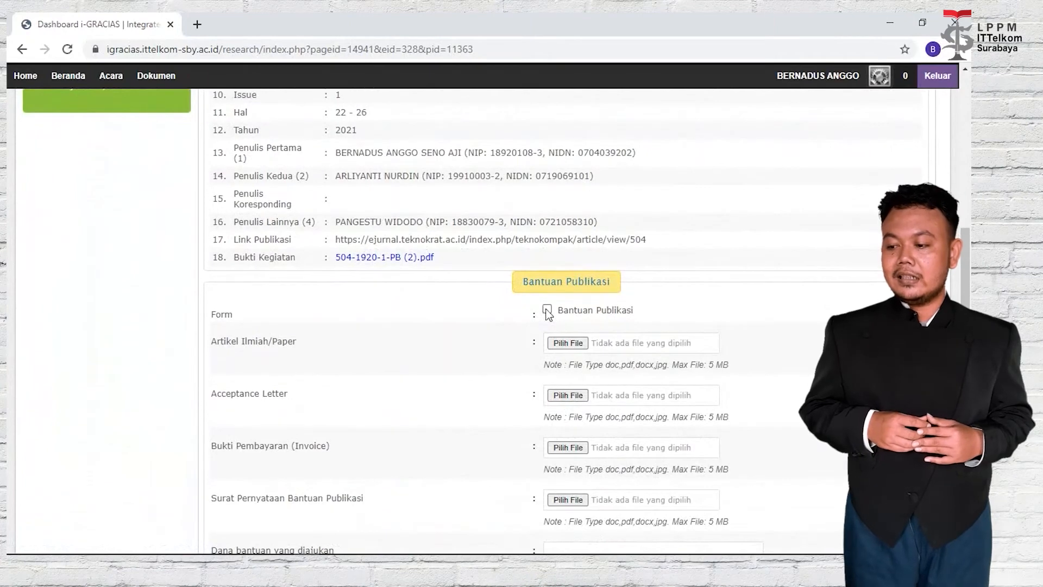
# Upload 504-1920-1-PB (2).pdf as the paper and Acceptance Letter.jpg from the Bantuan Publikasi folder.
pyautogui.scroll(-1, 643, 326)
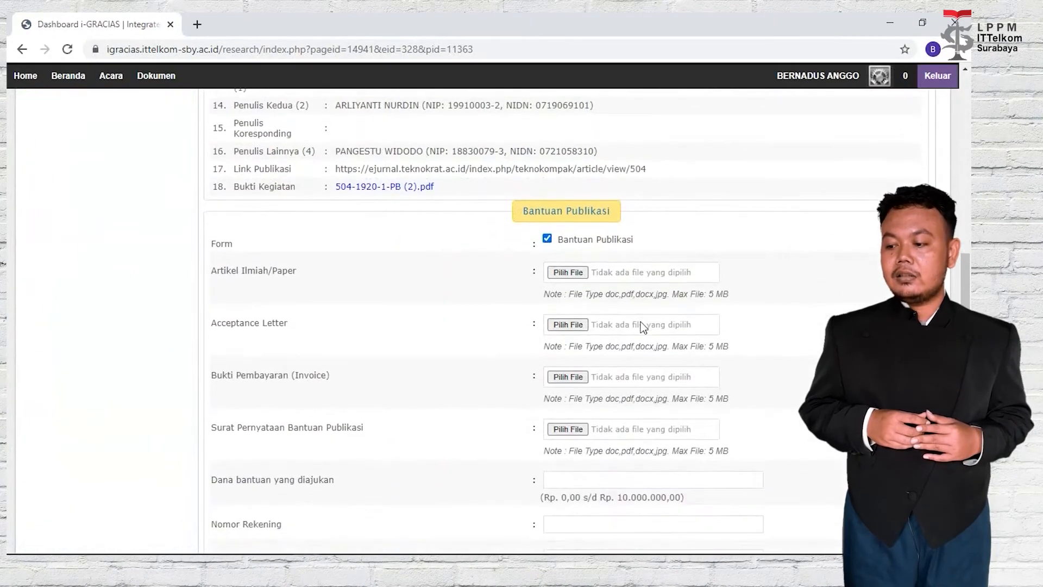
pyautogui.click(568, 273)
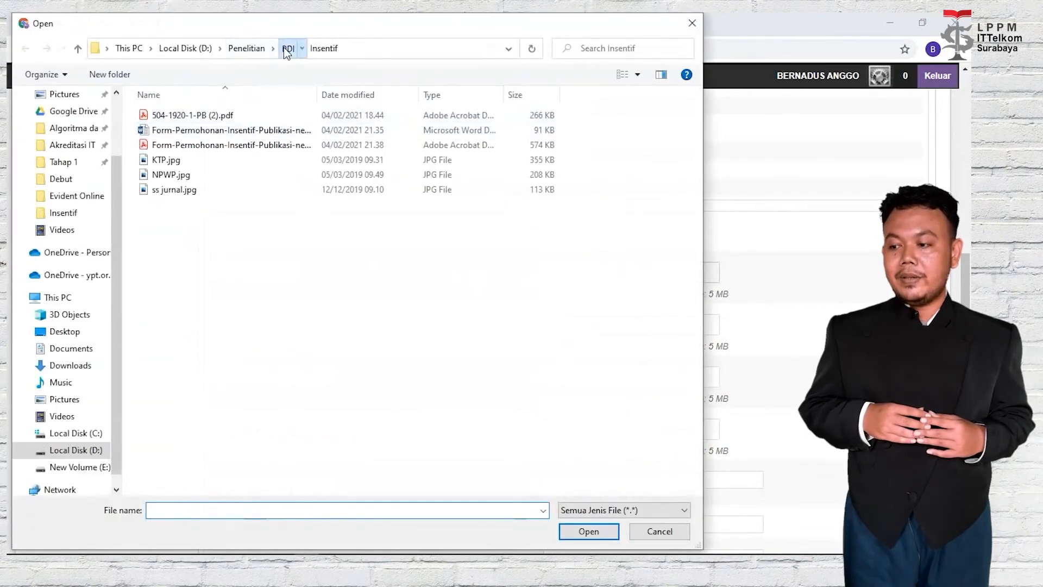
pyautogui.click(287, 49)
pyautogui.doubleClick(268, 115)
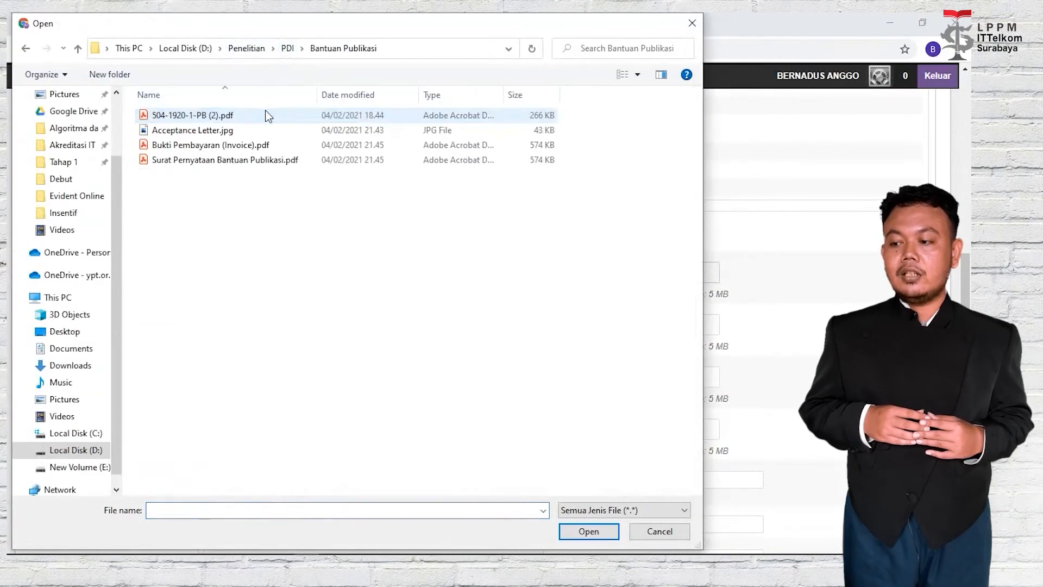
pyautogui.click(268, 115)
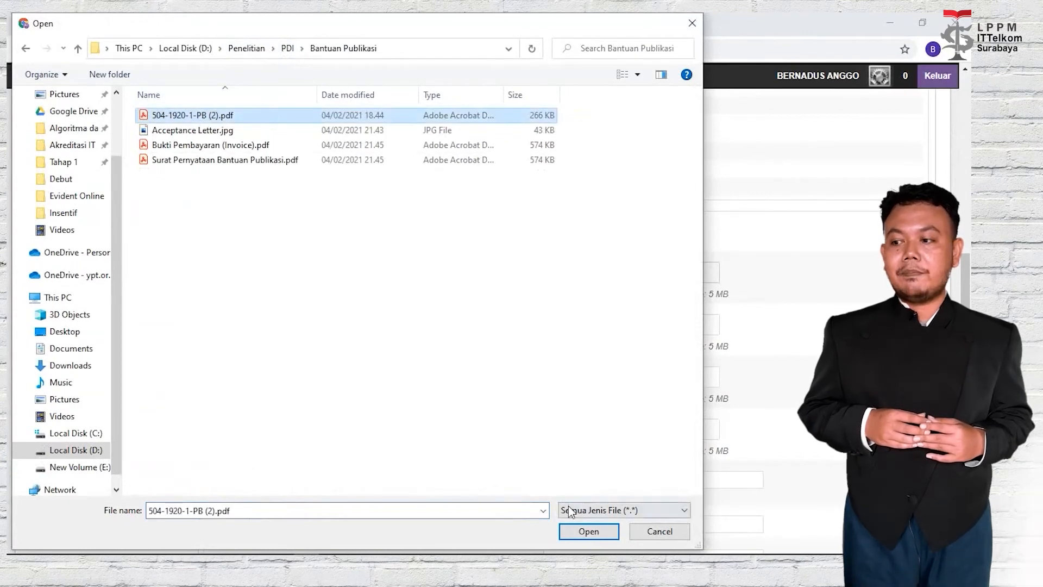
pyautogui.click(582, 530)
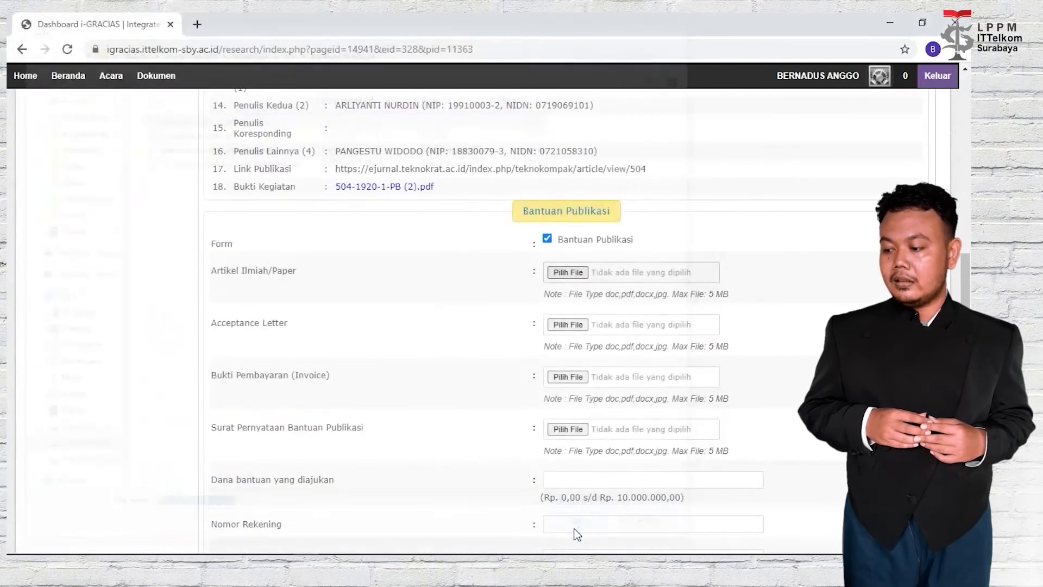
pyautogui.click(568, 325)
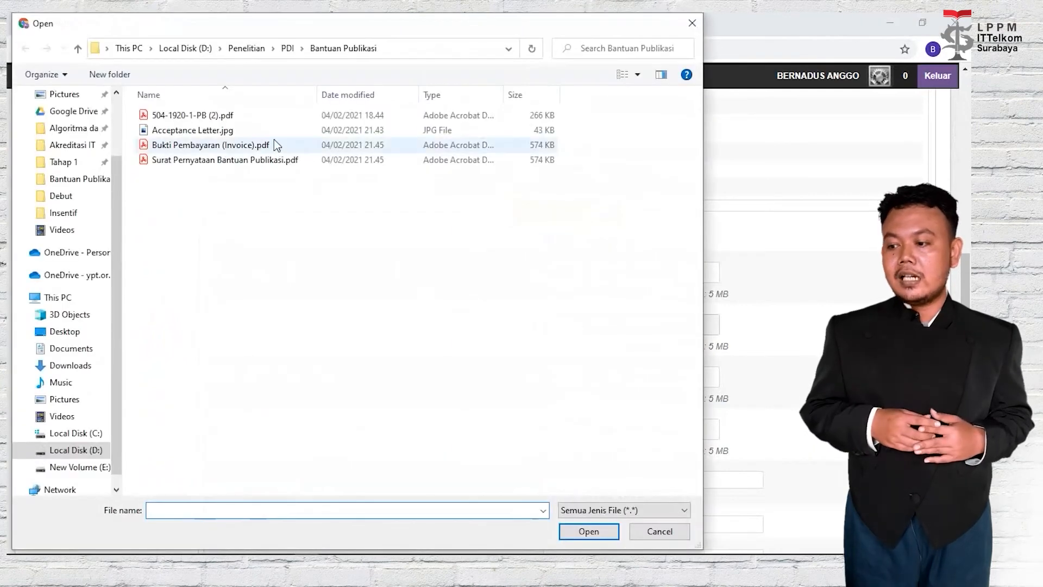
pyautogui.click(275, 135)
pyautogui.click(589, 531)
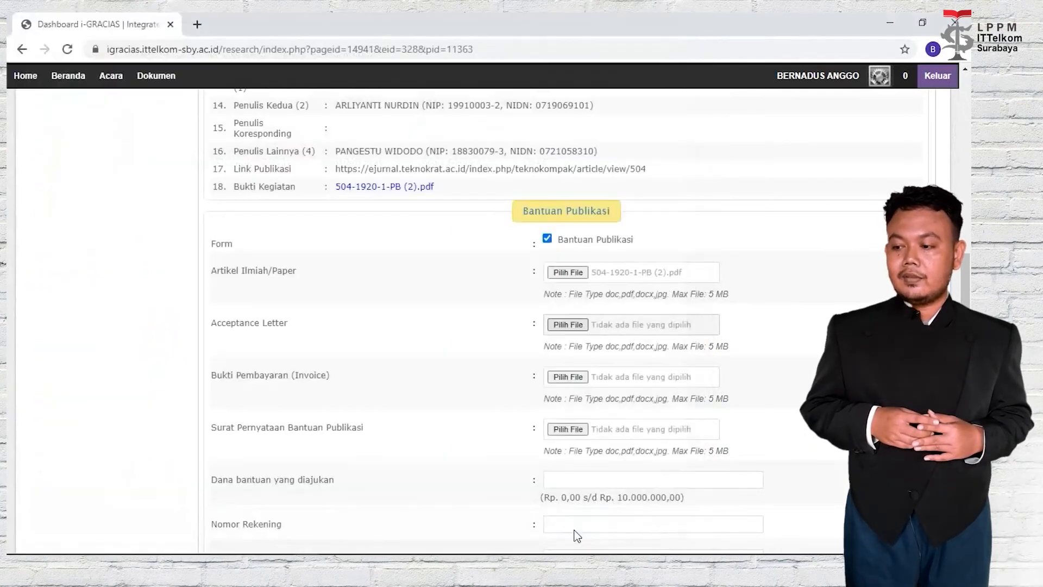
# Upload Bukti Pembayaran (Invoice).pdf and Surat Pernyataan Bantuan Publikasi.pdf.
pyautogui.click(568, 377)
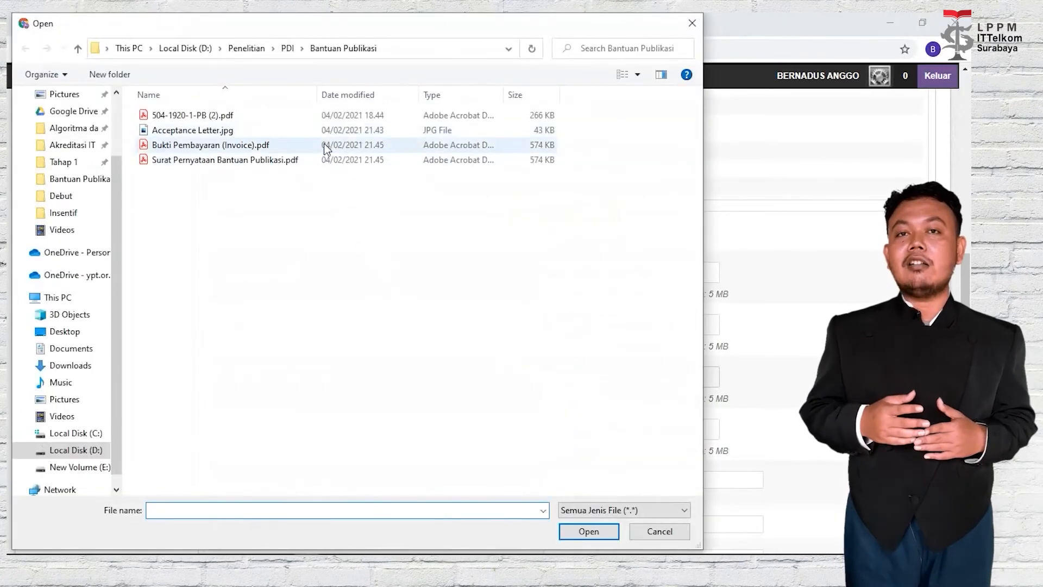
pyautogui.click(326, 149)
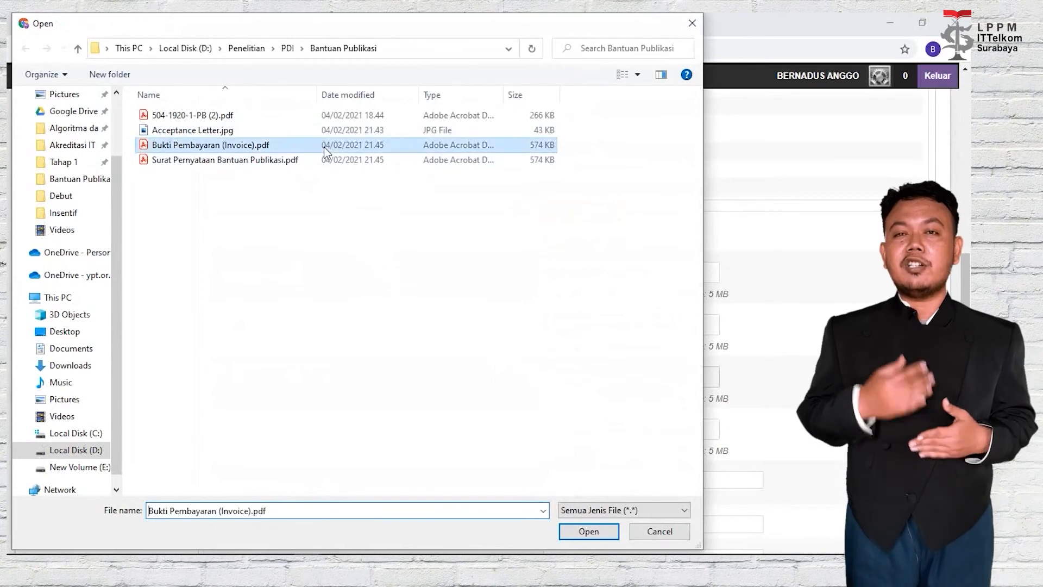
pyautogui.click(588, 531)
pyautogui.scroll(-1, 589, 479)
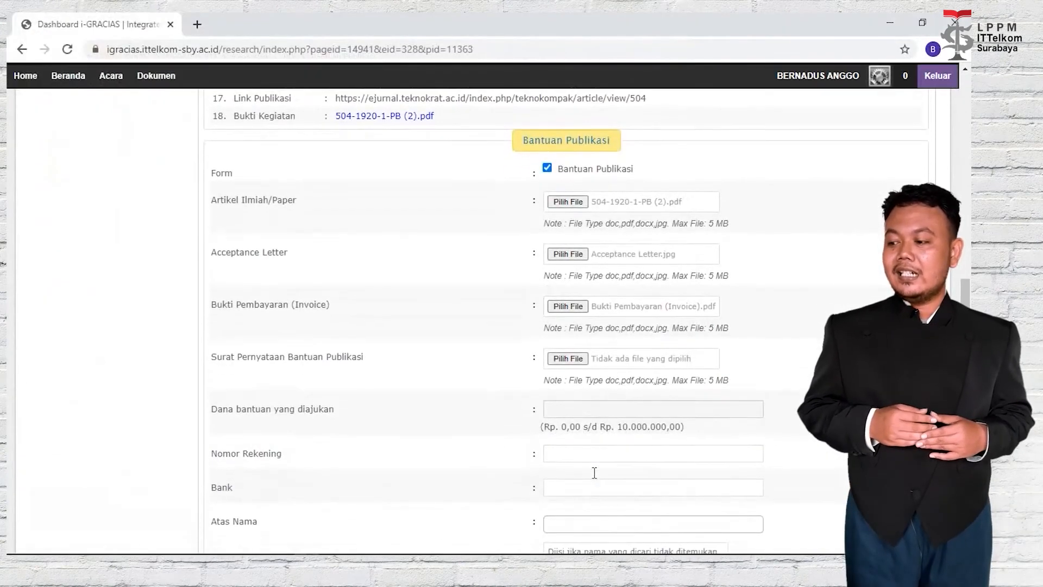
pyautogui.click(568, 359)
pyautogui.click(274, 162)
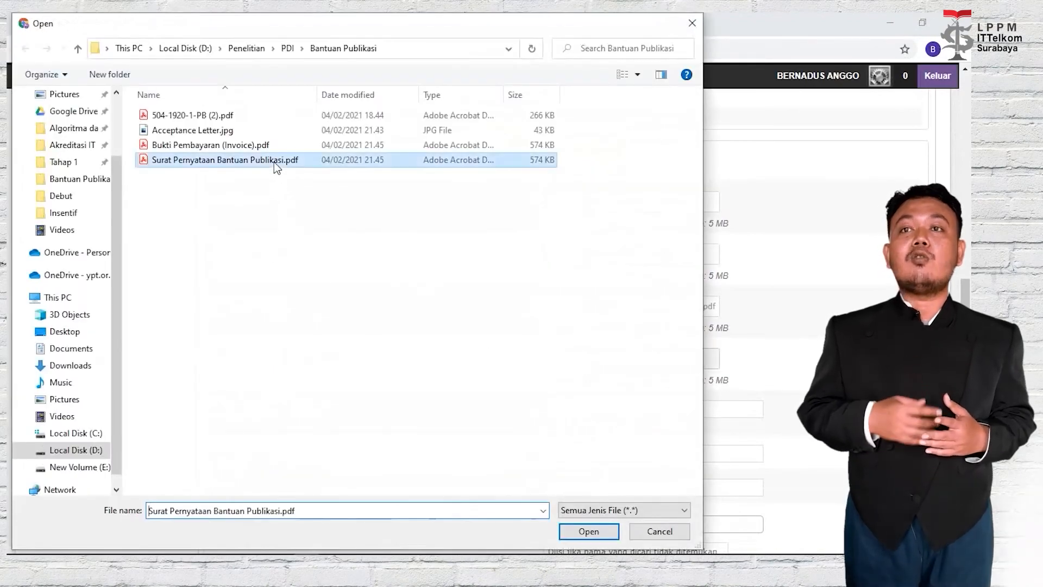
pyautogui.click(599, 526)
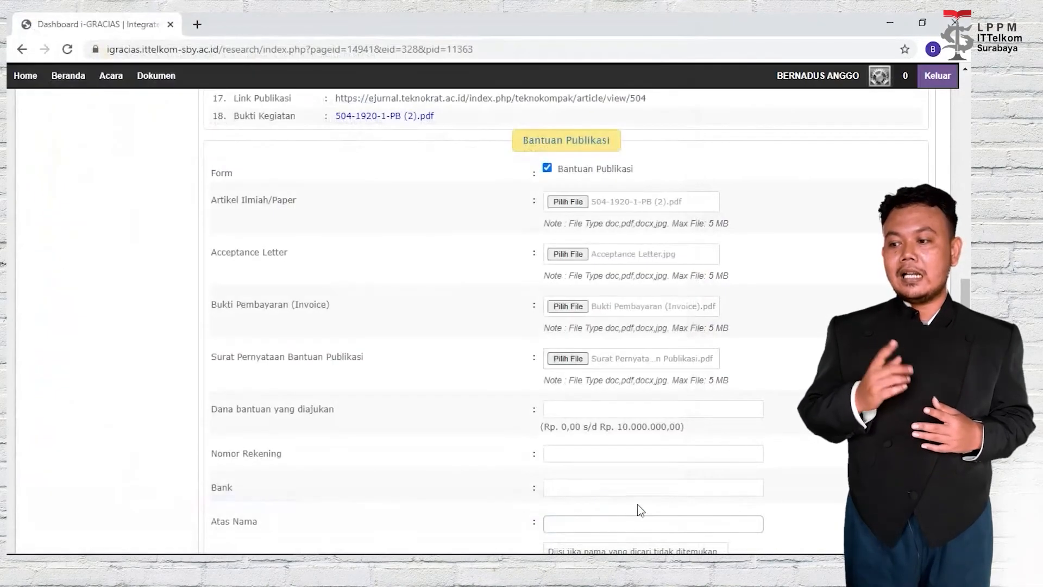
# Request 4.000.000 in aid and fill in the bank account number.
pyautogui.scroll(-2, 668, 479)
pyautogui.click(625, 339)
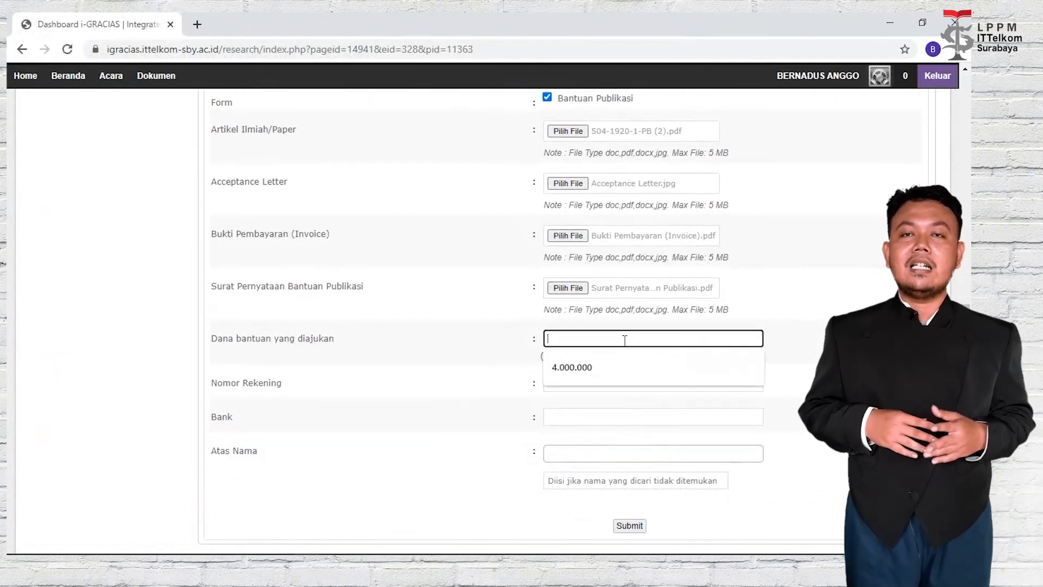
pyautogui.click(634, 365)
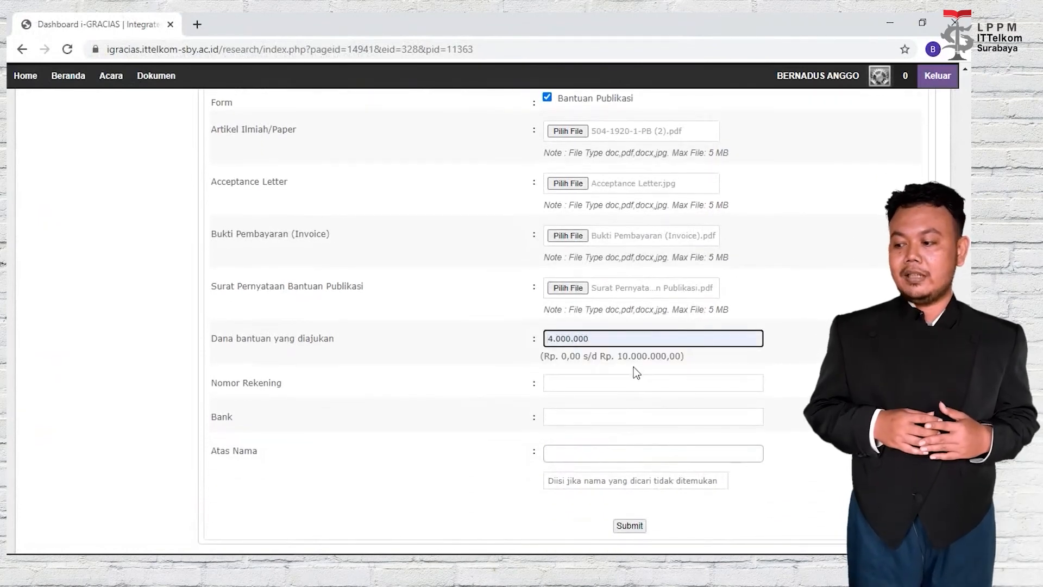
pyautogui.click(635, 384)
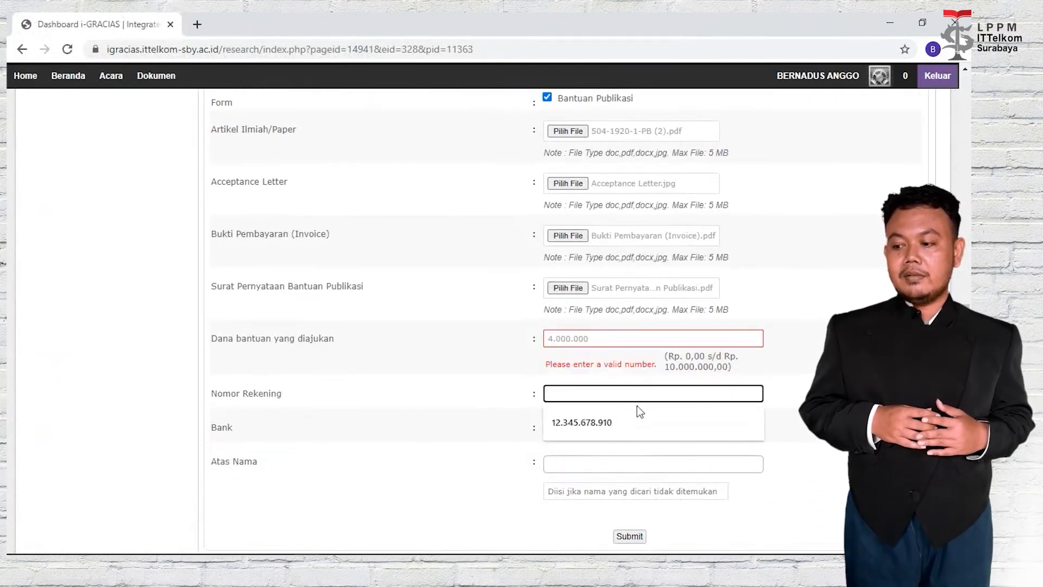
pyautogui.click(640, 422)
pyautogui.hotkey('shift', 'Tab')
pyautogui.write('4000000')
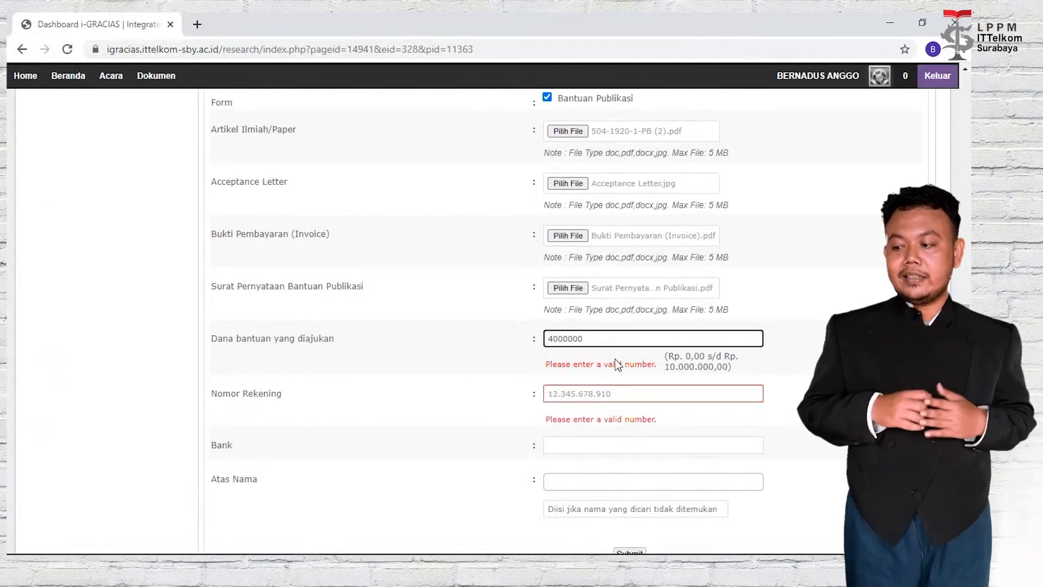
pyautogui.press('Tab')
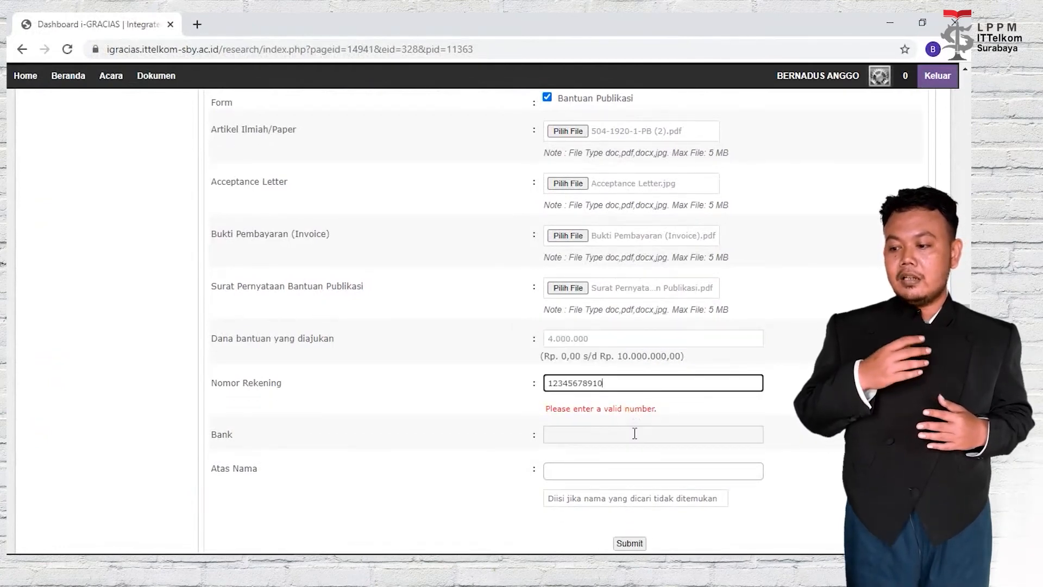
# Set the bank to Mandiri and pick the account holder from the suggested names.
pyautogui.click(635, 434)
pyautogui.click(633, 445)
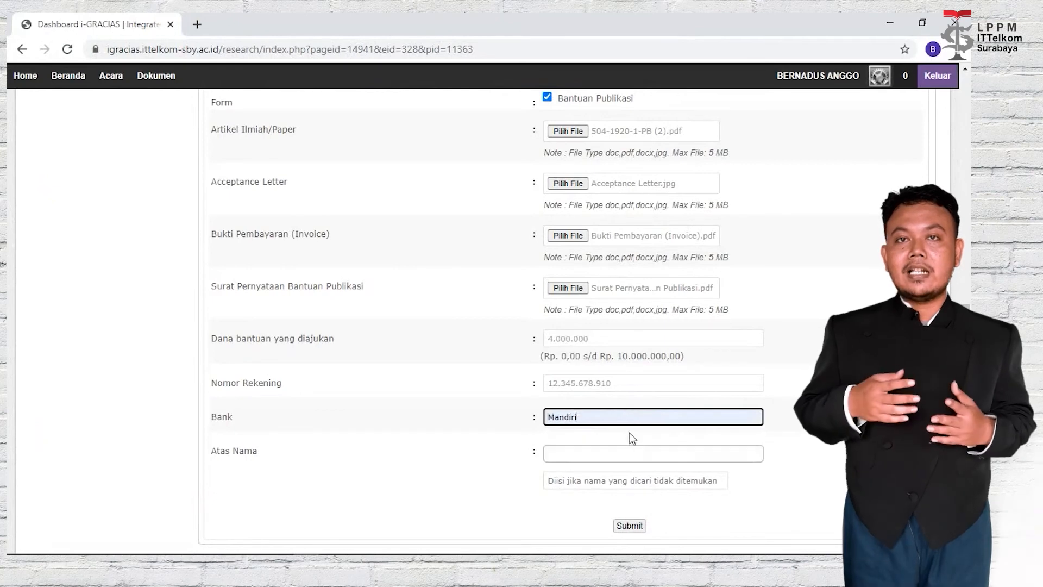
pyautogui.click(620, 462)
pyautogui.scroll(-3, 760, 393)
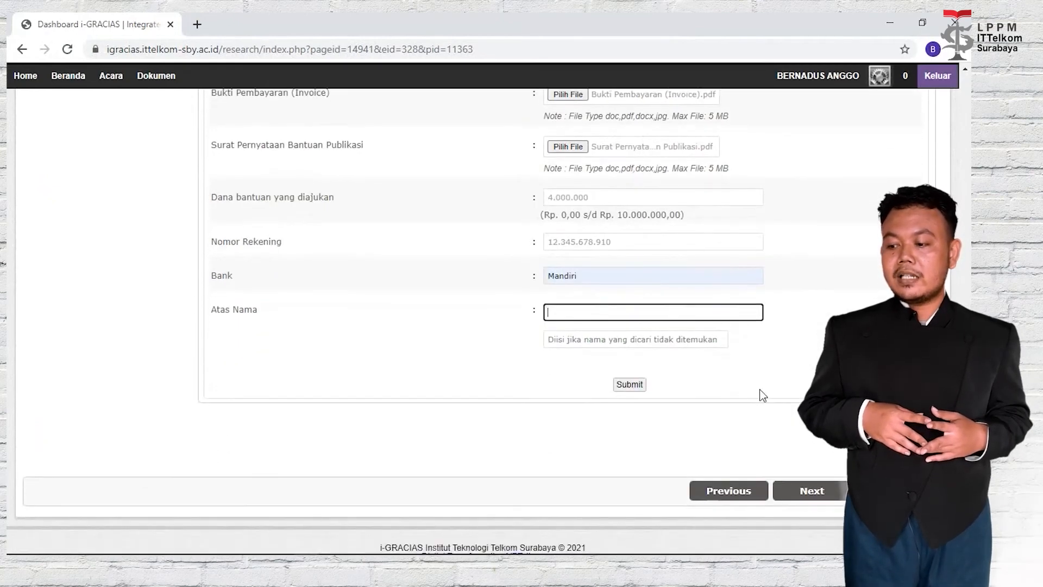
pyautogui.write('berna')
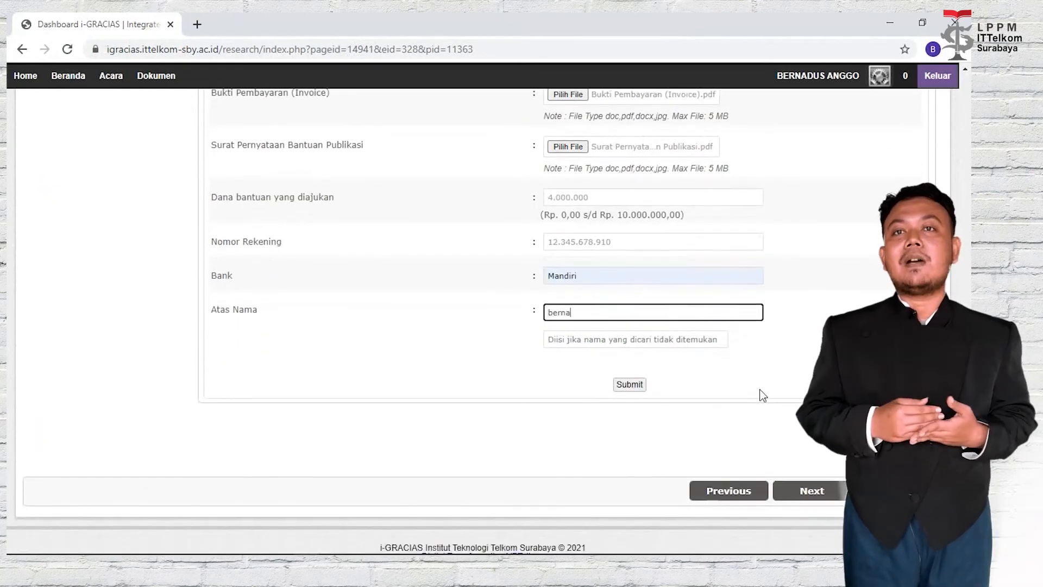
pyautogui.click(711, 330)
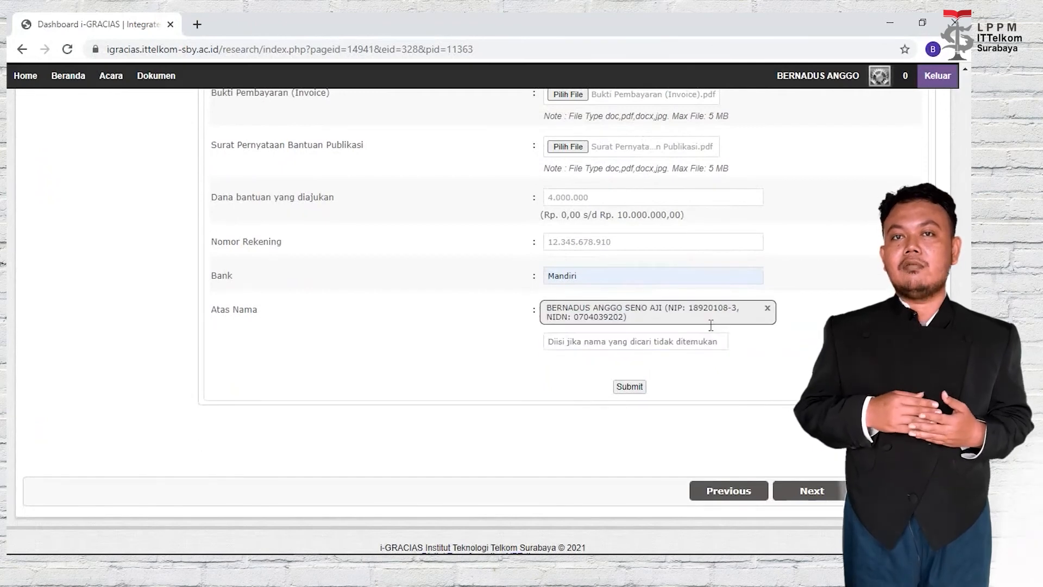
pyautogui.scroll(1, 768, 374)
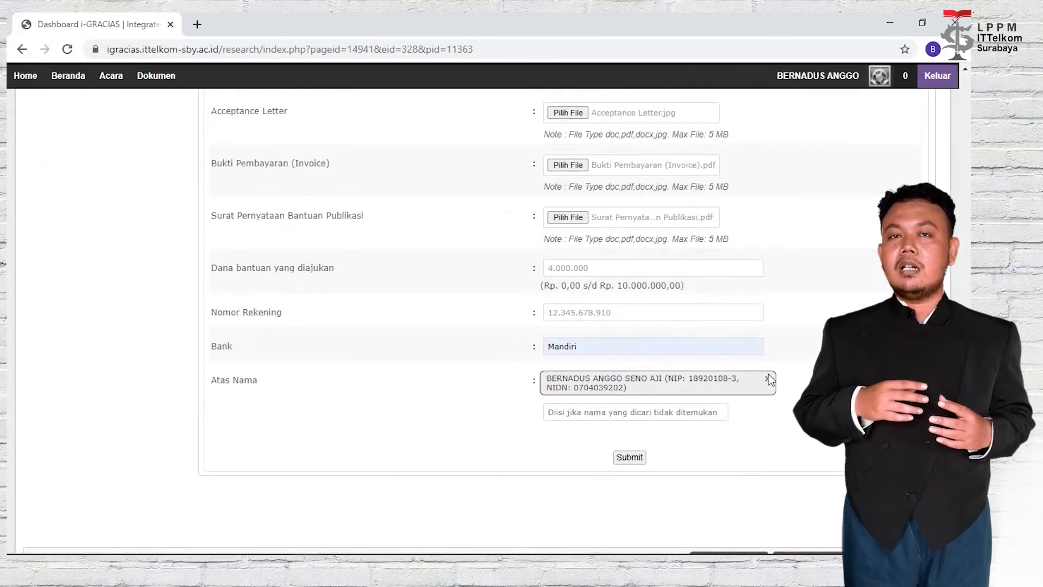
pyautogui.click(637, 460)
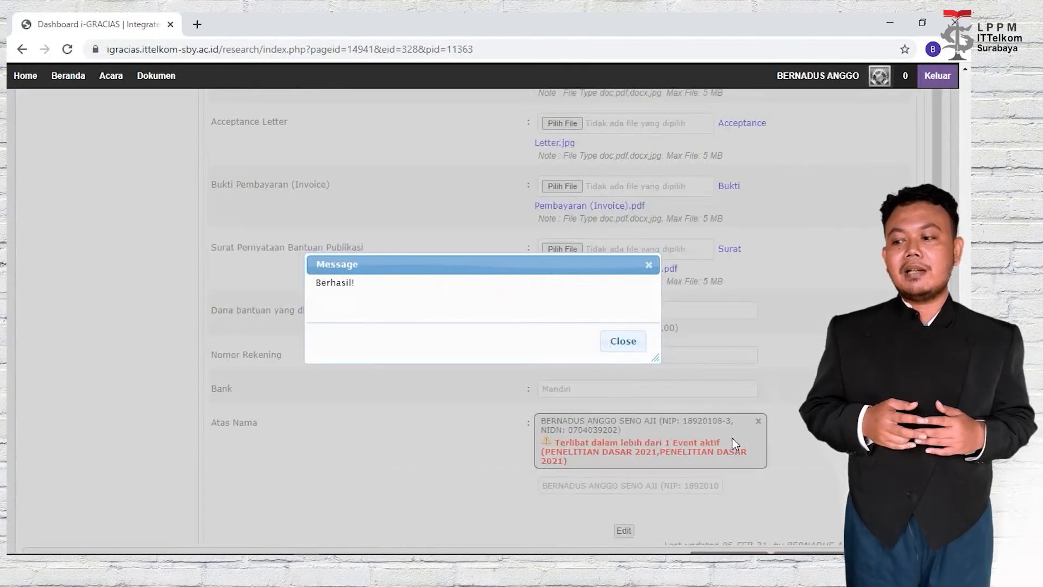
pyautogui.click(622, 342)
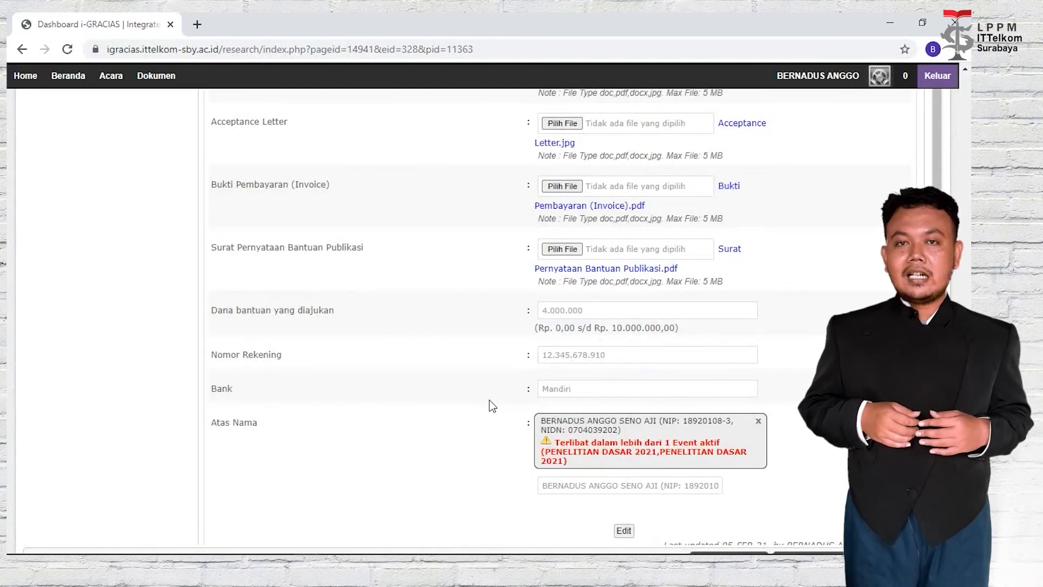
pyautogui.scroll(10, 493, 406)
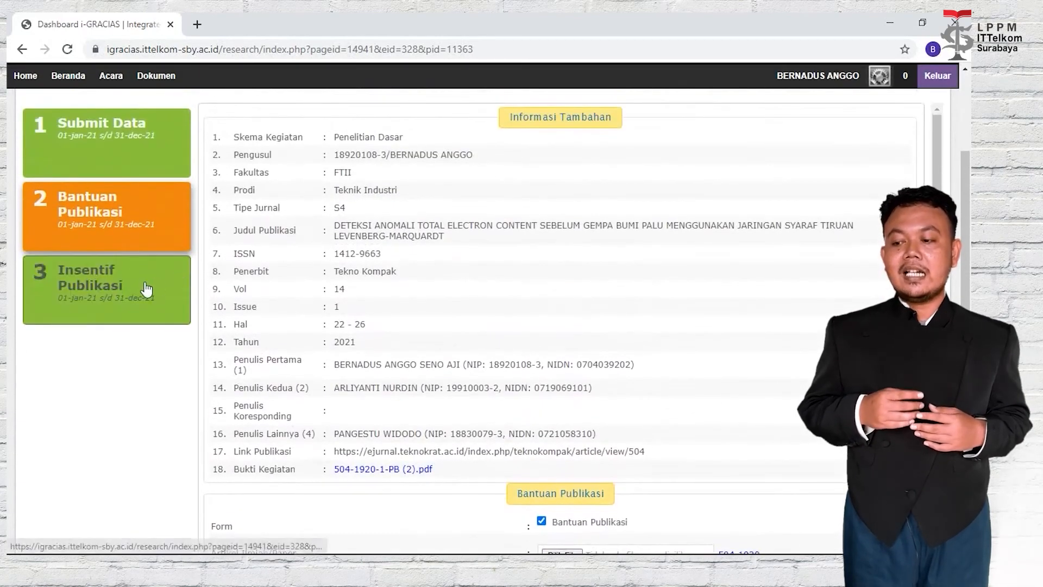
# Open Insentif Publikasi and upload 504-1920-1-PB (2).pdf and ss jurnal.jpg from the Insentif folder.
pyautogui.click(145, 289)
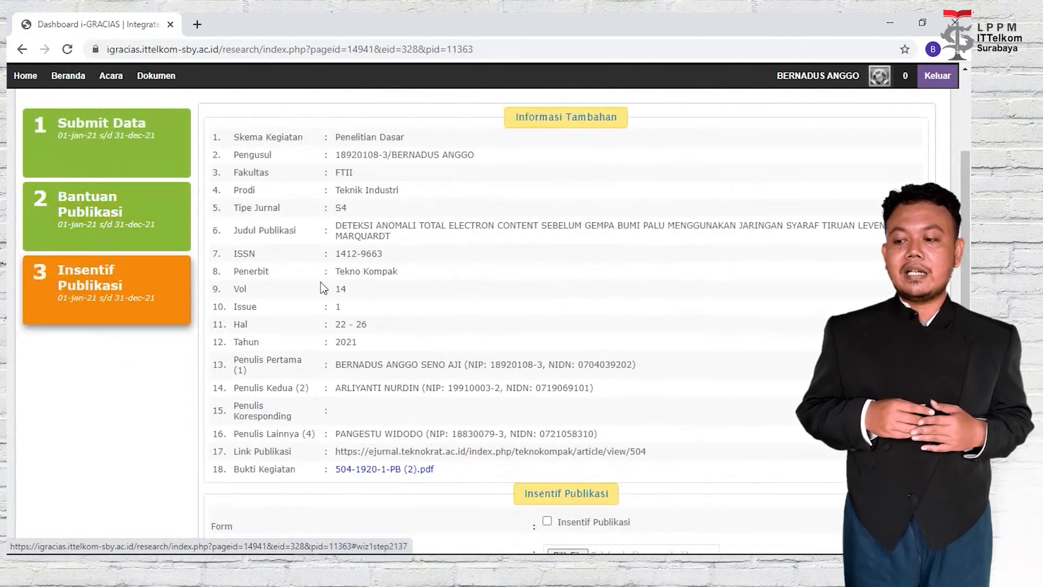
pyautogui.scroll(-6, 522, 246)
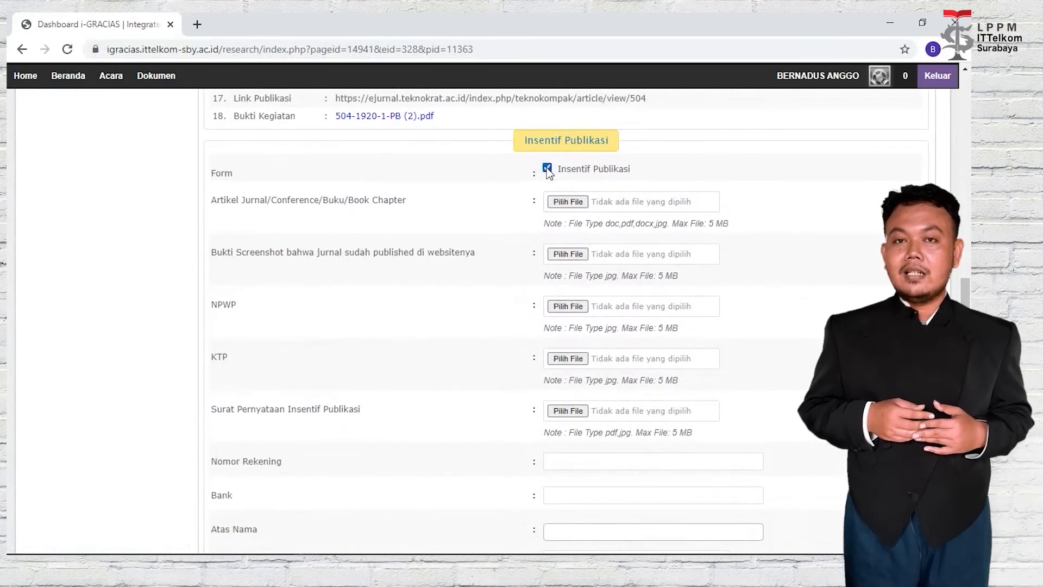
pyautogui.click(565, 203)
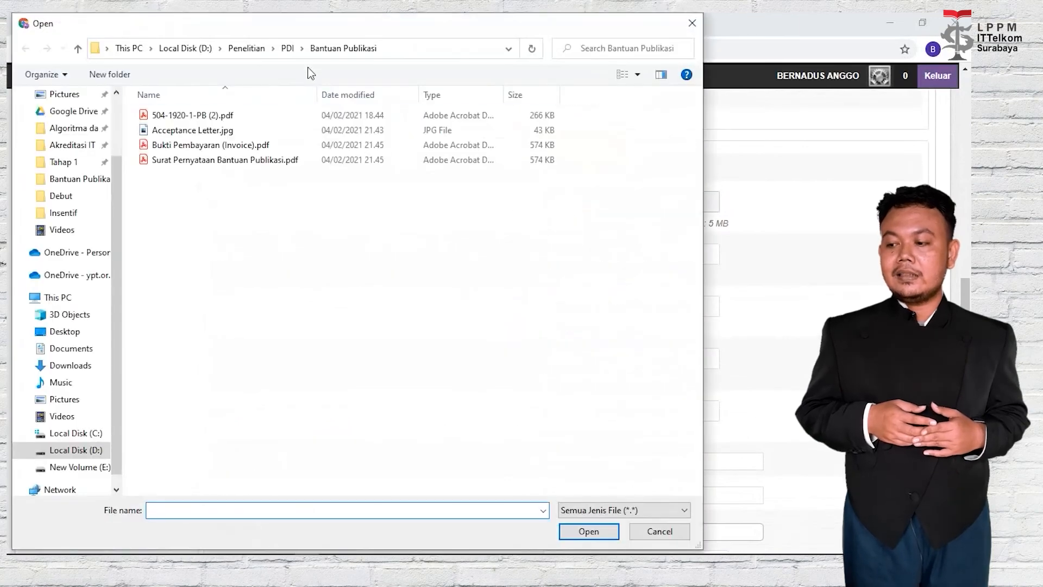
pyautogui.click(288, 49)
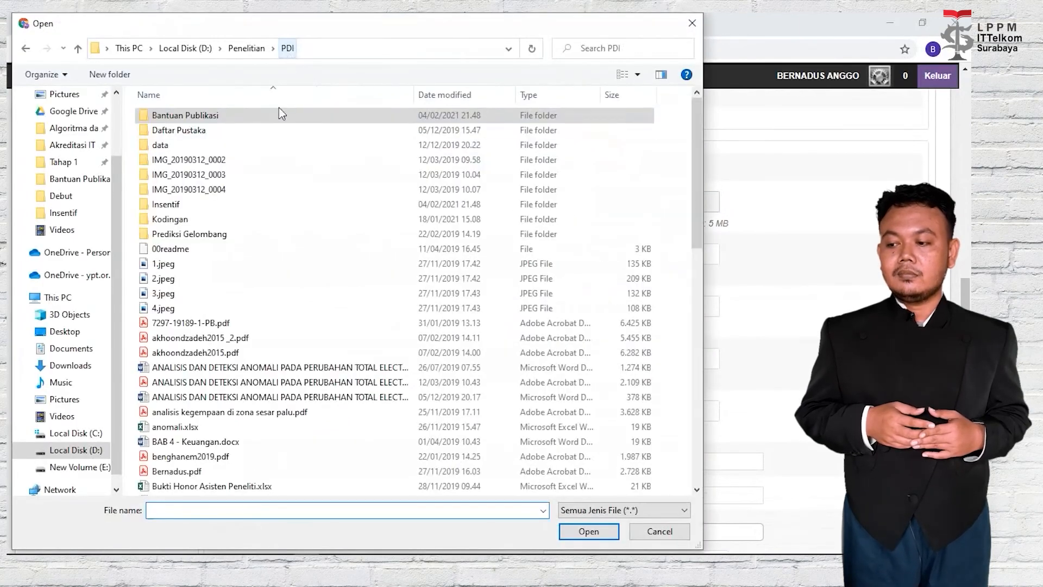
pyautogui.doubleClick(253, 201)
pyautogui.click(253, 117)
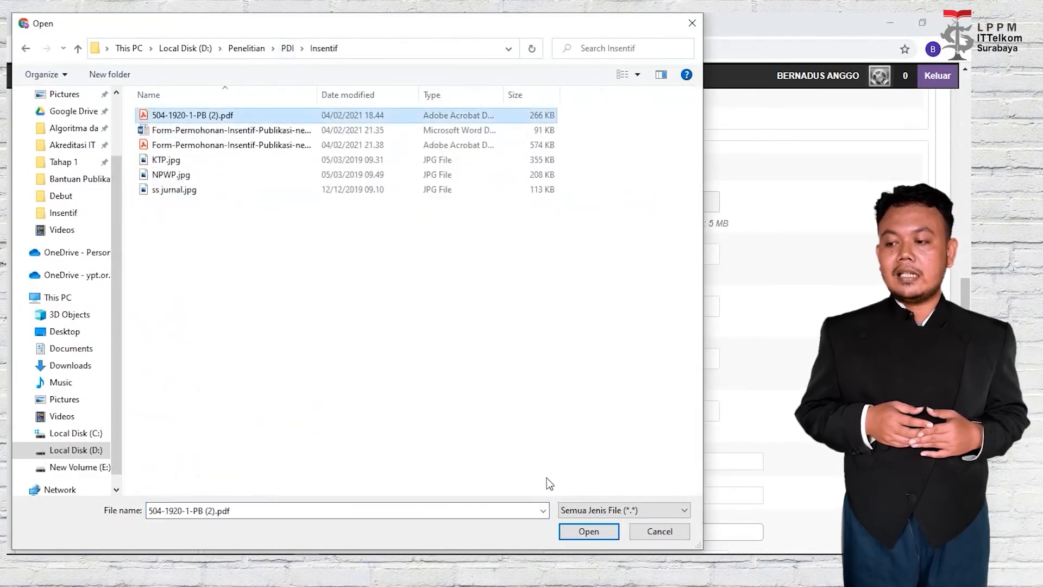
pyautogui.click(587, 540)
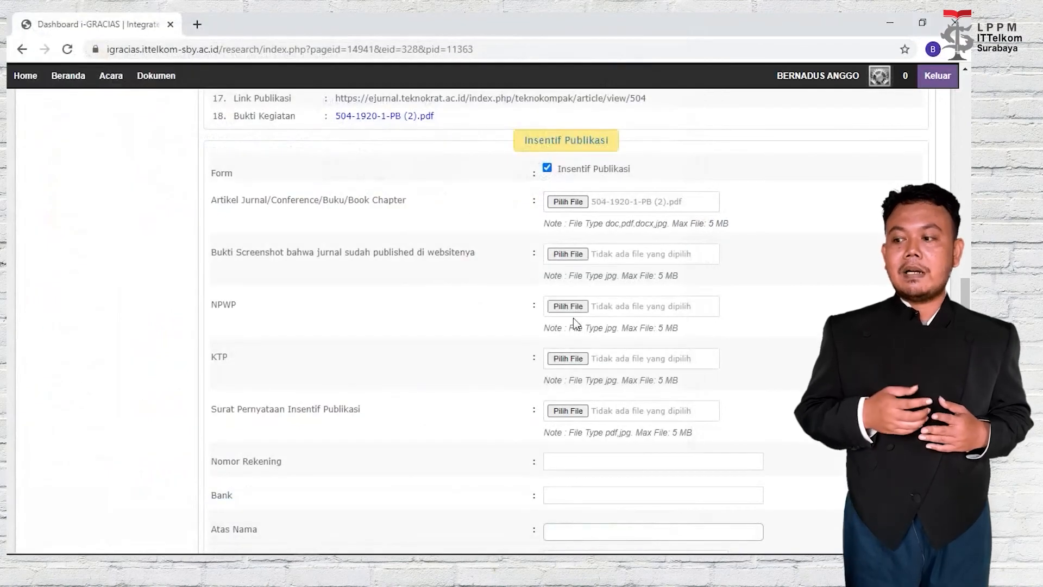
pyautogui.click(570, 259)
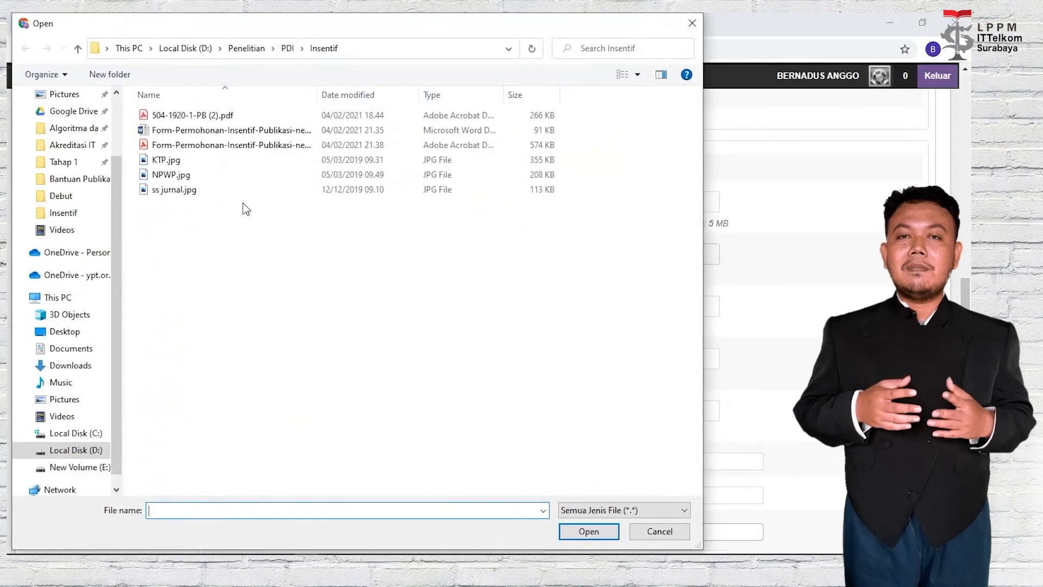
pyautogui.click(242, 188)
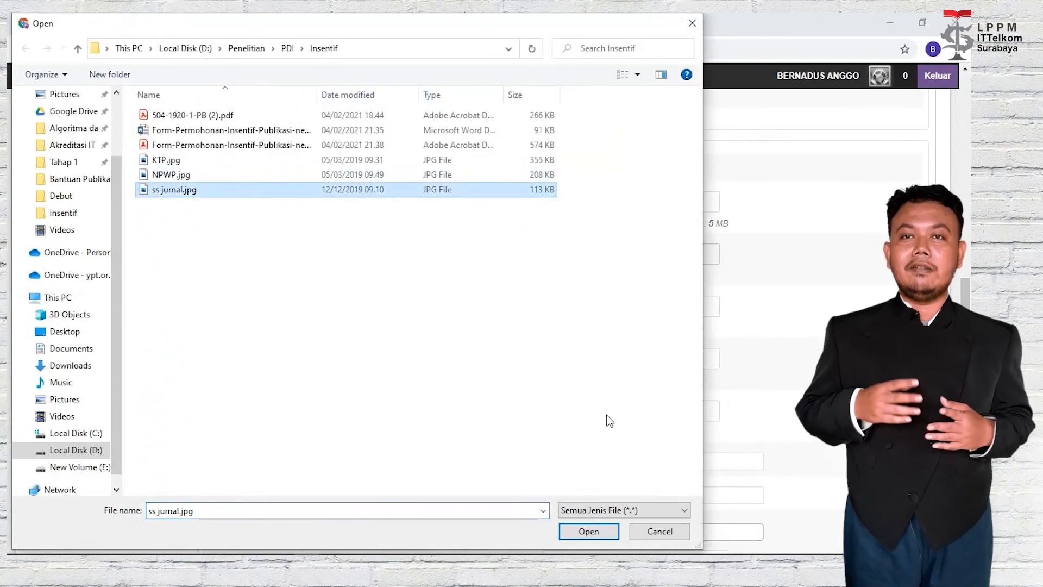
pyautogui.click(594, 537)
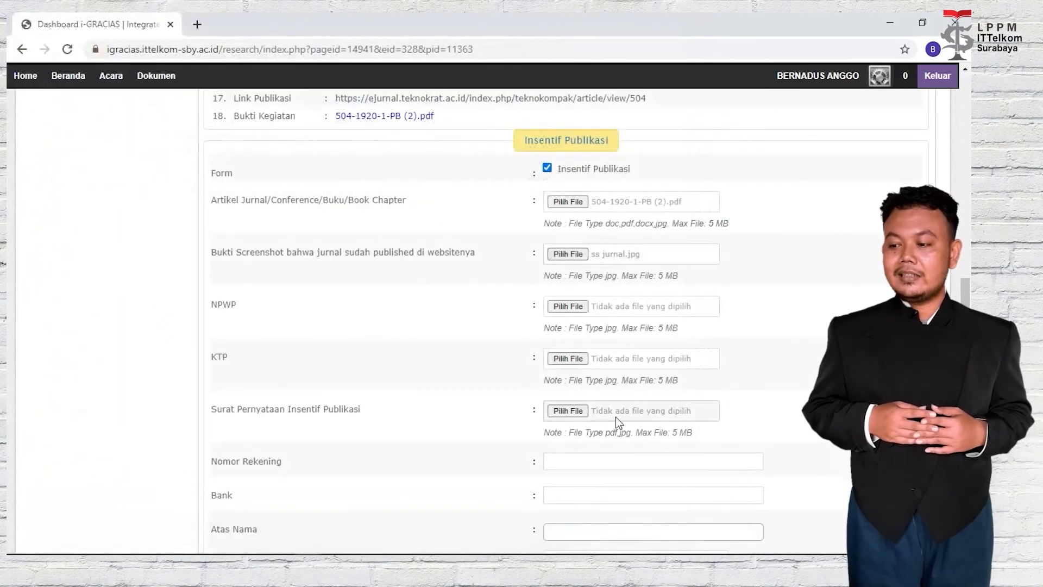
# Upload NPWP.jpg, KTP.jpg and the Form-Permohonan-Insentif-Publikasi-new.pdf statement.
pyautogui.click(578, 306)
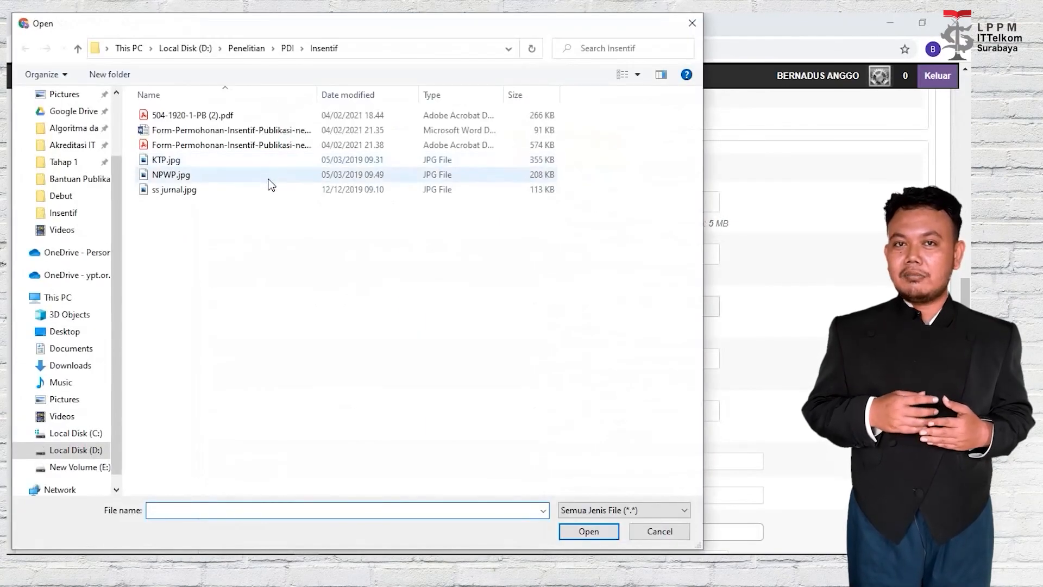
pyautogui.click(269, 179)
pyautogui.click(573, 532)
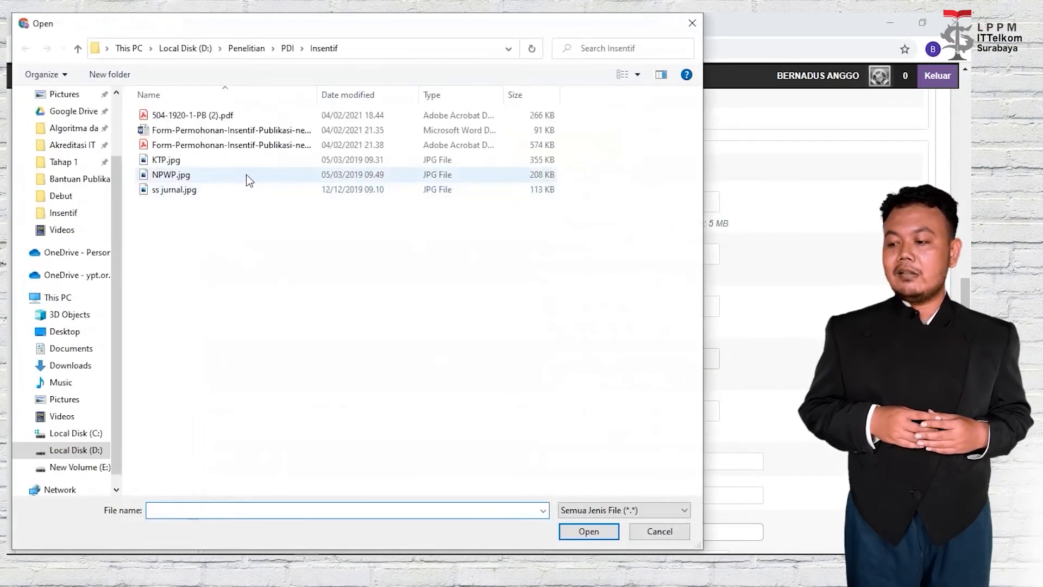
pyautogui.click(257, 163)
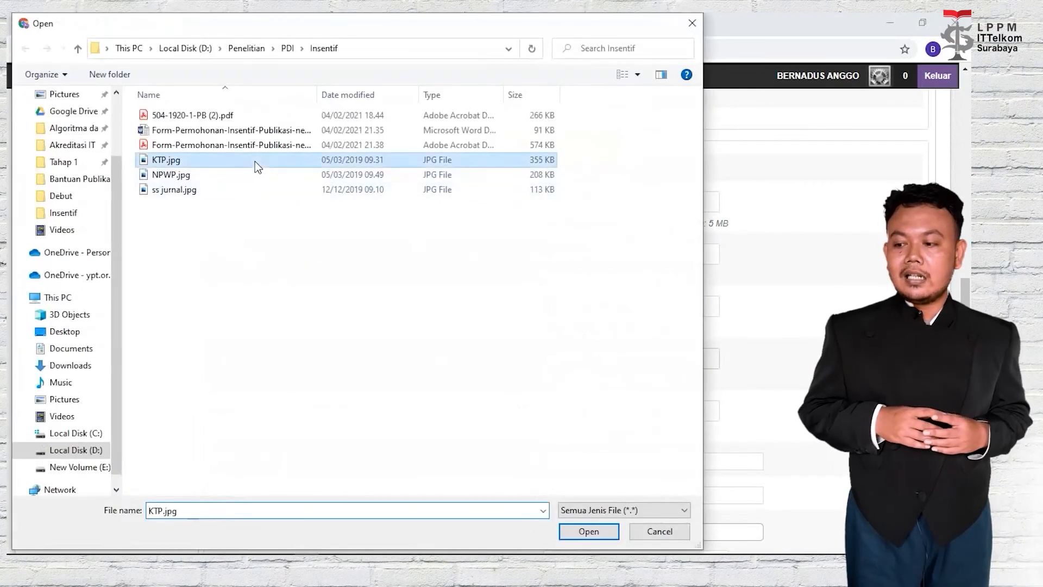
pyautogui.click(600, 540)
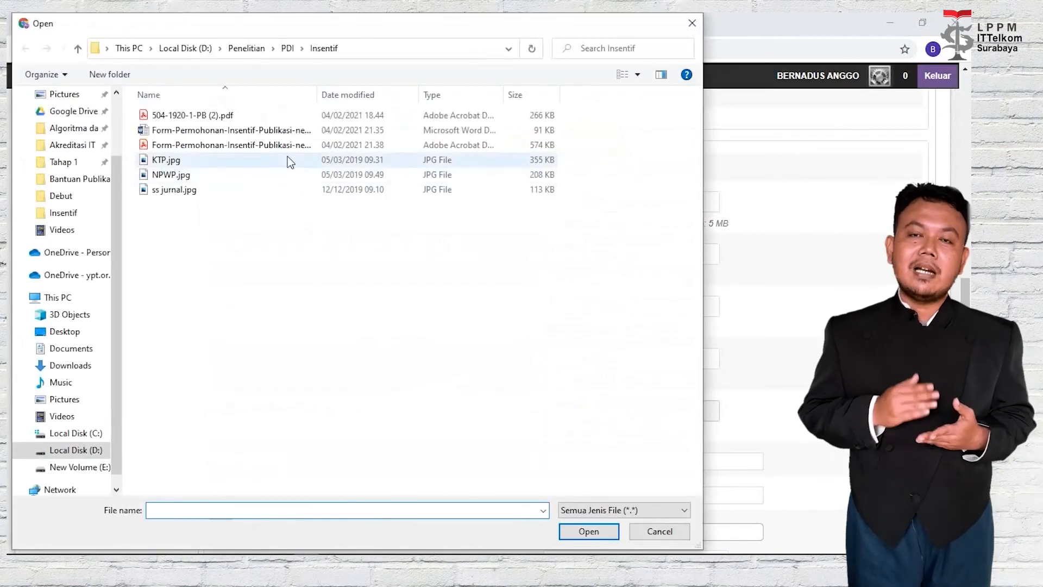
pyautogui.click(290, 146)
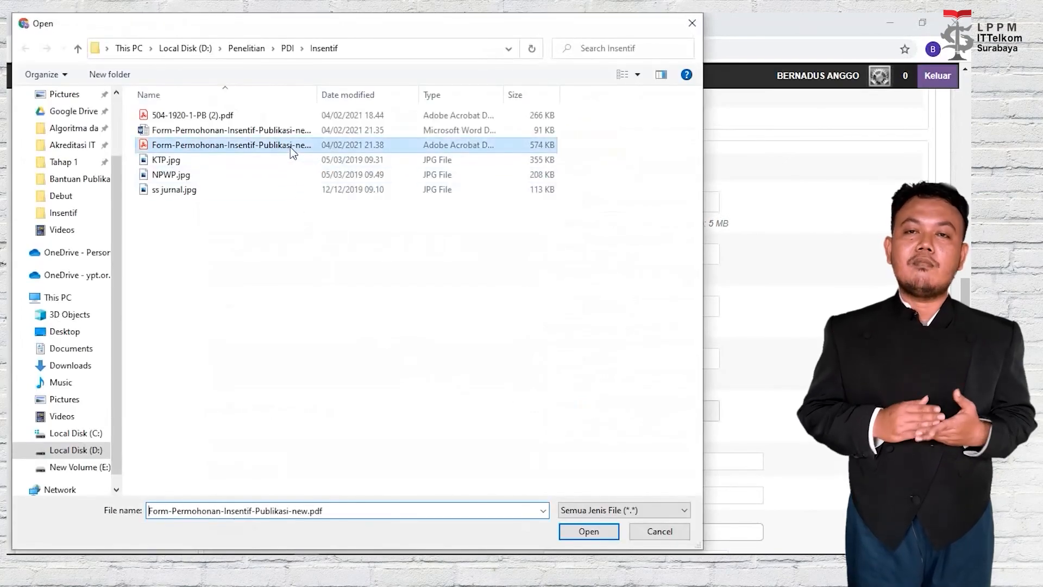
pyautogui.click(590, 531)
pyautogui.scroll(-1, 609, 435)
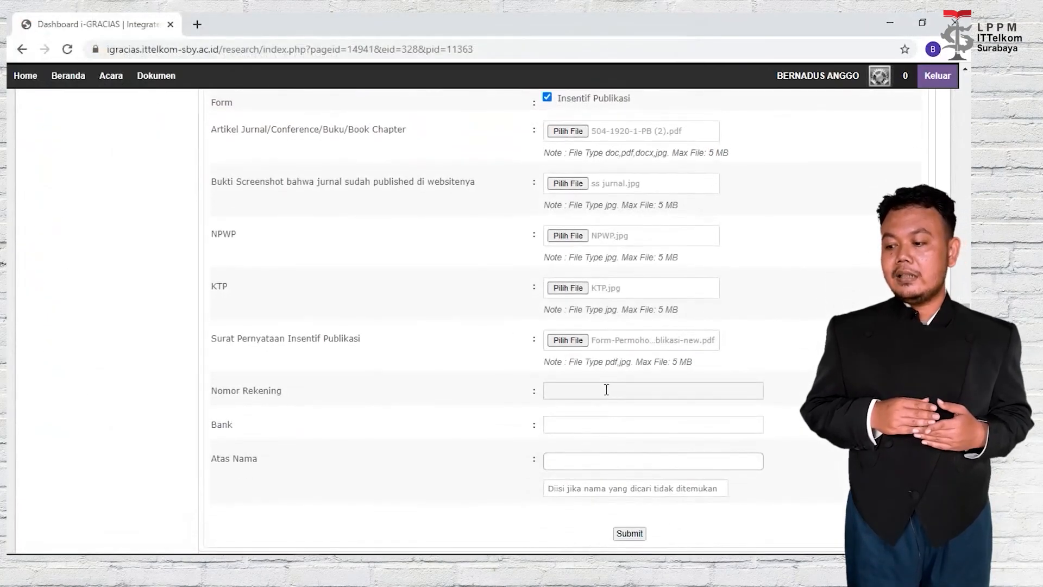
# Fill the bank account number from the suggestion and set the bank to Mandiri.
pyautogui.click(605, 389)
pyautogui.click(611, 409)
pyautogui.click(626, 423)
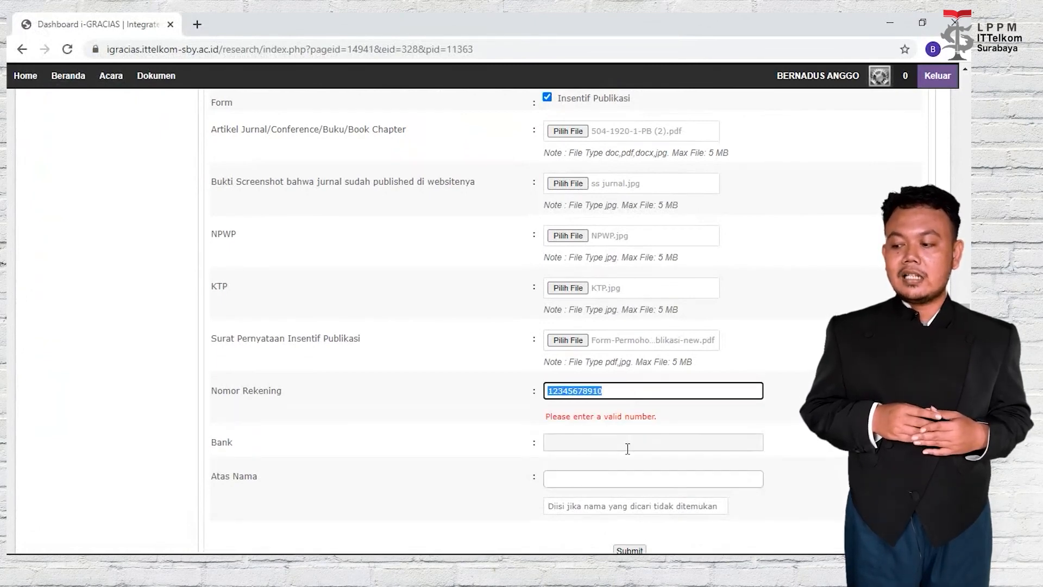
pyautogui.click(631, 442)
pyautogui.click(627, 449)
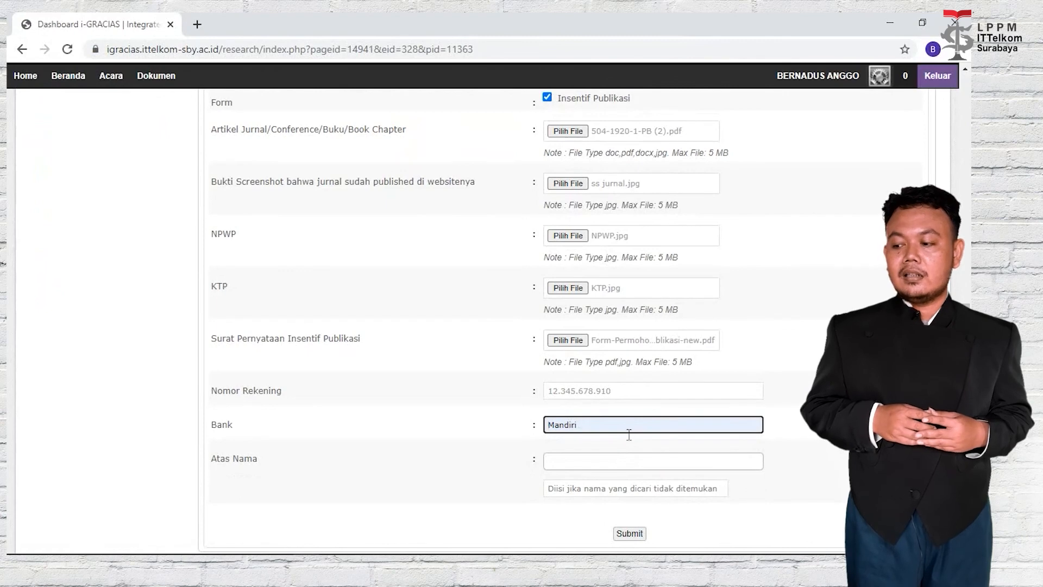
# Choose the author as account holder, submit the Insentif Publikasi form, and close Berhasil.
pyautogui.click(624, 462)
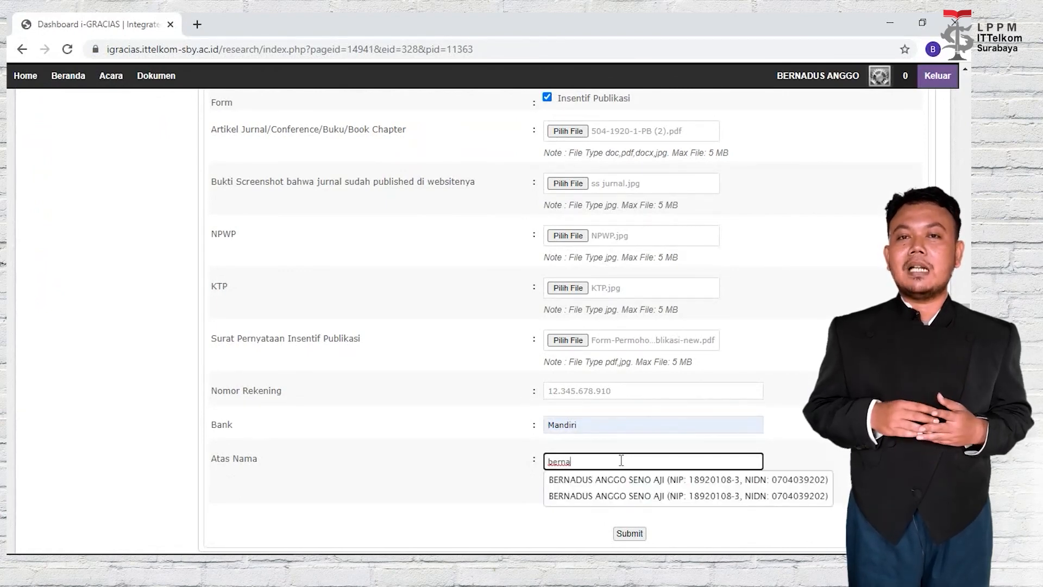
pyautogui.click(629, 482)
pyautogui.scroll(-2, 791, 407)
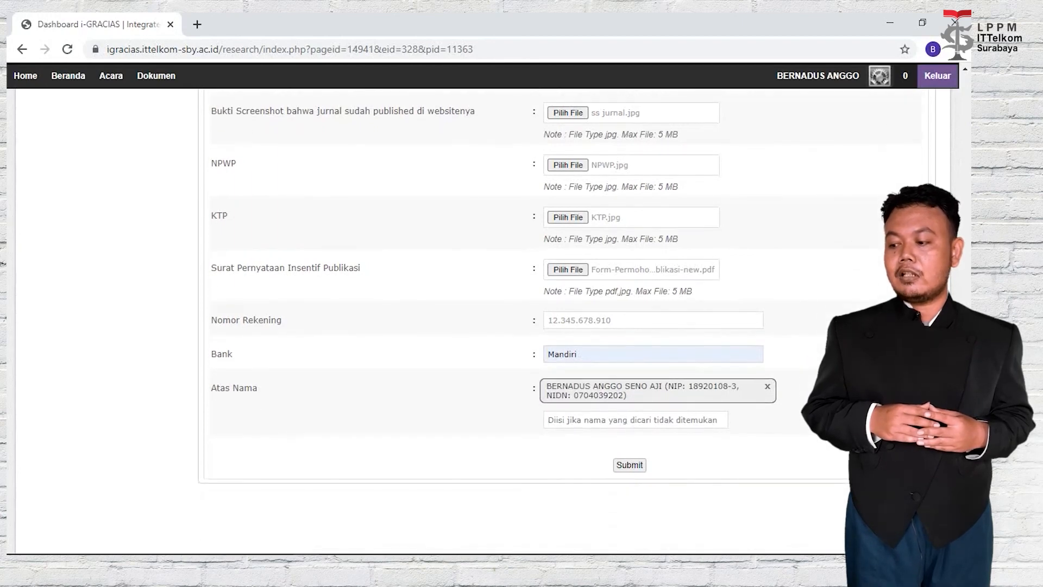
pyautogui.click(640, 466)
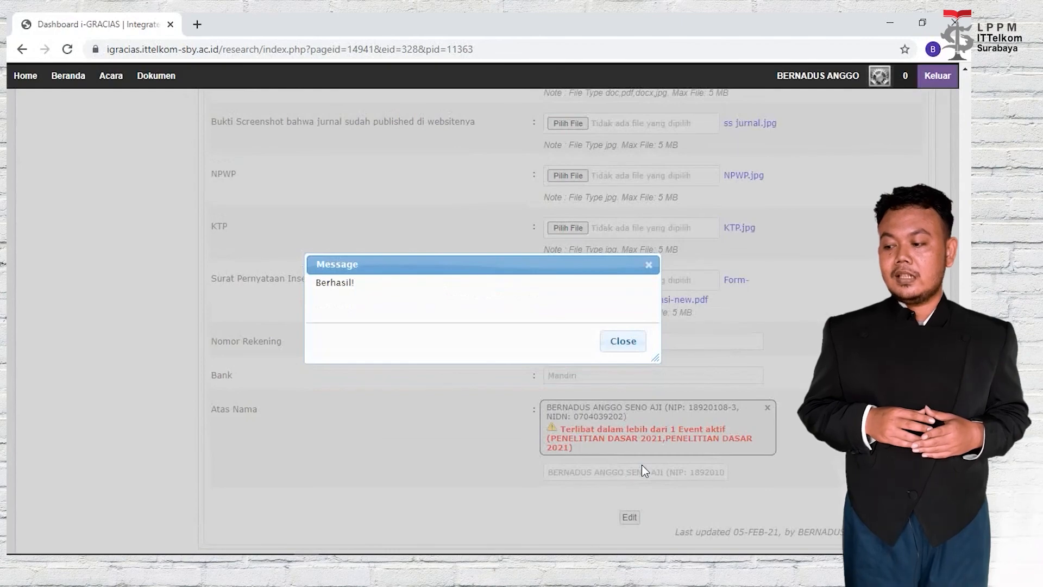
pyautogui.click(633, 342)
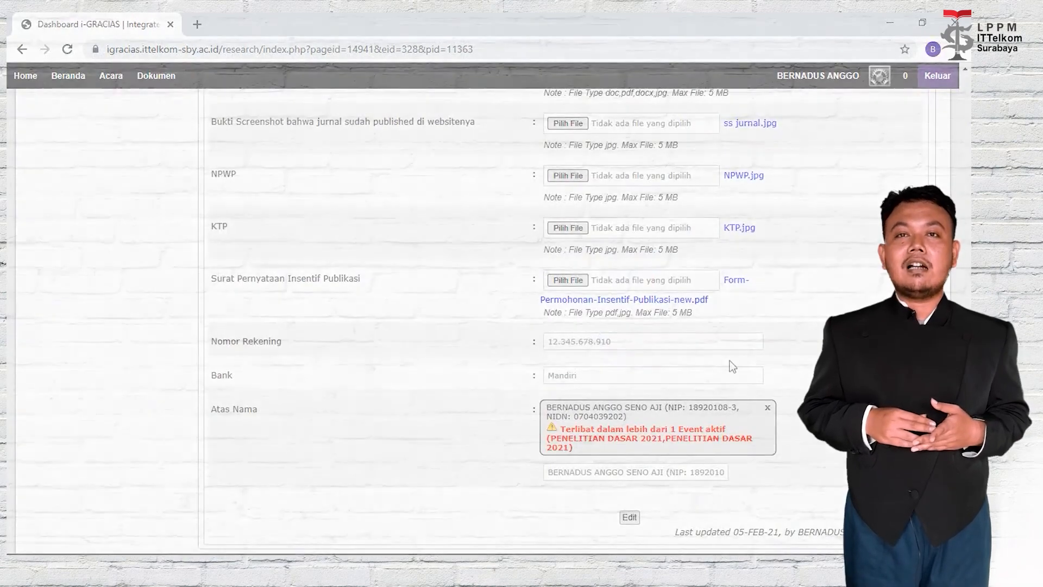